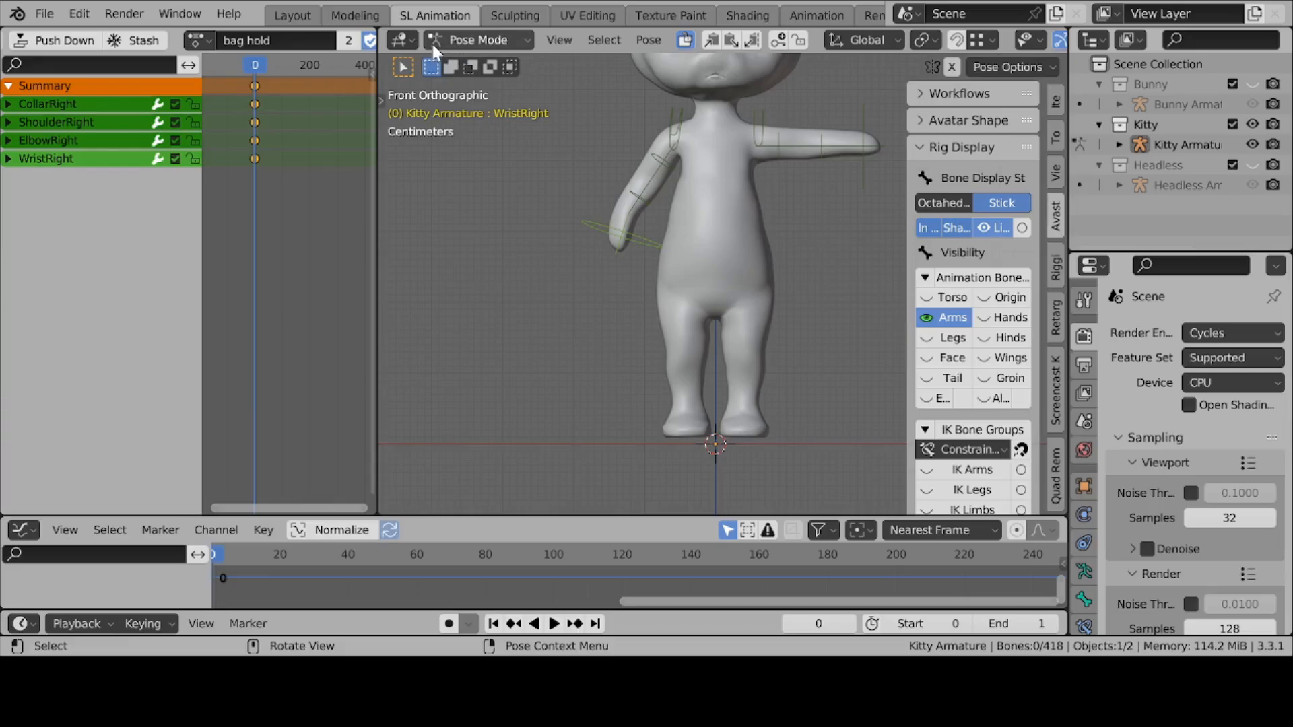
# Add a mesh cube in Object Mode and scale it uniformly to about 0.09 of its original size.
pyautogui.click(524, 39)
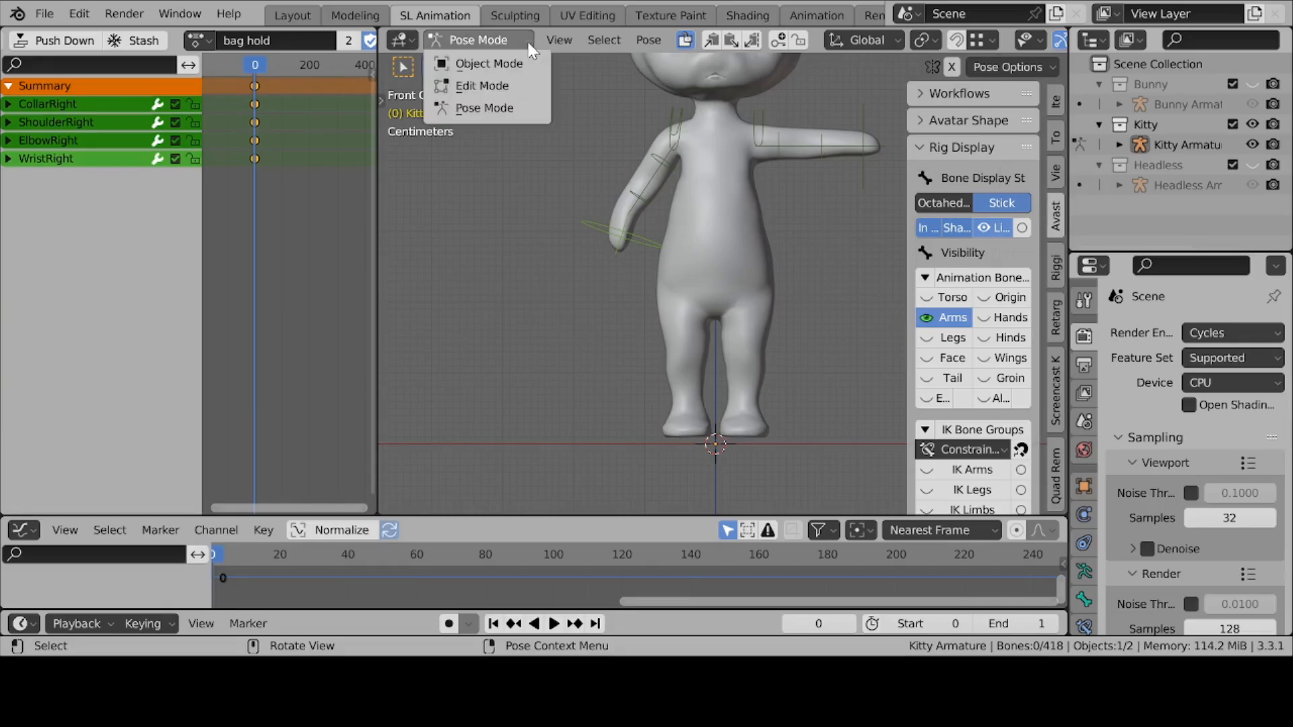
pyautogui.click(520, 62)
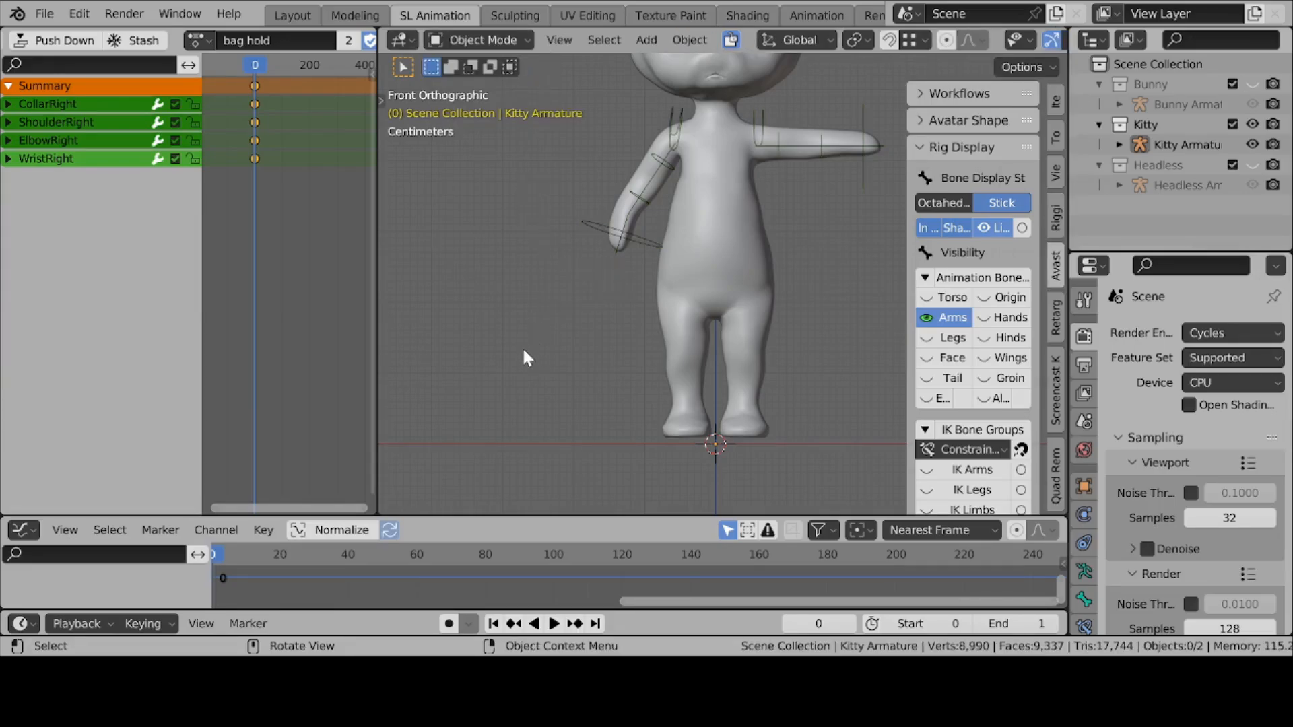
pyautogui.hotkey('shift', 'a')
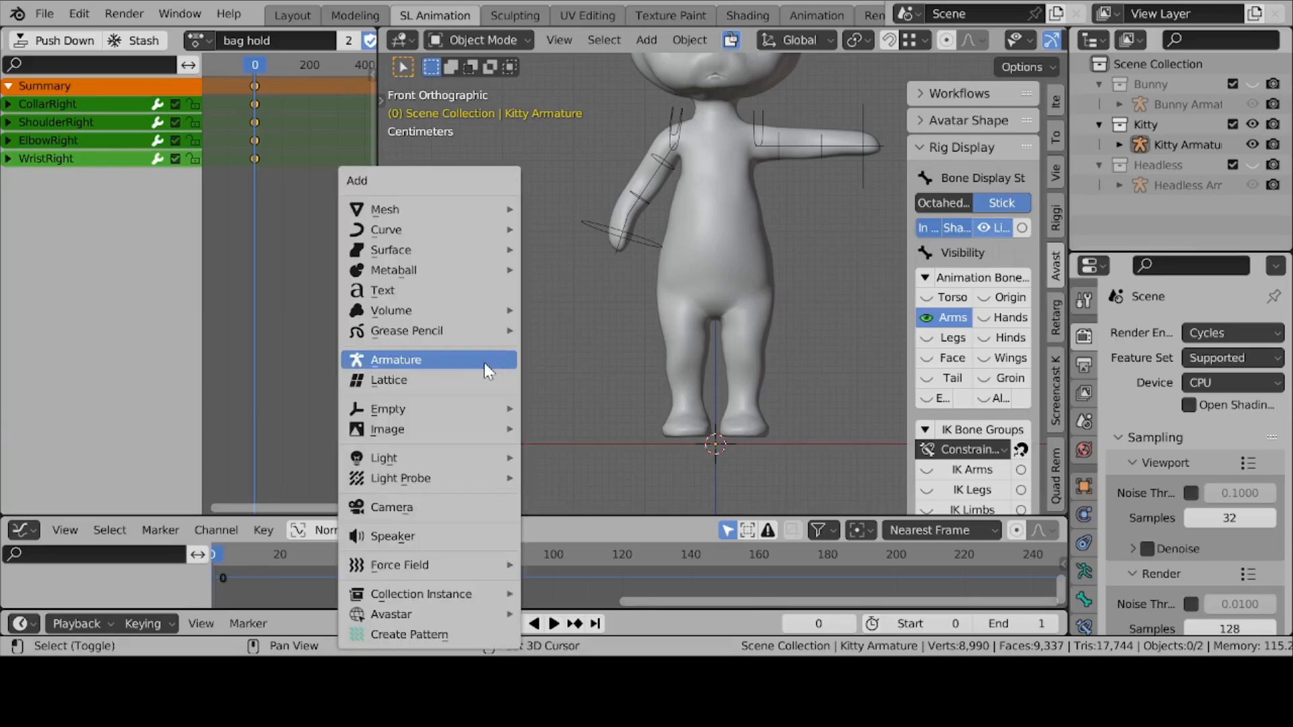
pyautogui.moveTo(432, 208)
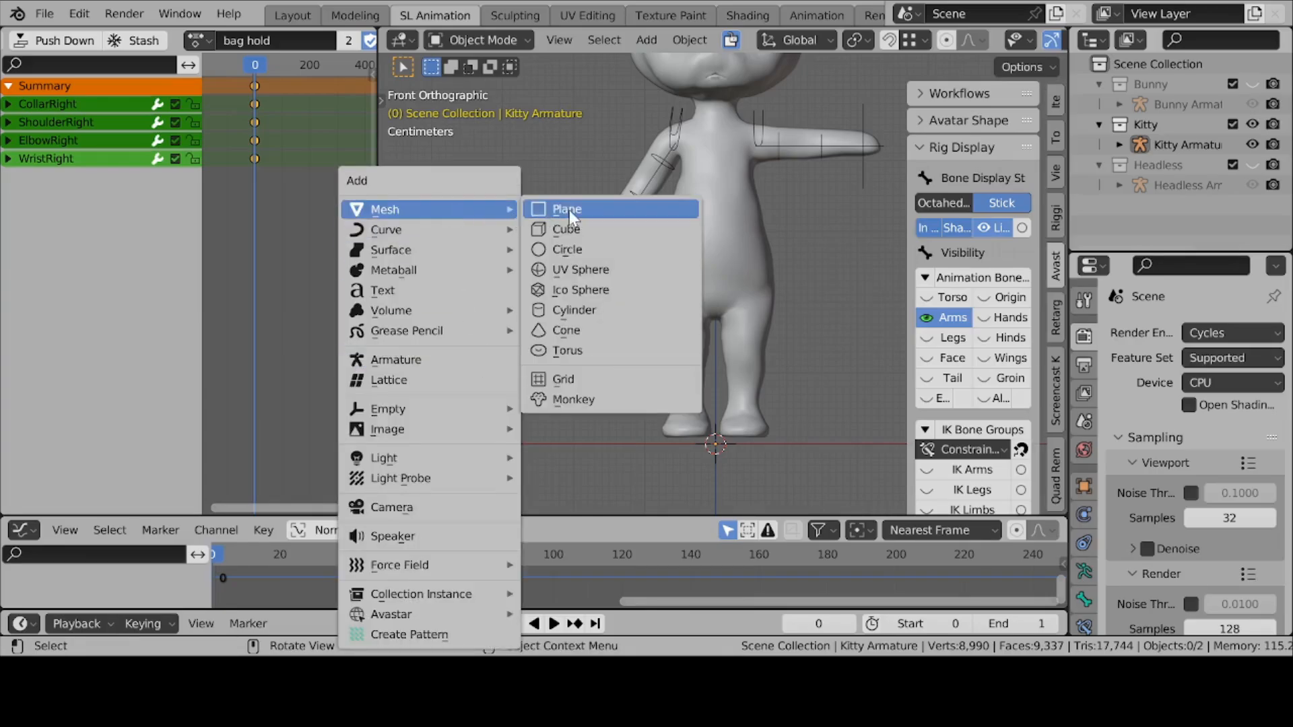
pyautogui.click(574, 228)
pyautogui.scroll(-8, 613, 250)
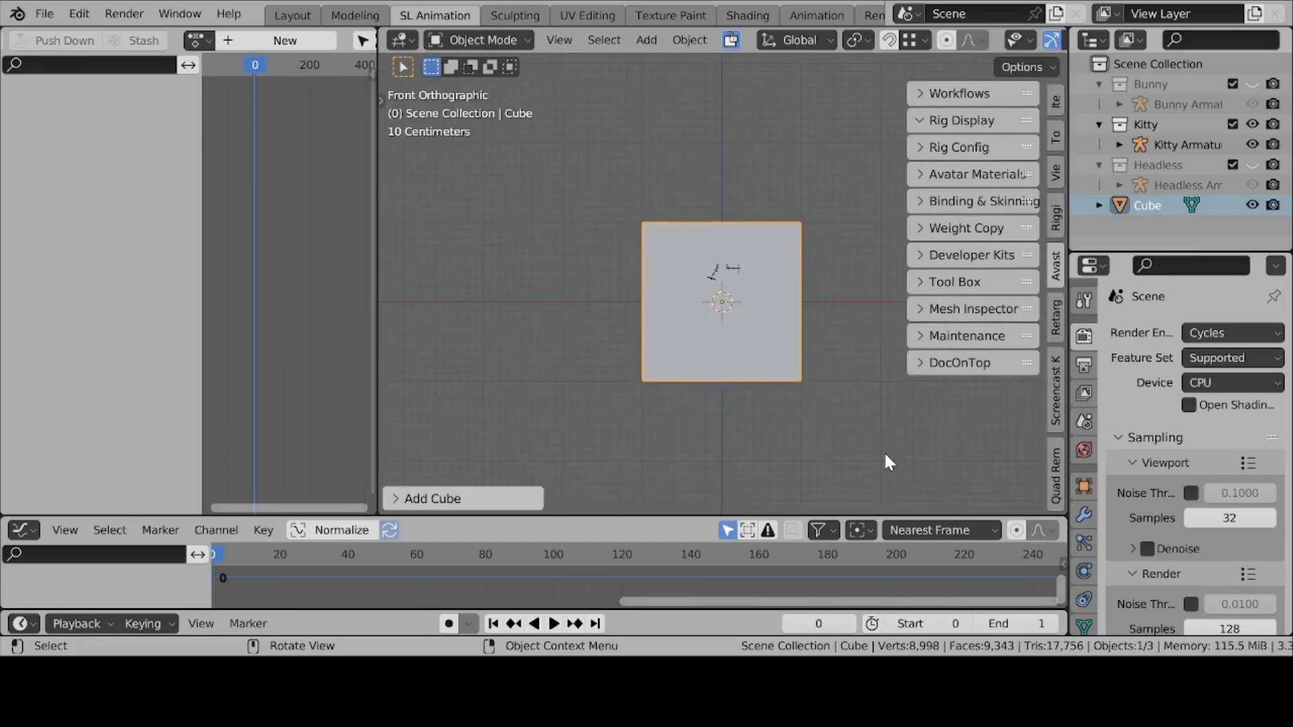
pyautogui.press('s')
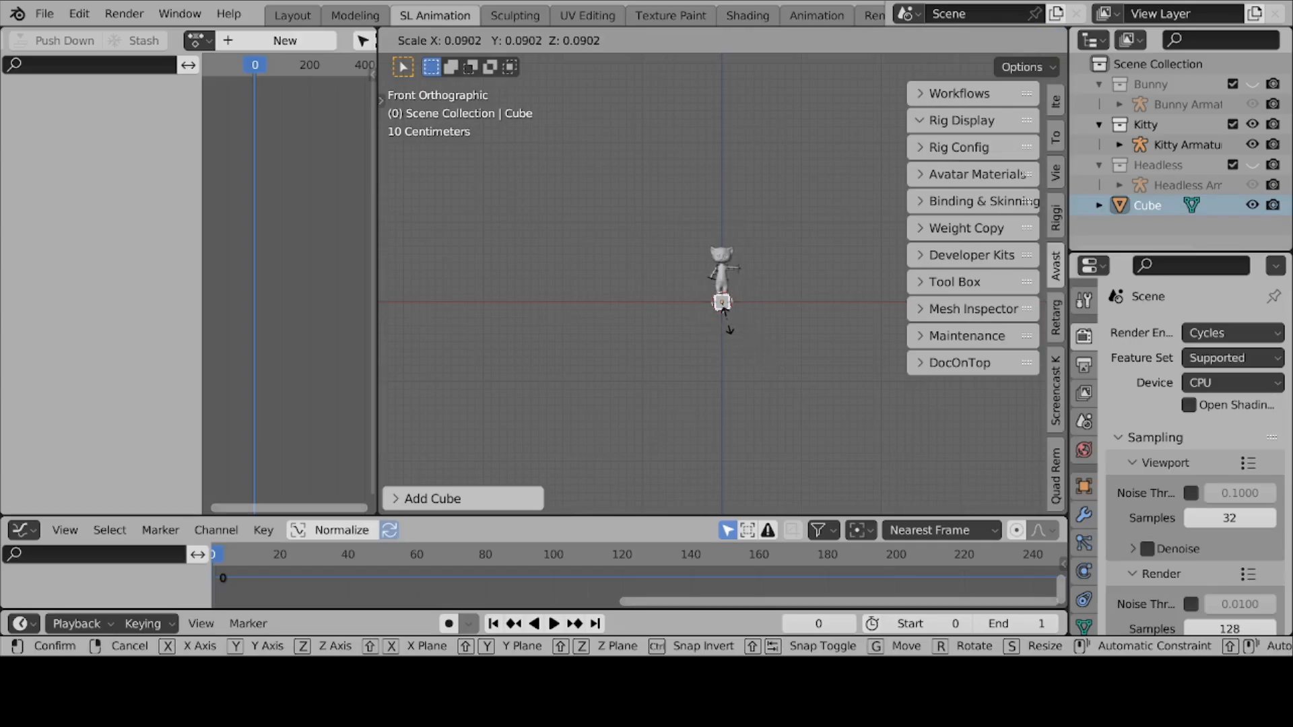
pyautogui.click(726, 317)
# Move the cube beside the kitty's right leg, below the lowered hand, and scale it to about half its size.
pyautogui.scroll(7, 759, 350)
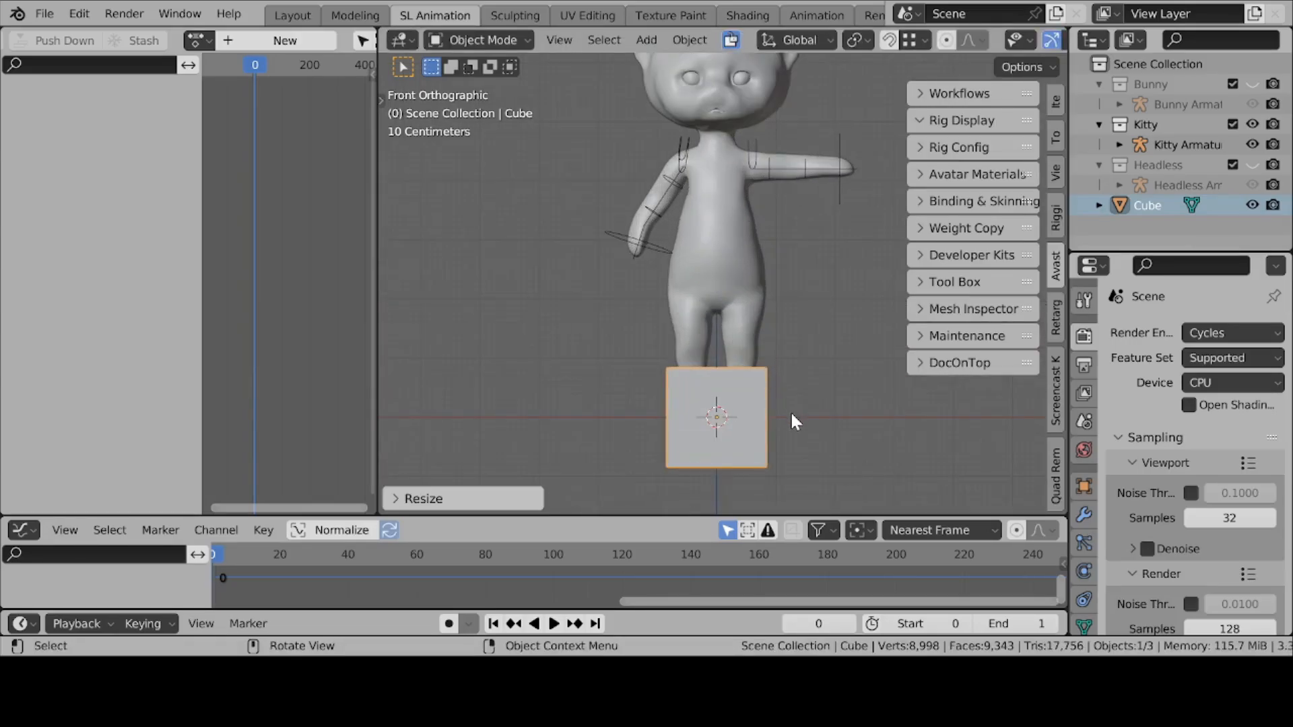
pyautogui.press('g')
pyautogui.click(695, 324)
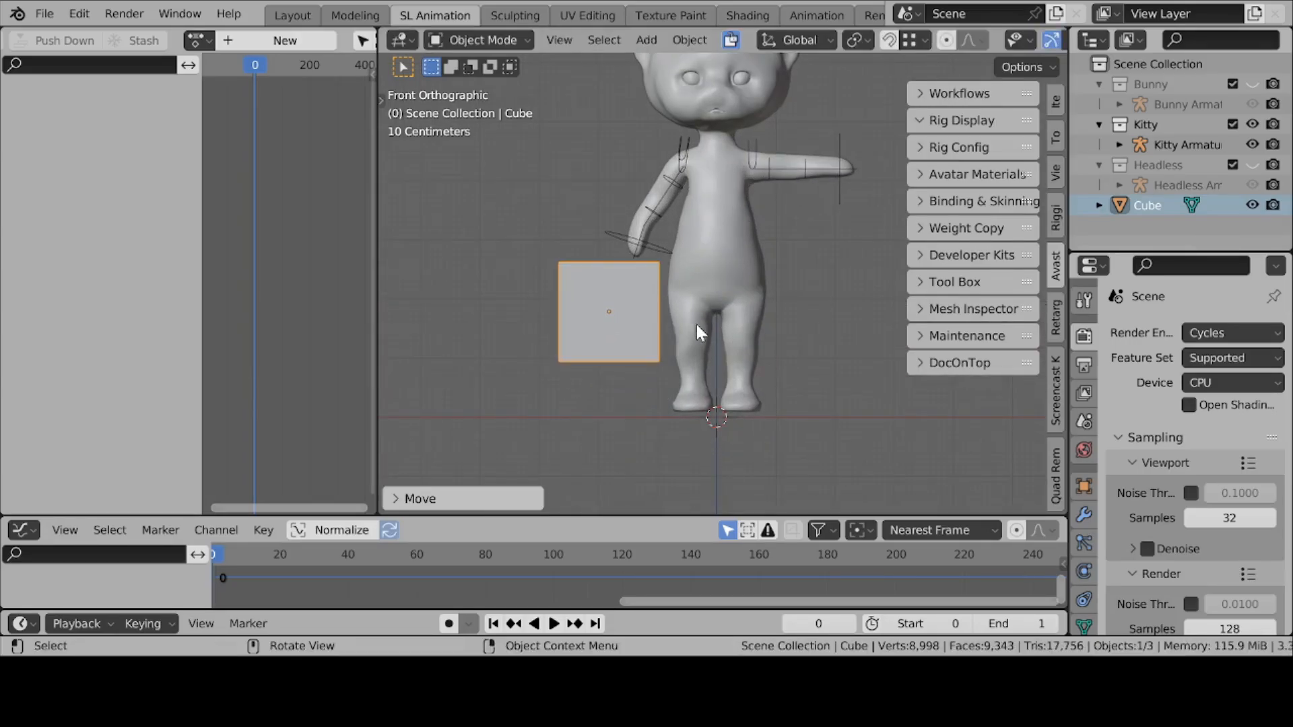
pyautogui.scroll(3, 696, 324)
pyautogui.press('s')
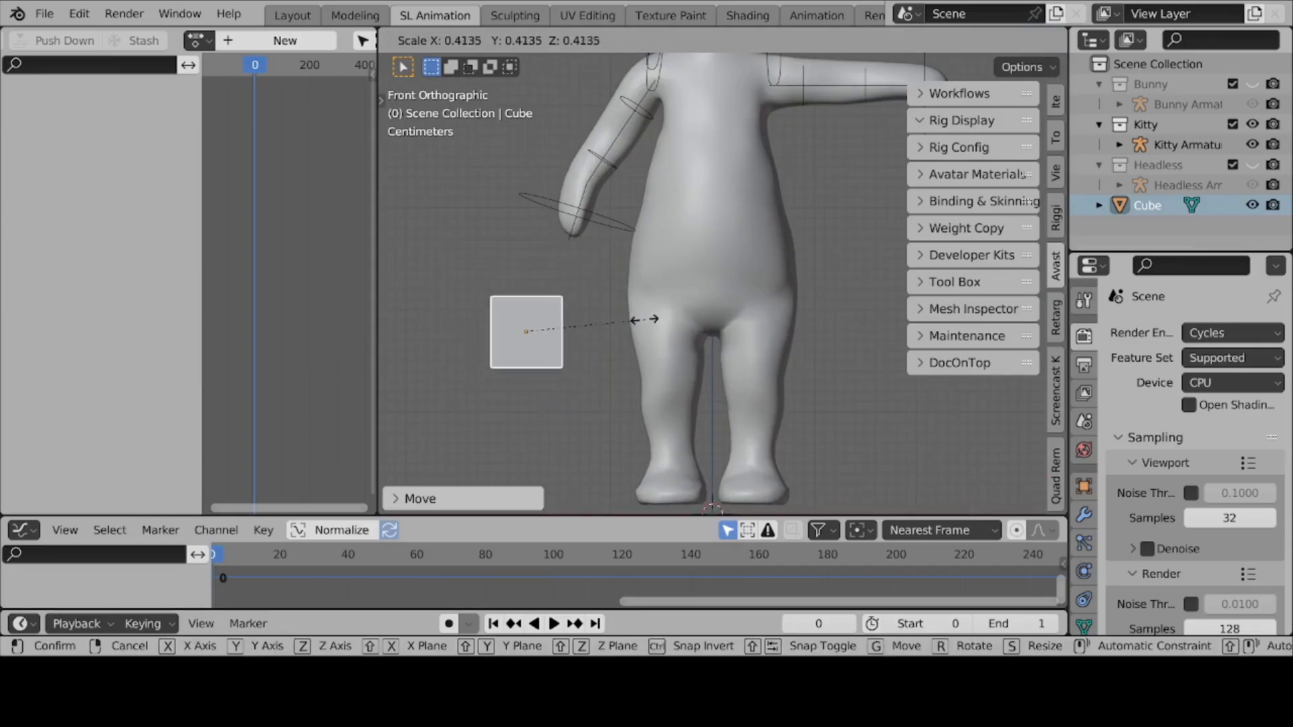
pyautogui.click(673, 350)
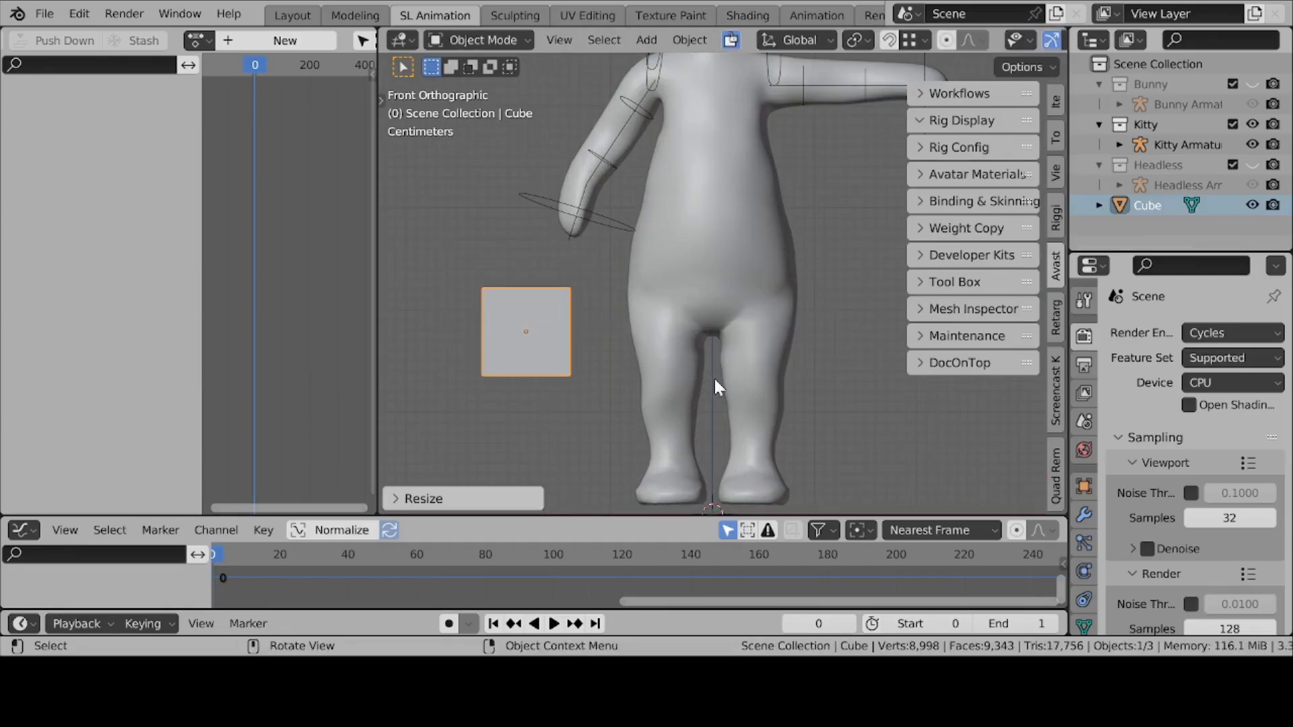
# Narrow the cube along the X axis to about 0.39 of its width.
pyautogui.press('s')
pyautogui.press('x')
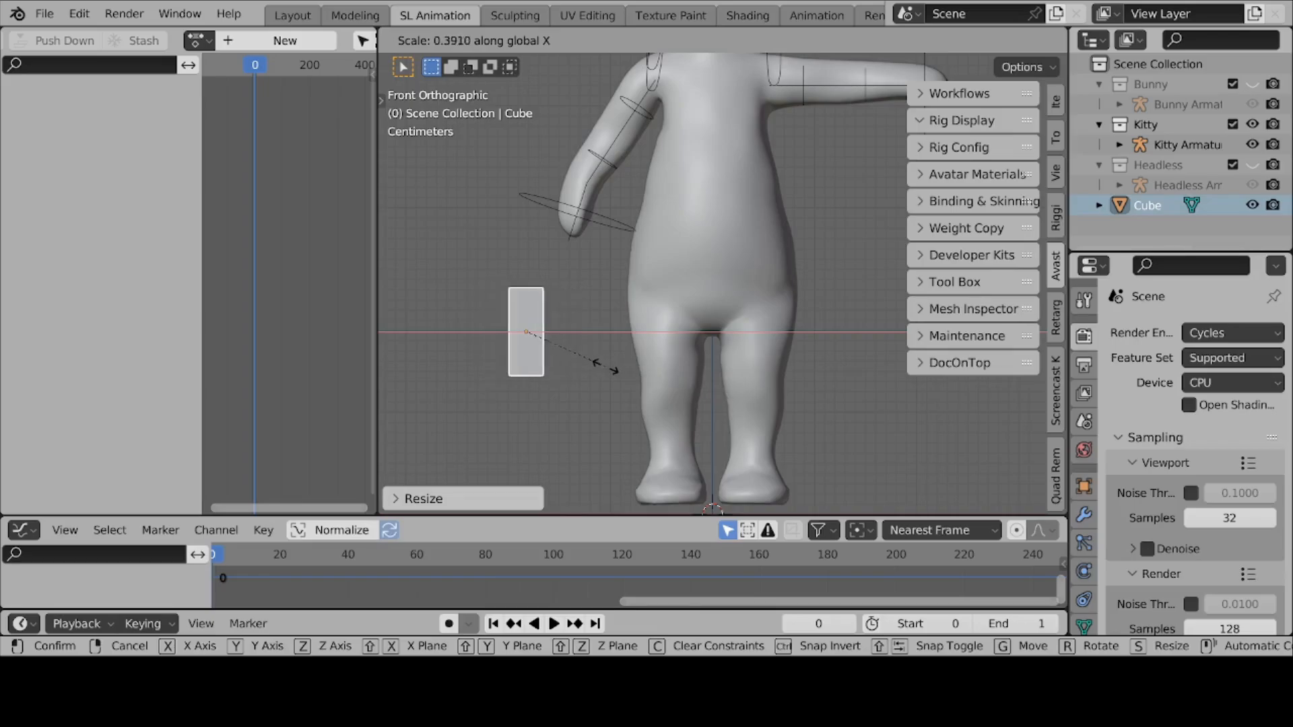
pyautogui.click(601, 362)
# Taper the block in Edit Mode by scaling its top face along X to about half its width, then return to Object Mode.
pyautogui.moveTo(593, 364); pyautogui.dragTo(646, 413, button='middle')
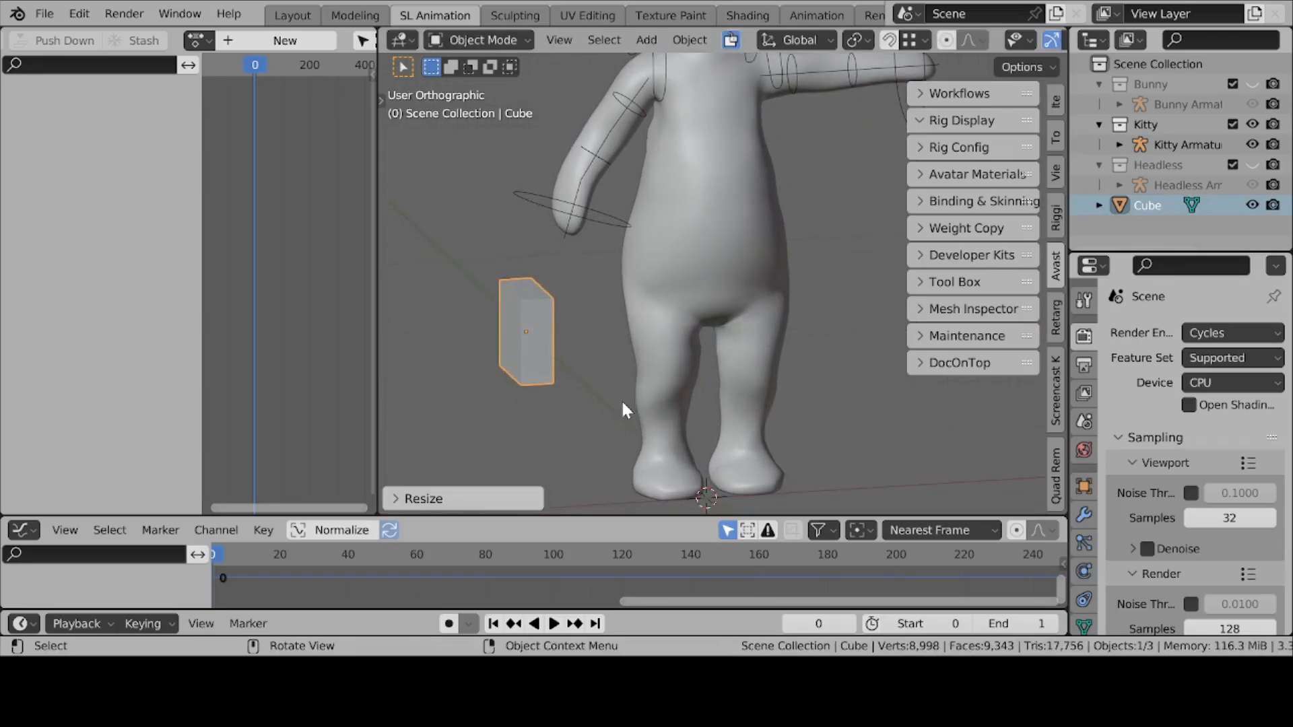
pyautogui.press('Tab')
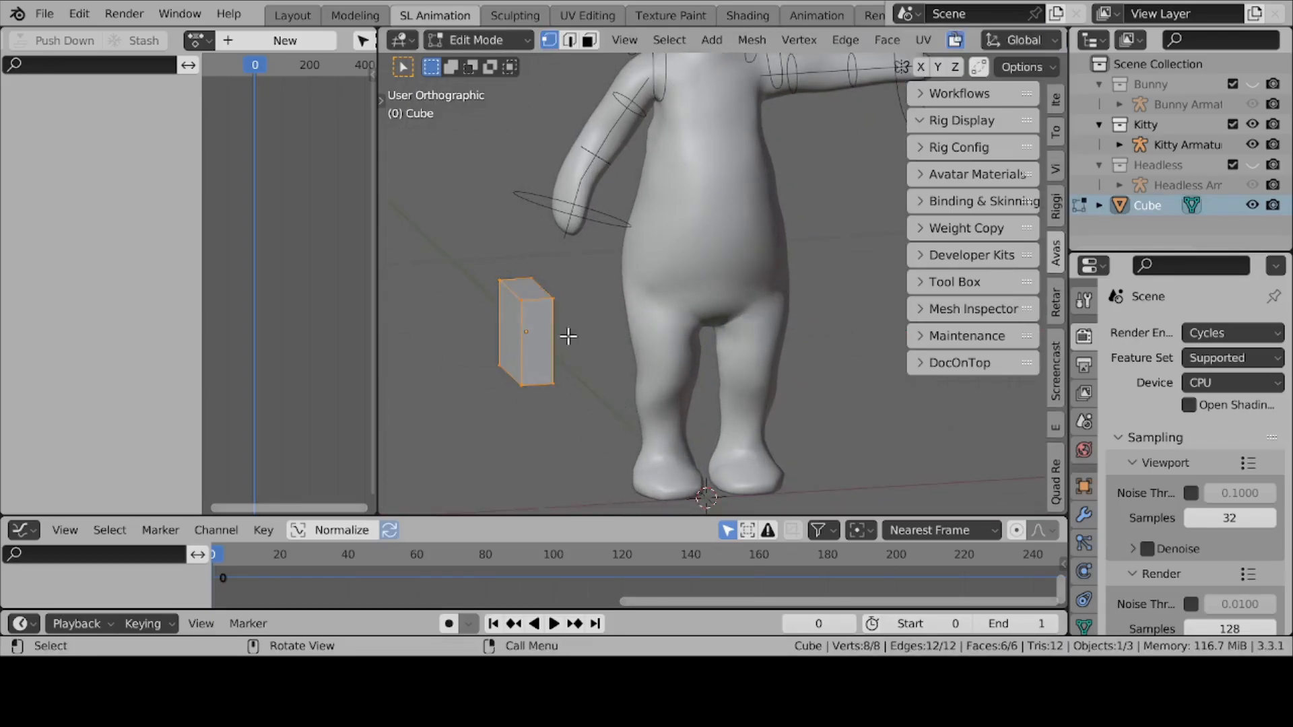
pyautogui.keyDown('alt'); pyautogui.click(525, 272); pyautogui.keyUp('alt')
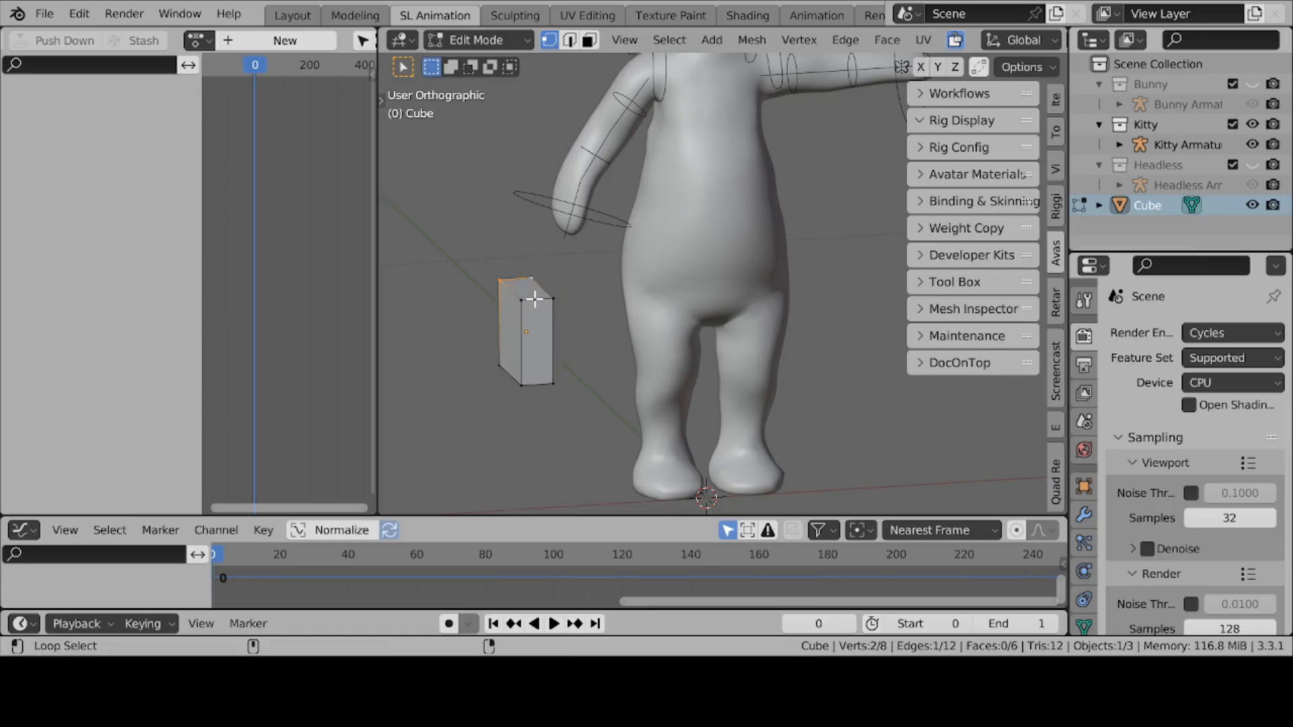
pyautogui.keyDown('alt'); pyautogui.click(536, 297); pyautogui.keyUp('alt')
pyautogui.keyDown('alt'); pyautogui.moveTo(644, 352); pyautogui.dragTo(609, 331, button='middle'); pyautogui.keyUp('alt')
pyautogui.press('s')
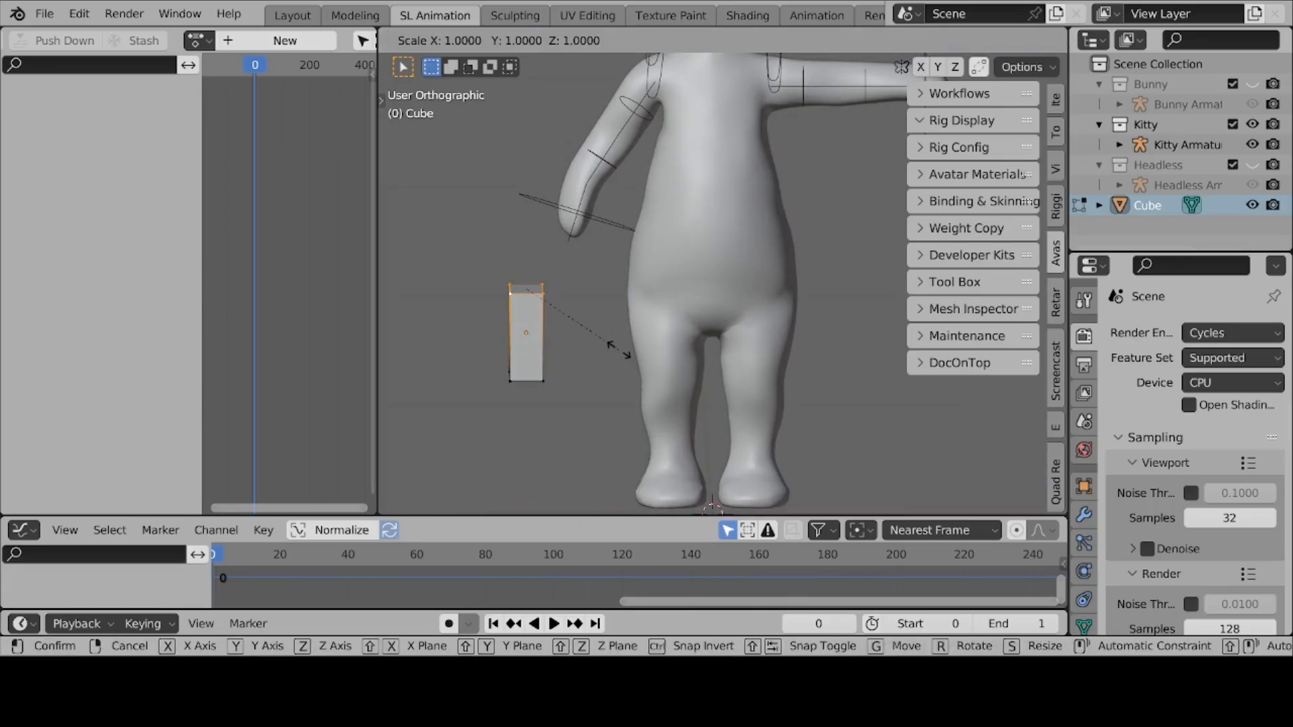
pyautogui.press('x')
pyautogui.click(566, 326)
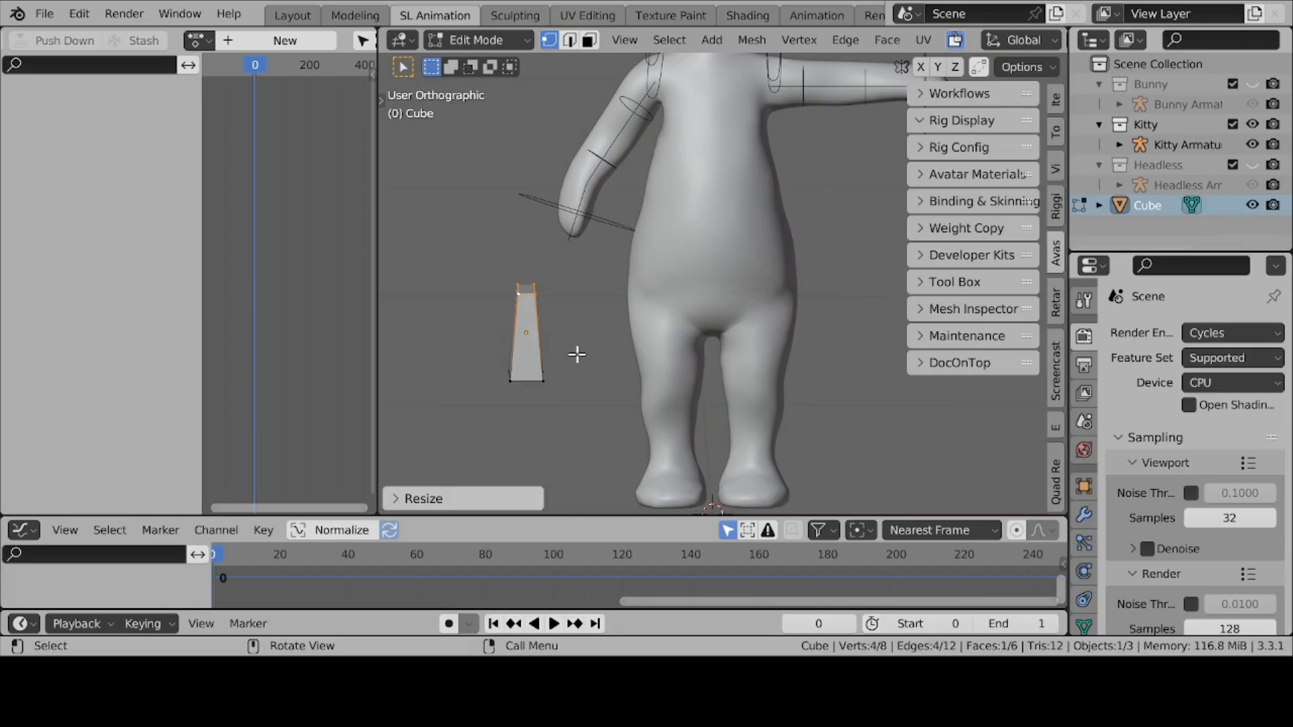
pyautogui.press('Tab')
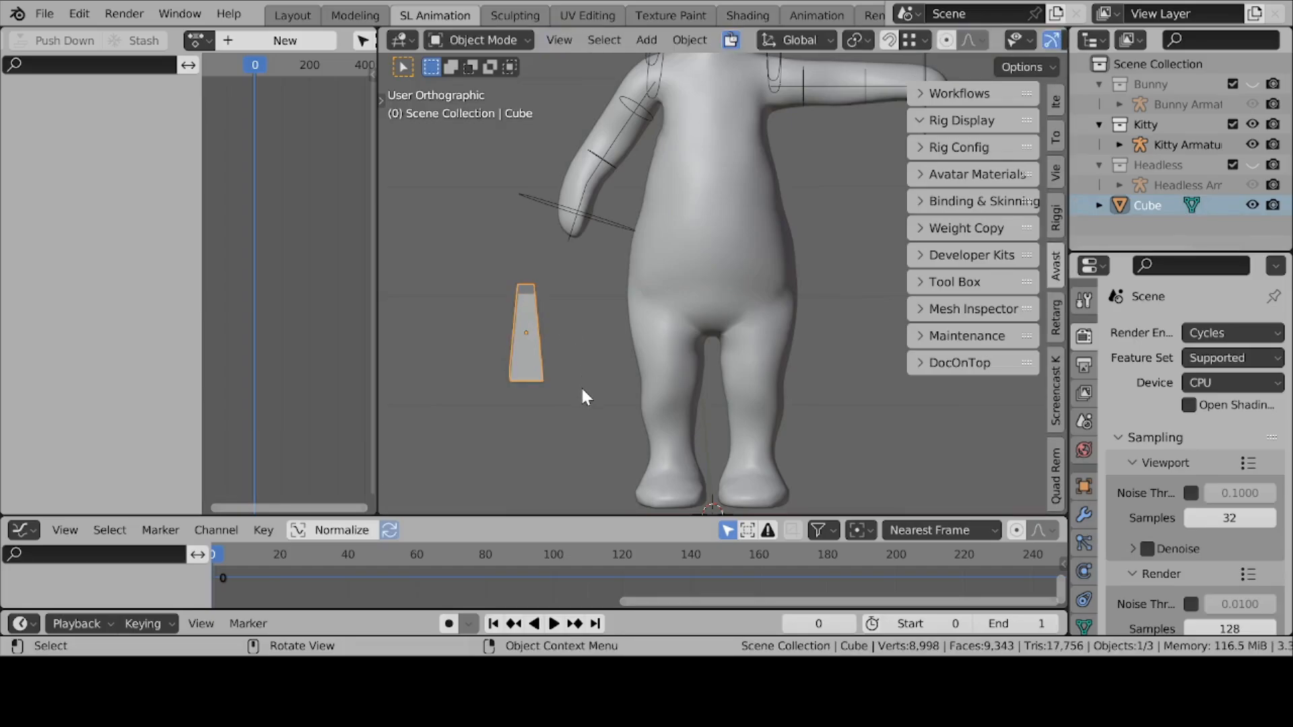
# In front view, add the Kitty Armature to the selection and switch it to Pose Mode.
pyautogui.press('KP_1')
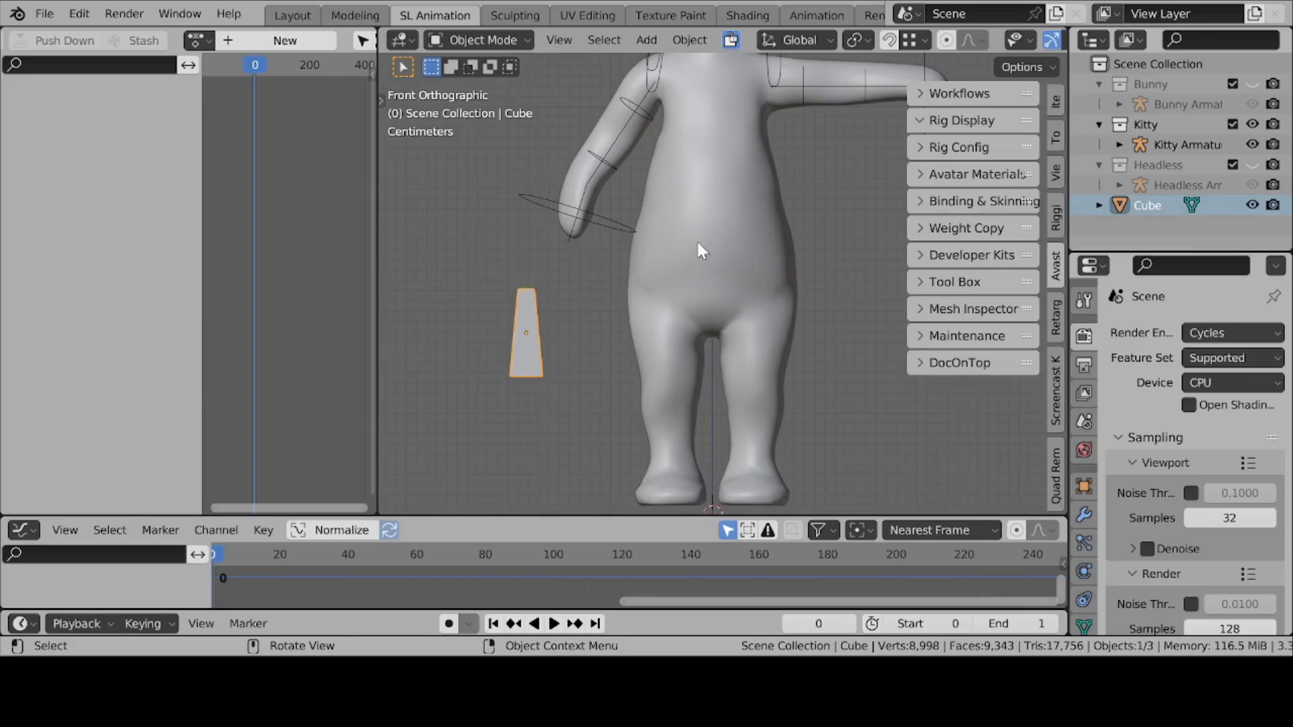
pyautogui.keyDown('shift'); pyautogui.moveTo(696, 239); pyautogui.dragTo(702, 286, button='middle'); pyautogui.keyUp('shift')
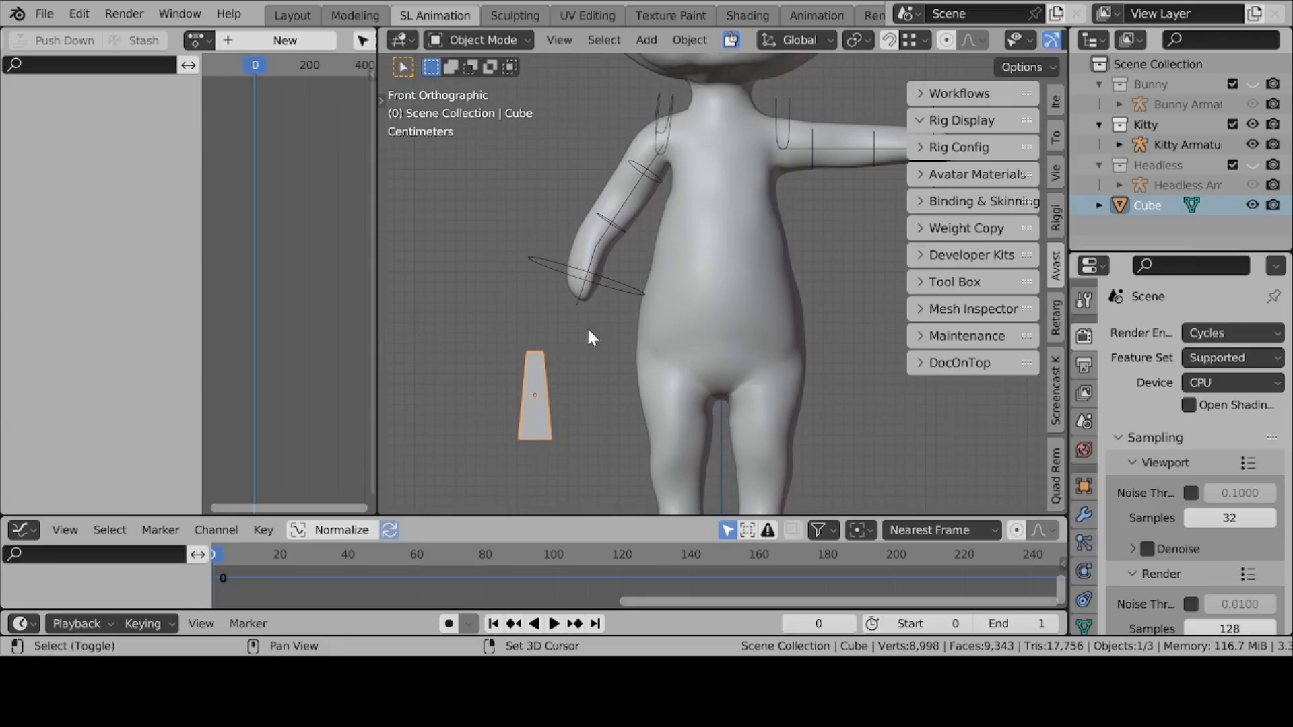
pyautogui.keyDown('shift'); pyautogui.click(614, 290); pyautogui.keyUp('shift')
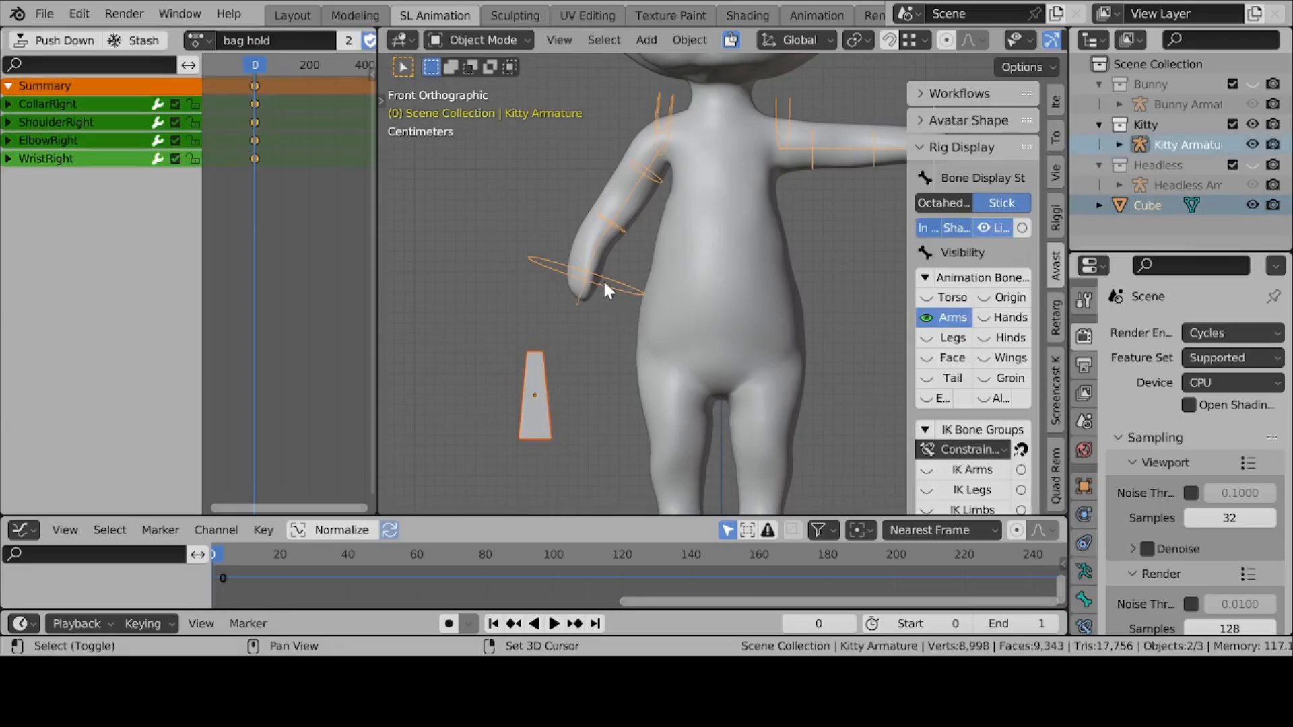
pyautogui.click(488, 39)
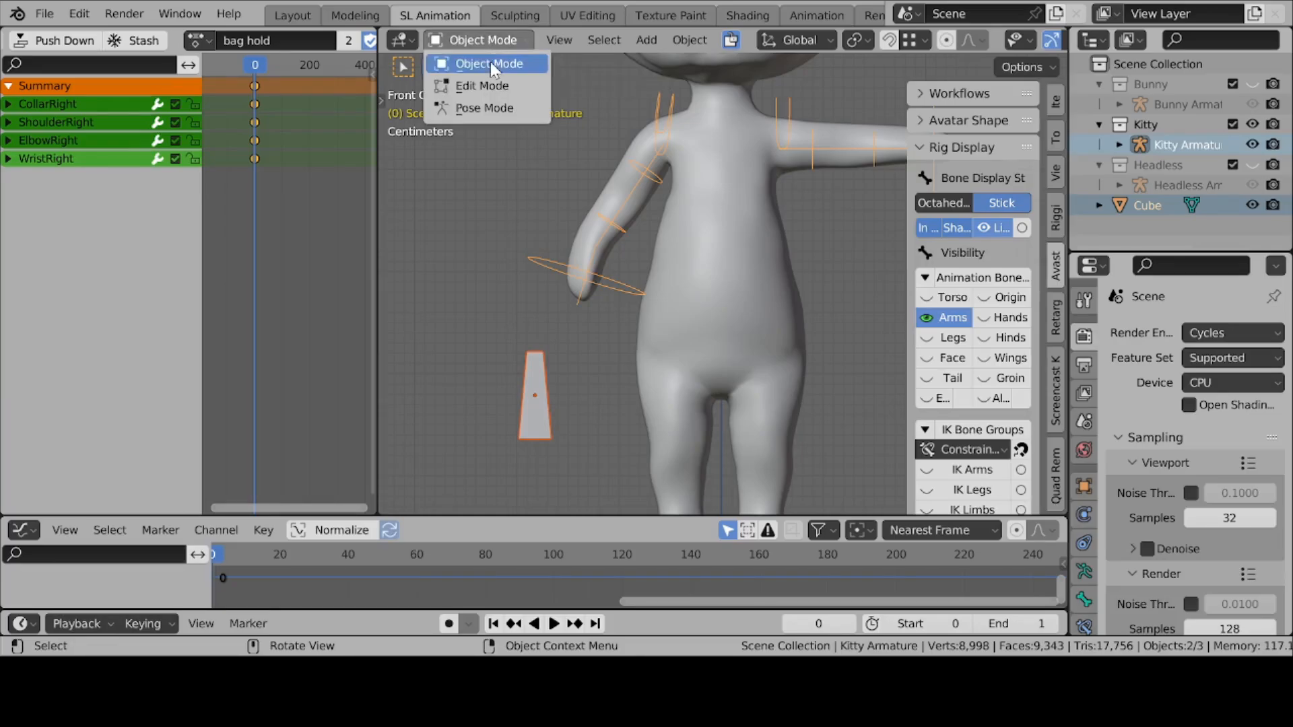
pyautogui.click(480, 111)
# Select the tapered block, then the WristRight bone, and parent the block to that bone with the Bone option.
pyautogui.click(542, 370)
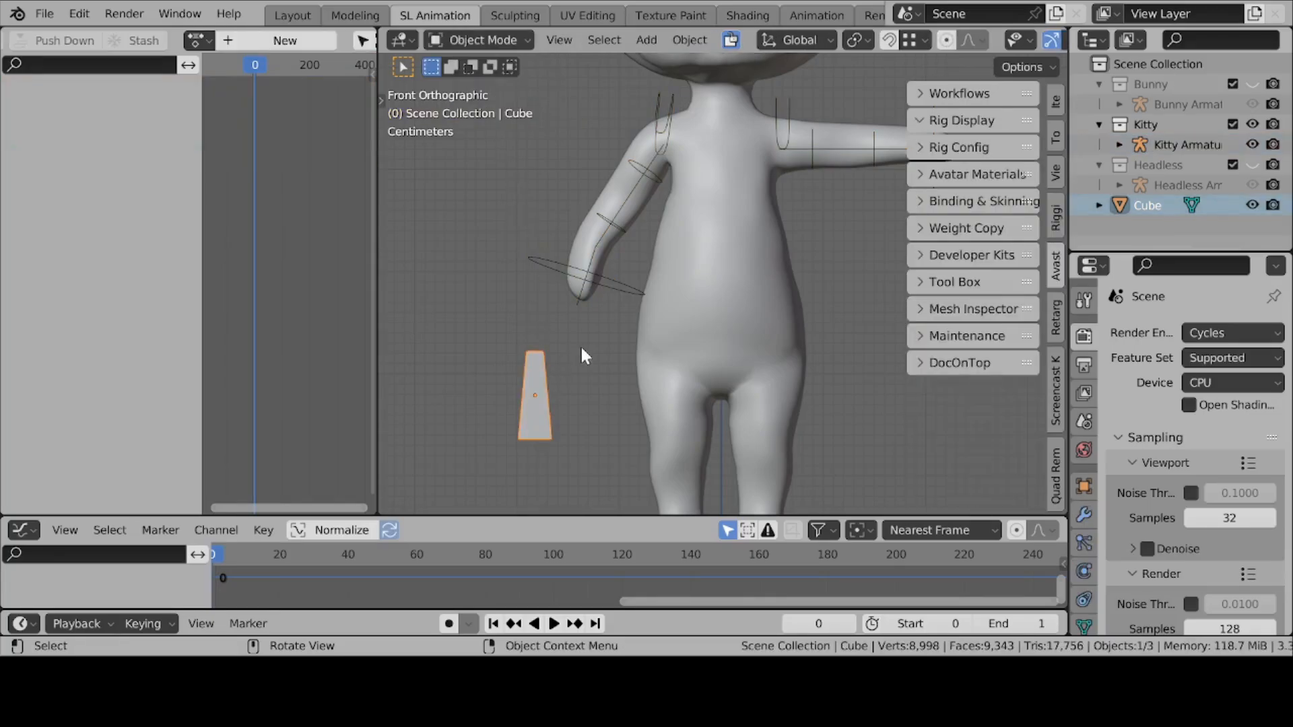
pyautogui.keyDown('shift'); pyautogui.click(619, 290); pyautogui.keyUp('shift')
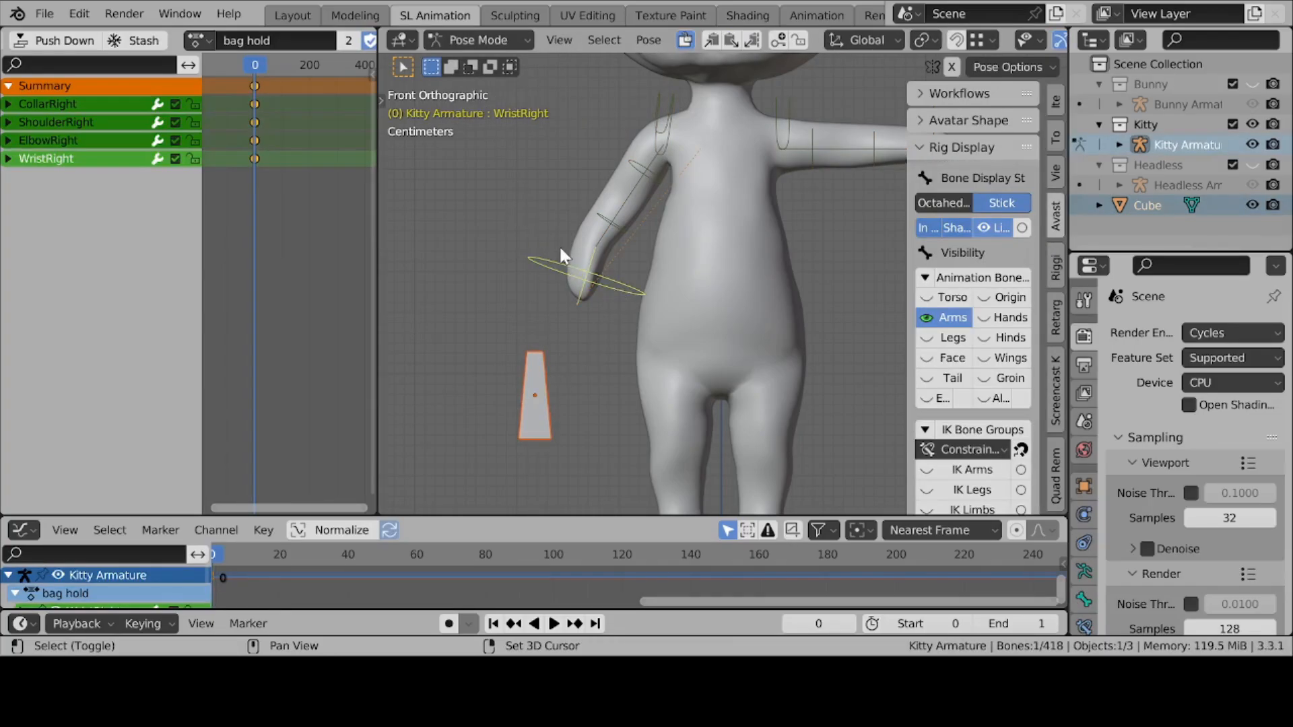
pyautogui.click(649, 41)
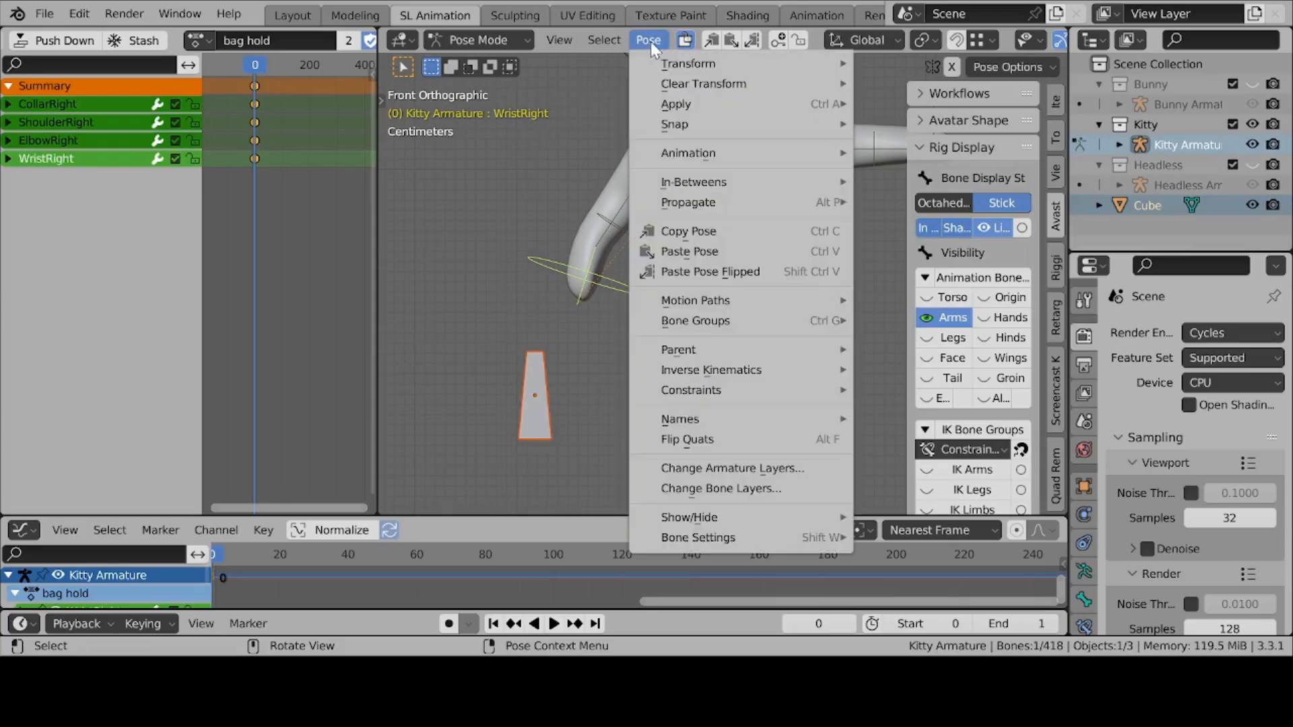
pyautogui.moveTo(703, 352)
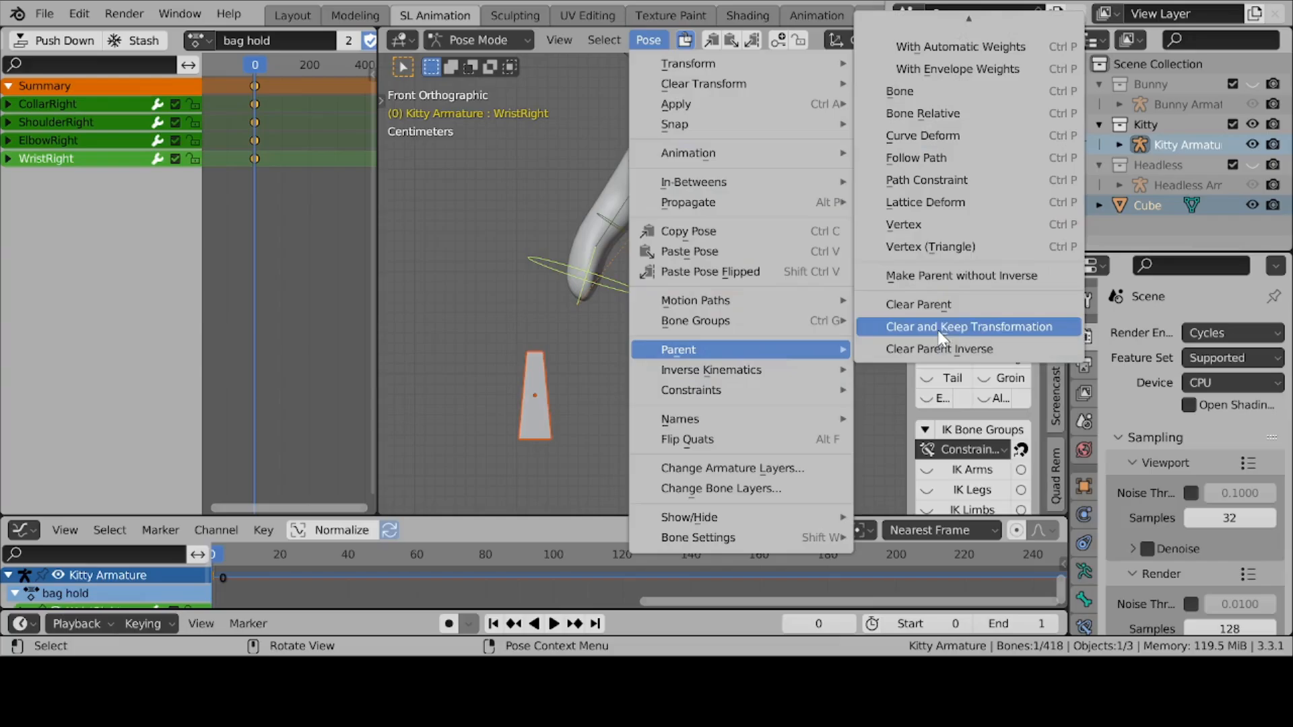
pyautogui.click(938, 87)
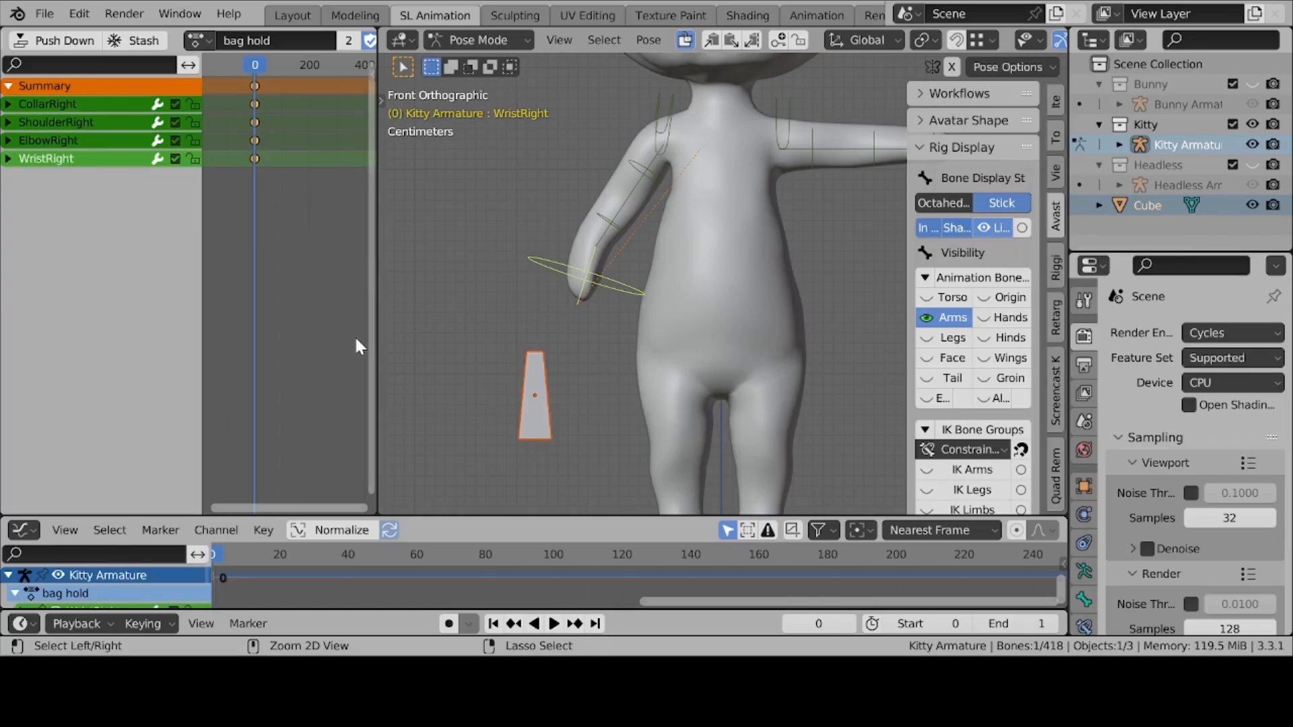
pyautogui.hotkey('ctrl', 'p')
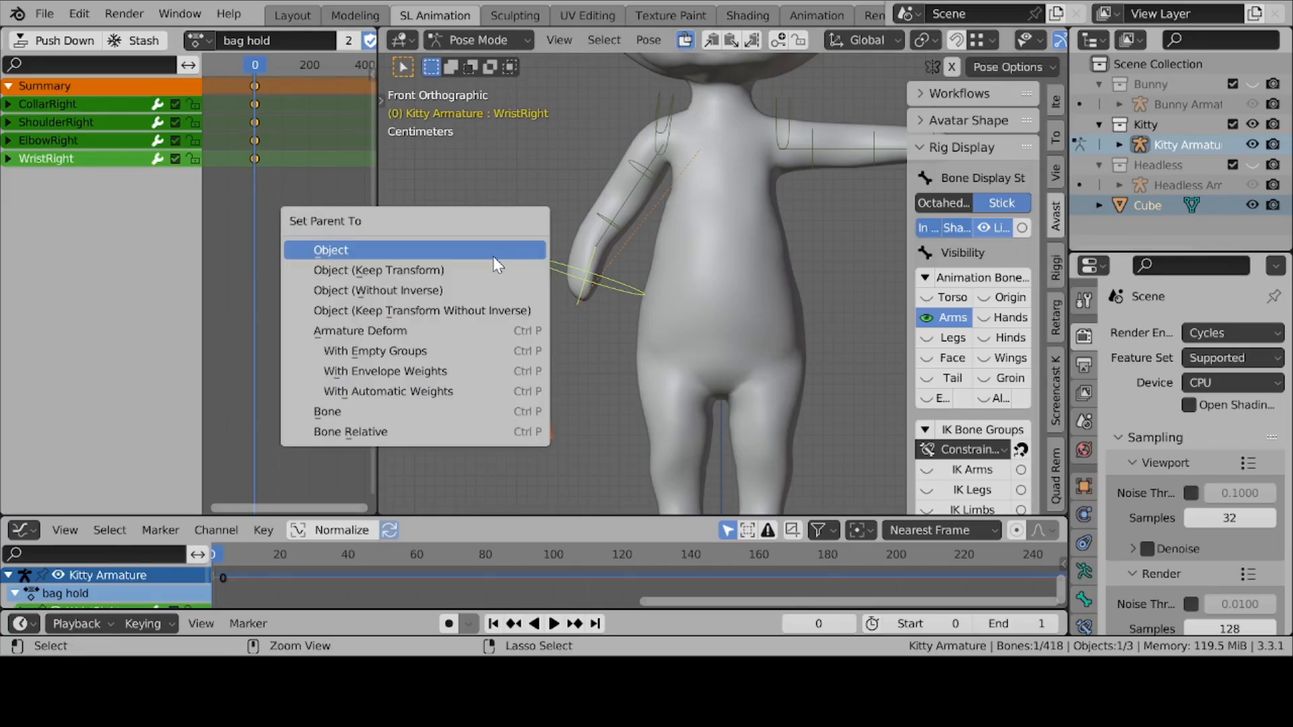
pyautogui.click(412, 410)
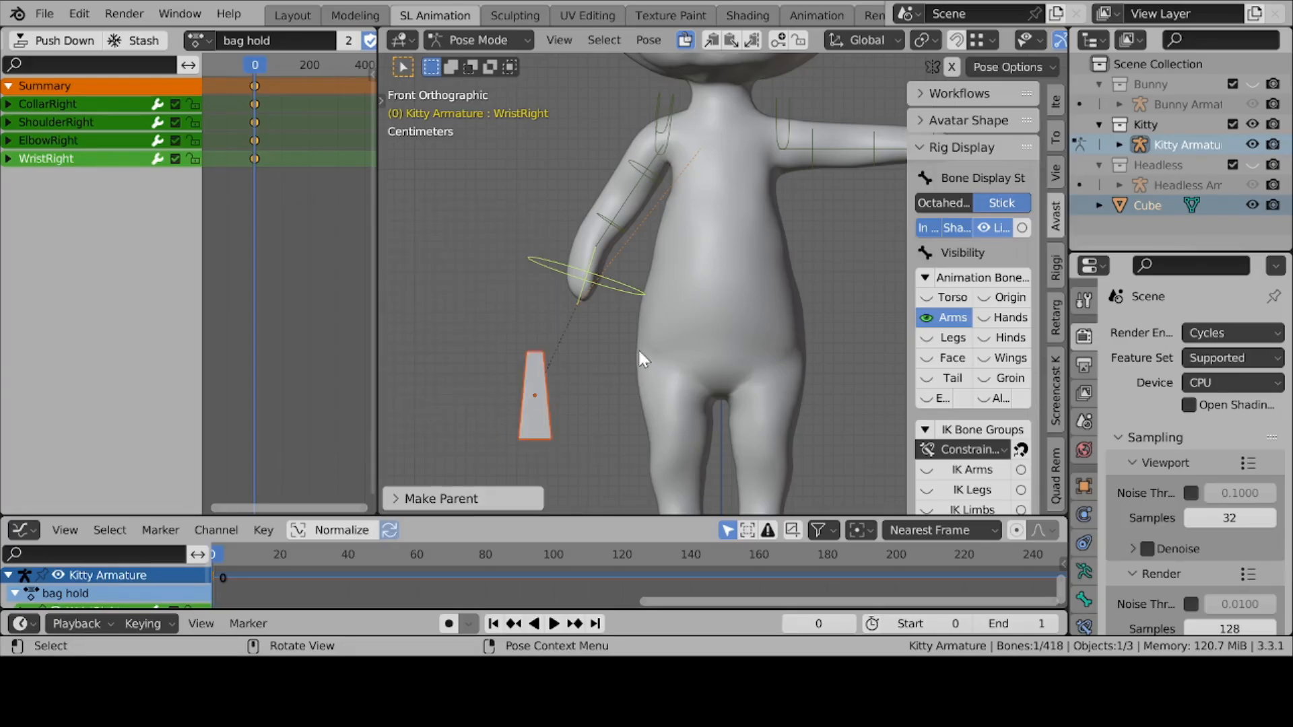
# Move the tapered block up to the lowered hand in front view and rotate it slightly to follow the arm's angle.
pyautogui.click(544, 421)
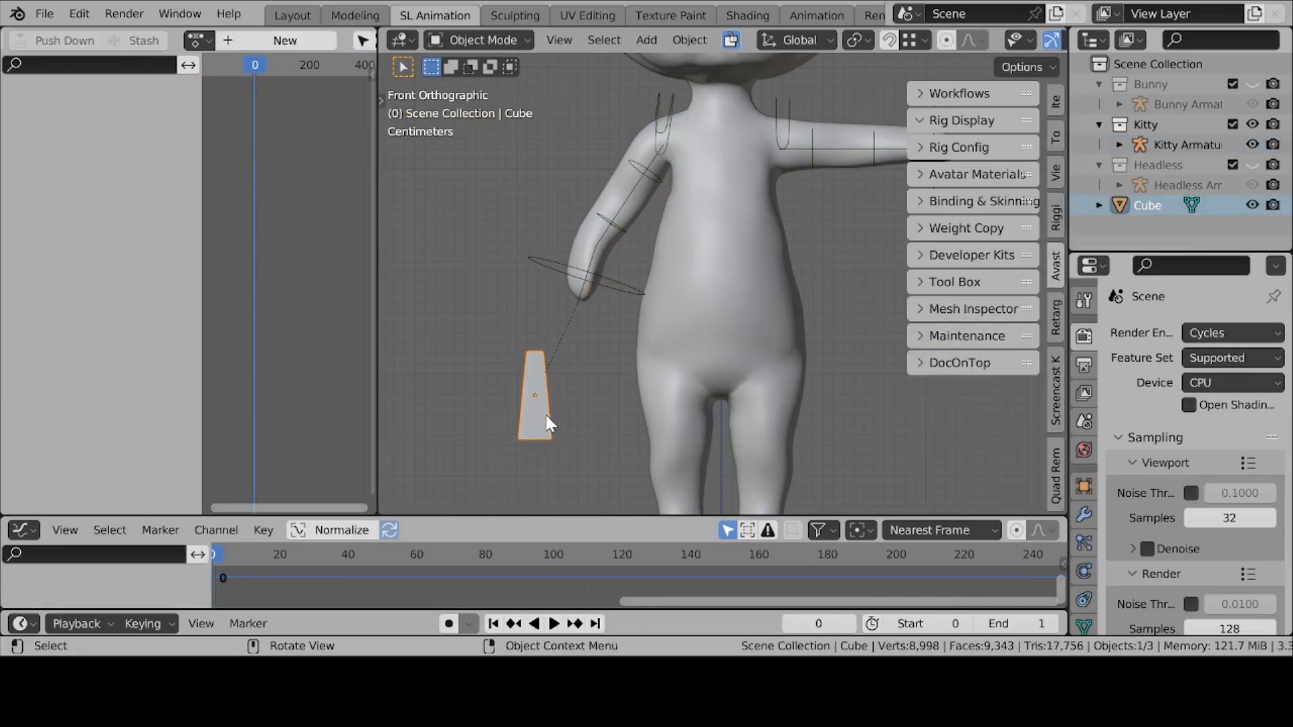
pyautogui.press('g')
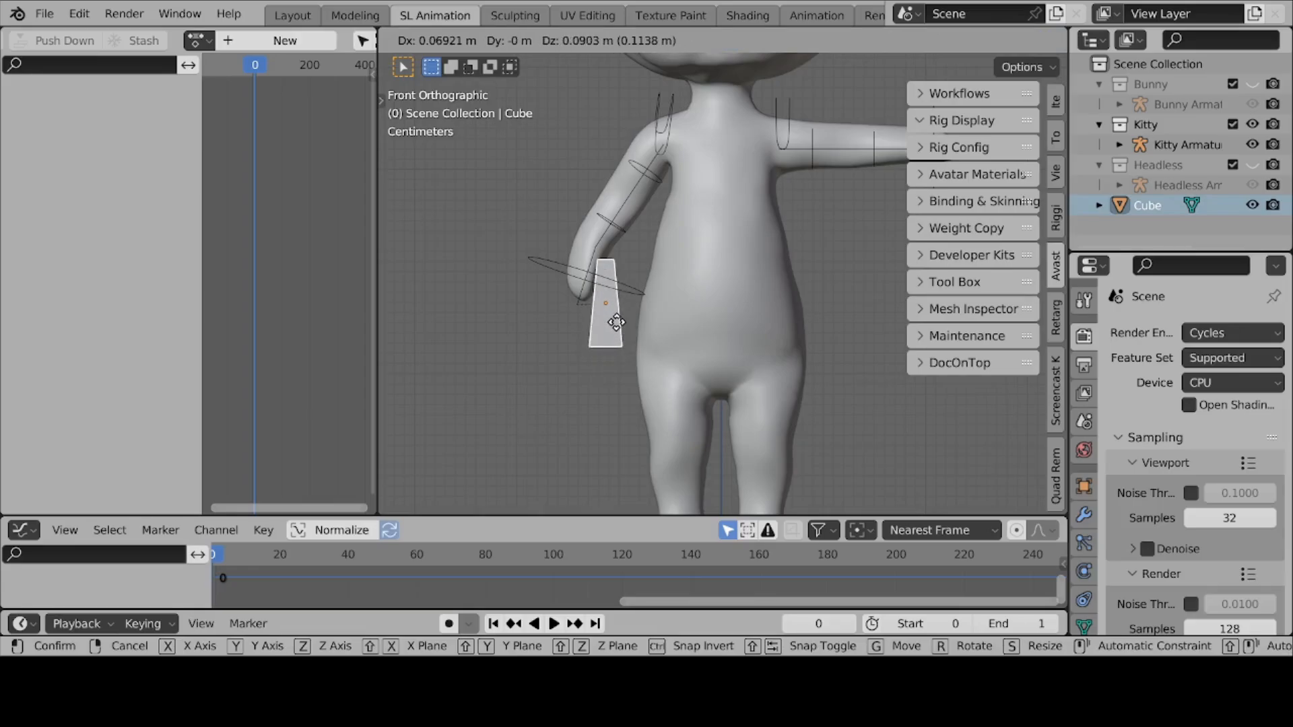
pyautogui.click(616, 321)
pyautogui.press('r')
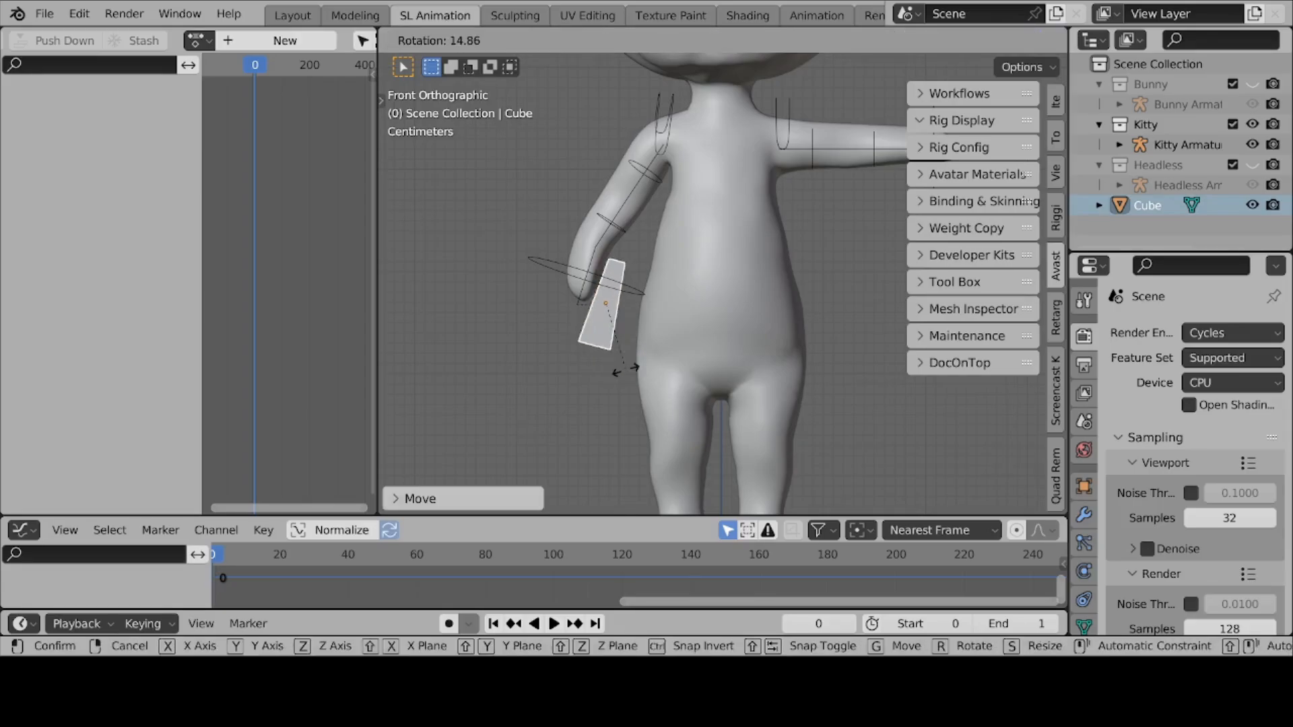
pyautogui.click(632, 370)
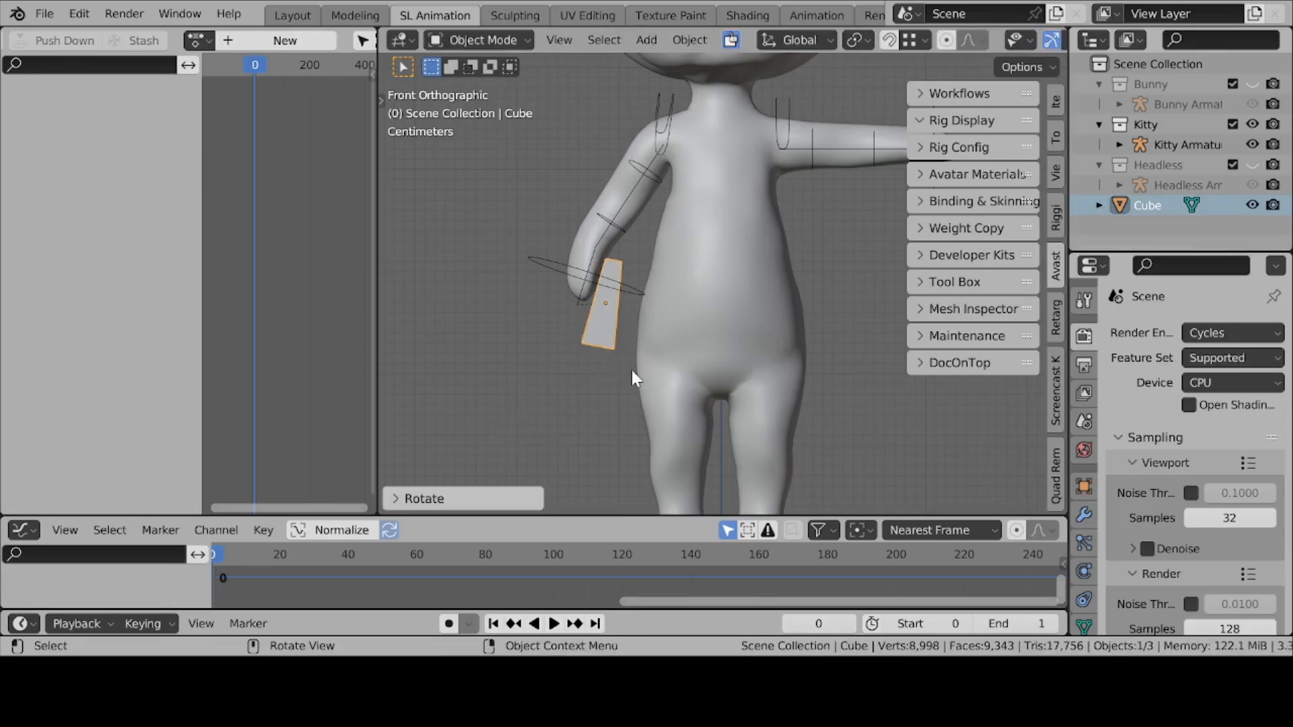
pyautogui.press('g')
pyautogui.click(611, 326)
# In left side view, scale the tapered block to about 1.65 along global Y and reposition it around the hand.
pyautogui.moveTo(611, 325); pyautogui.dragTo(891, 345, button='middle')
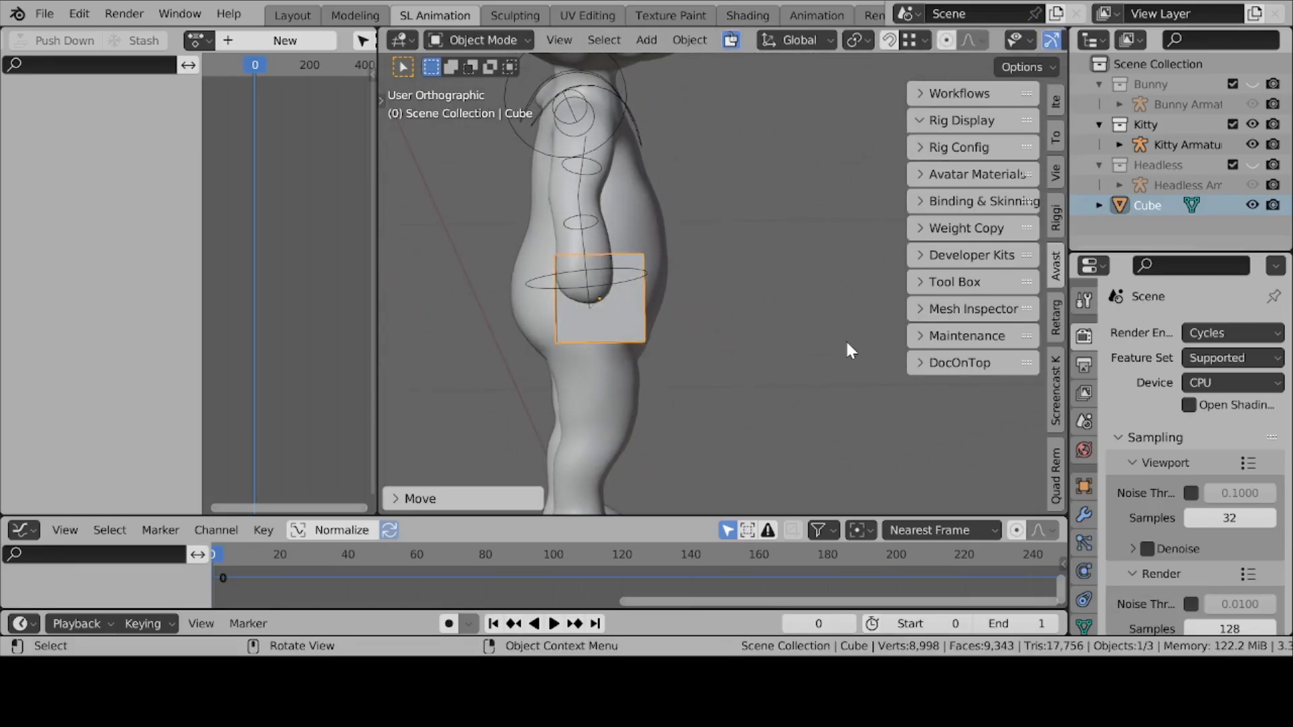
pyautogui.press('KP_3')
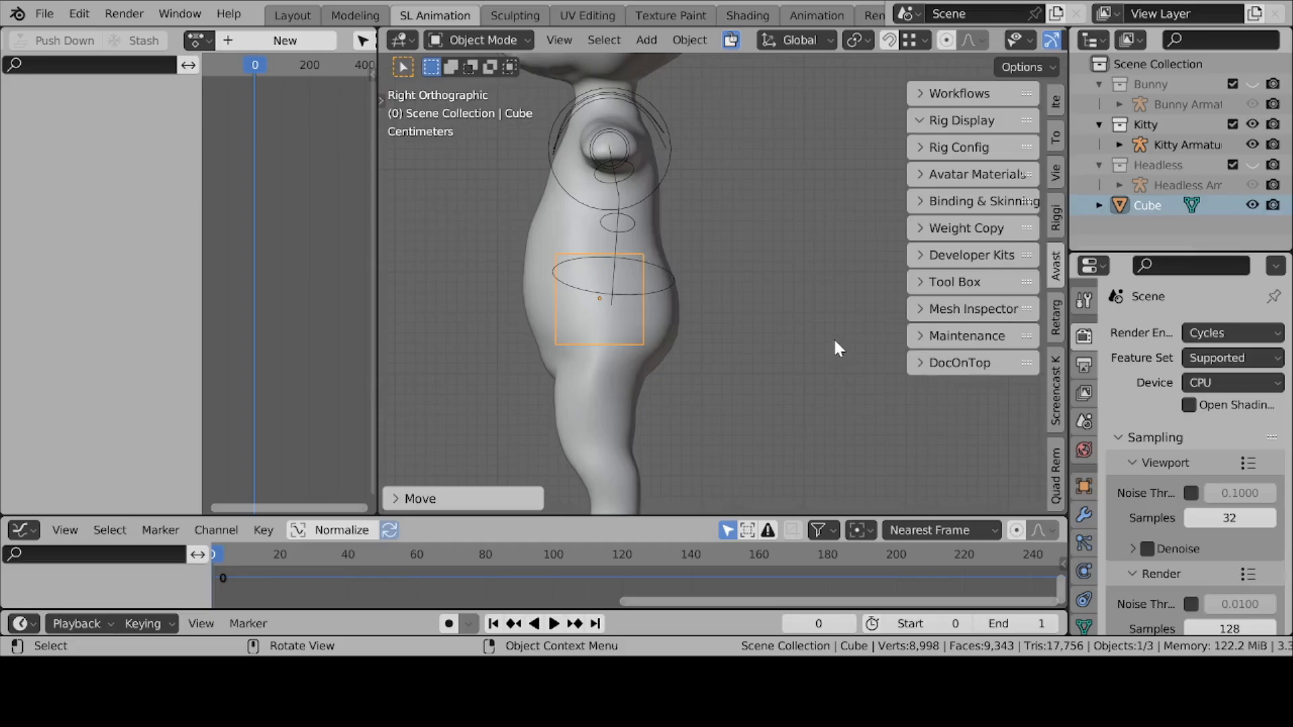
pyautogui.press('ctrl+KP_3')
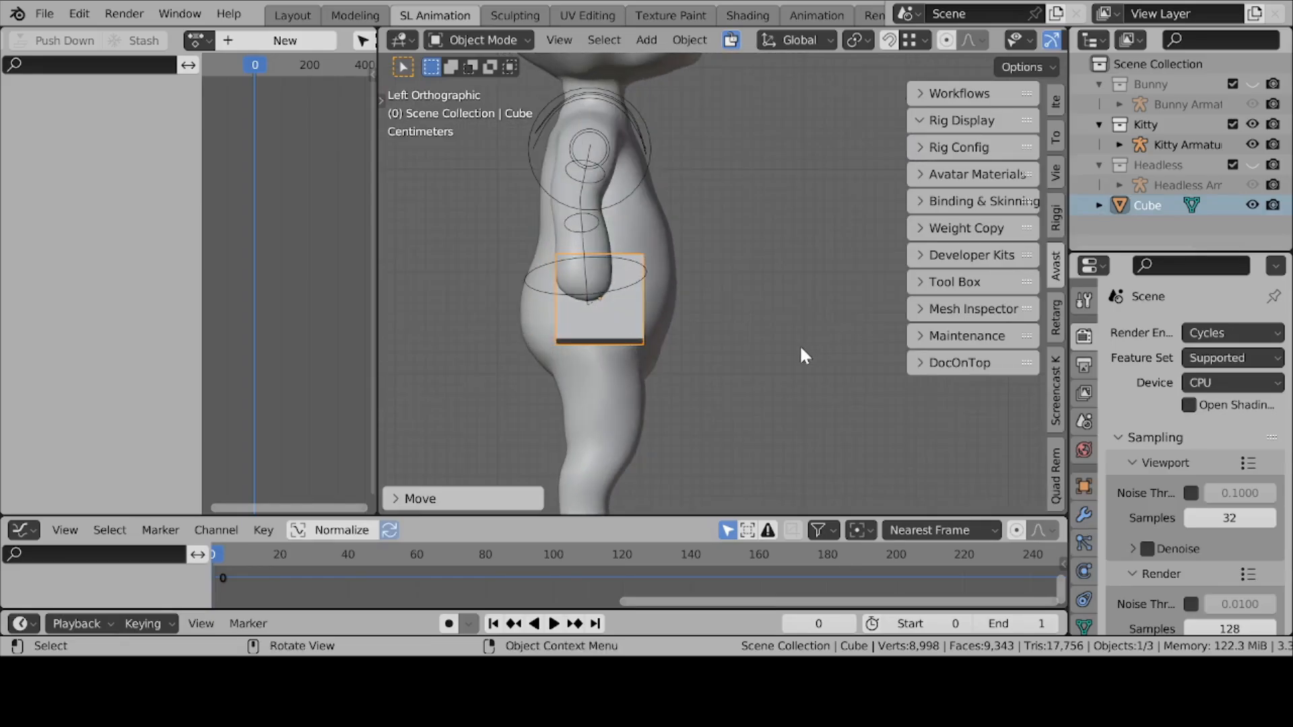
pyautogui.press('s')
pyautogui.press('y')
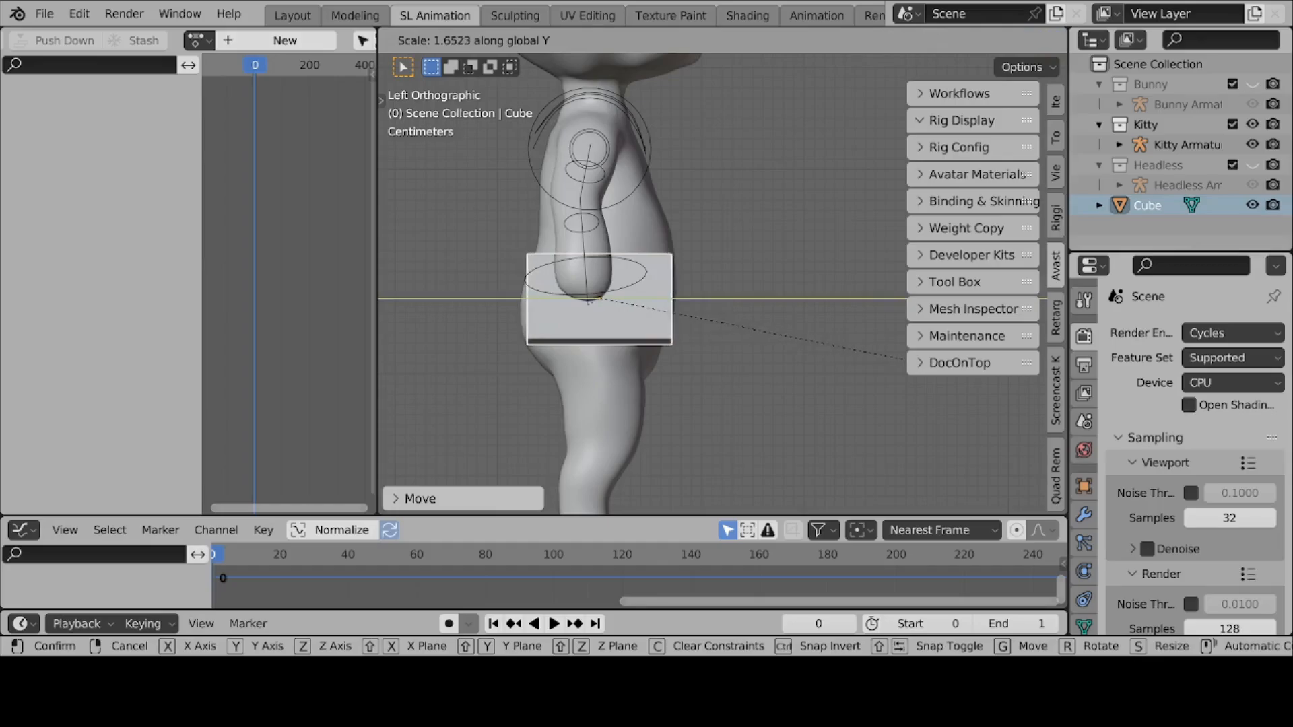
pyautogui.click(905, 360)
pyautogui.press('g')
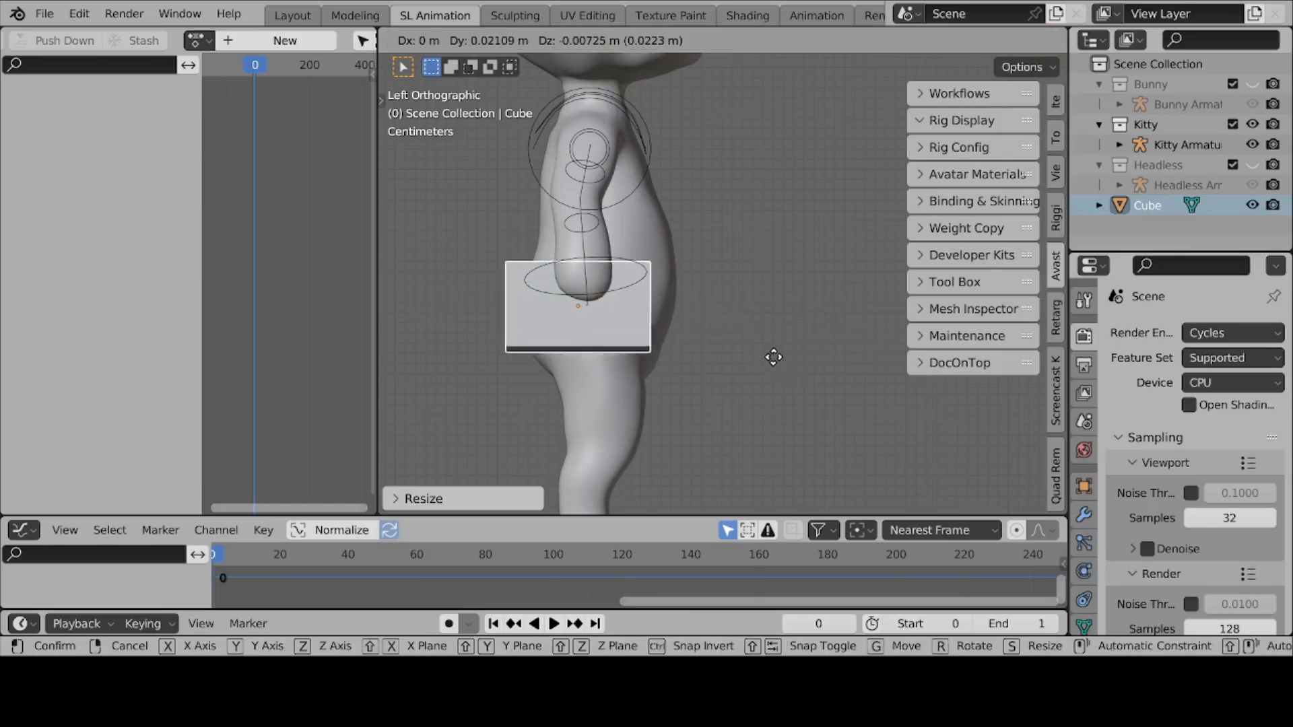
pyautogui.click(782, 351)
# In front view, select the Kitty Armature and switch it to Pose Mode.
pyautogui.moveTo(778, 352); pyautogui.dragTo(577, 369, button='middle')
pyautogui.scroll(2, 532, 370)
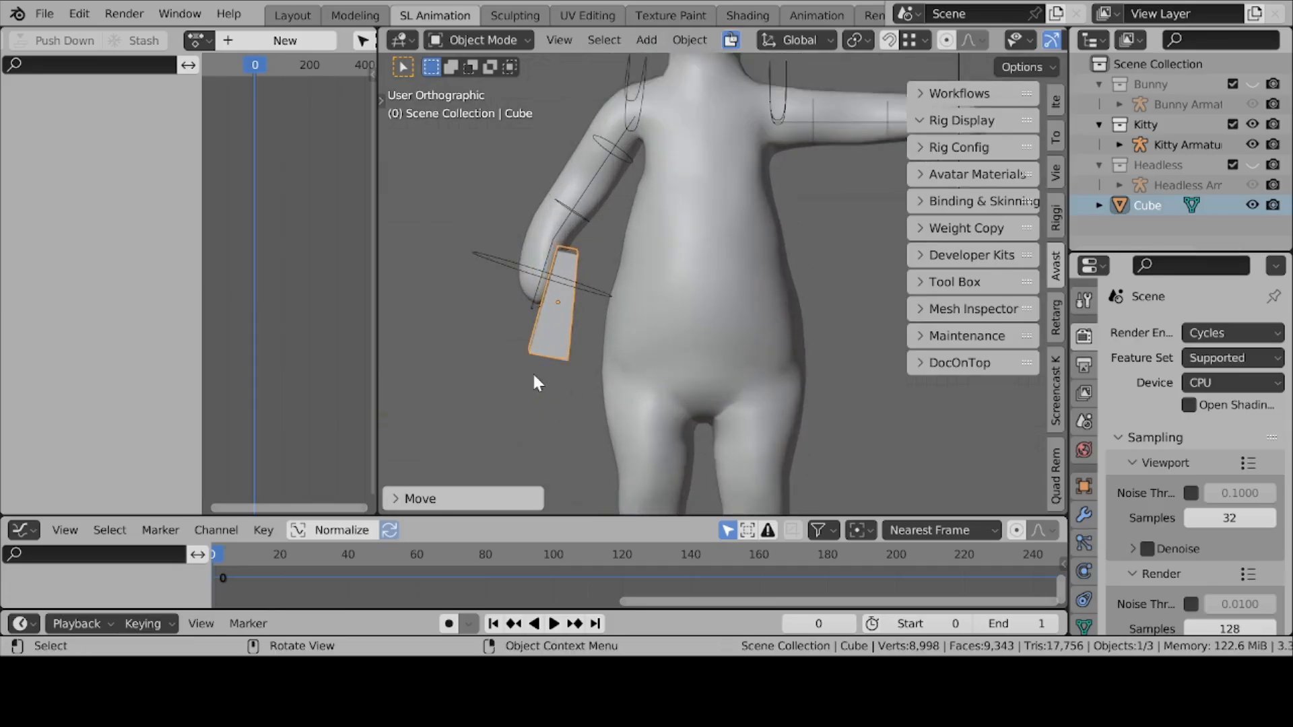
pyautogui.scroll(-4, 519, 376)
pyautogui.press('KP_1')
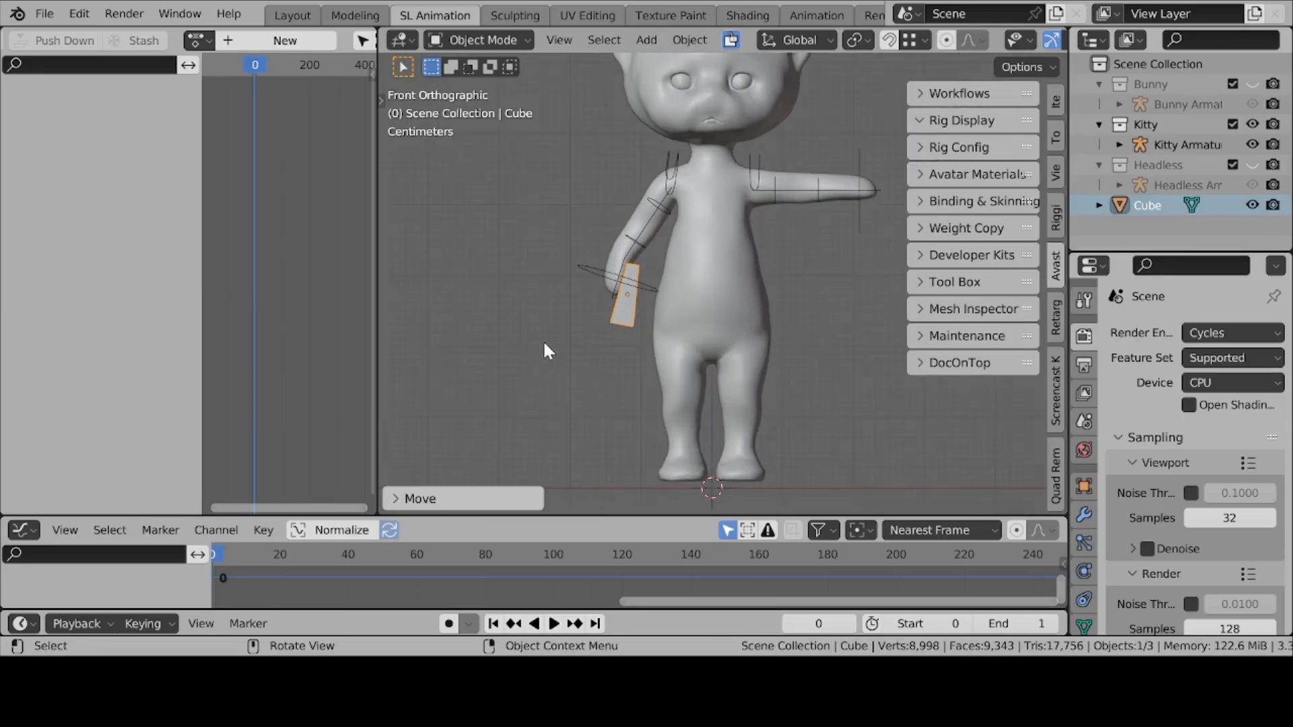
pyautogui.click(577, 268)
pyautogui.hotkey('ctrl', 'Tab')
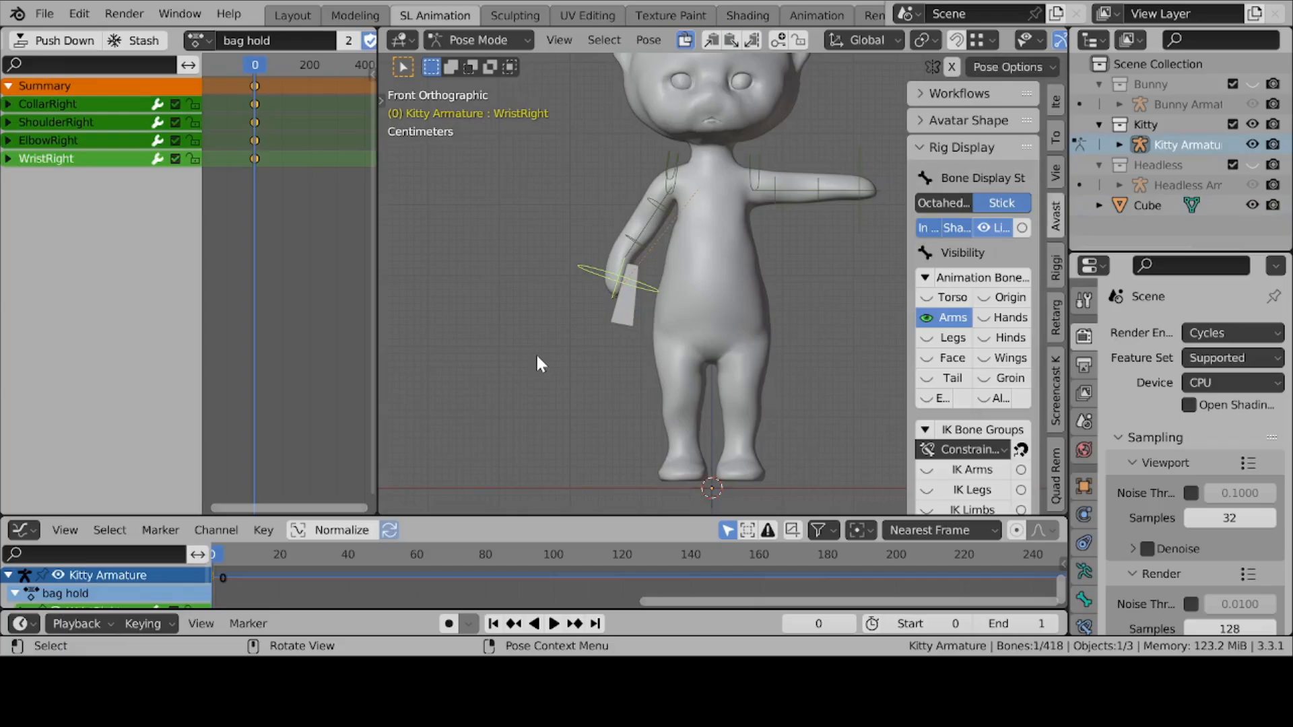
# Try moving the WristRight bone in front view to check whether the parented block follows the hand, and cancel the move.
pyautogui.press('g')
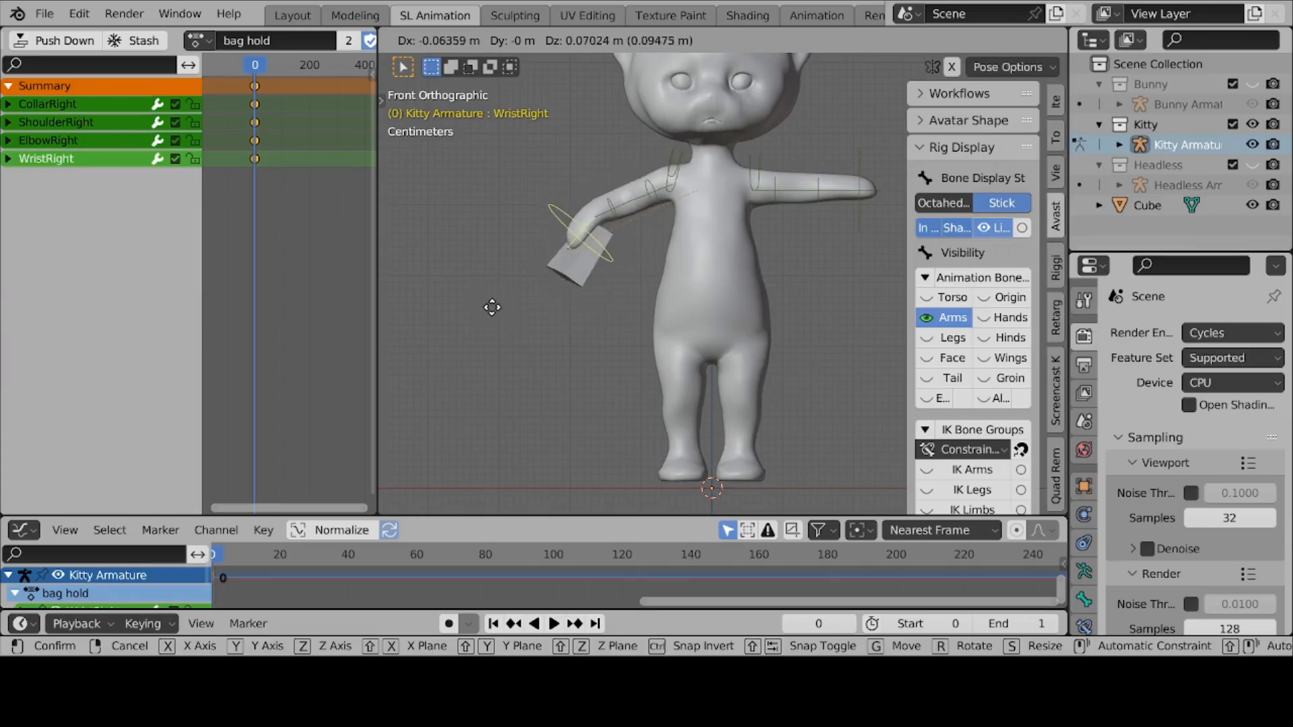
pyautogui.rightClick(496, 307)
pyautogui.scroll(2, 664, 379)
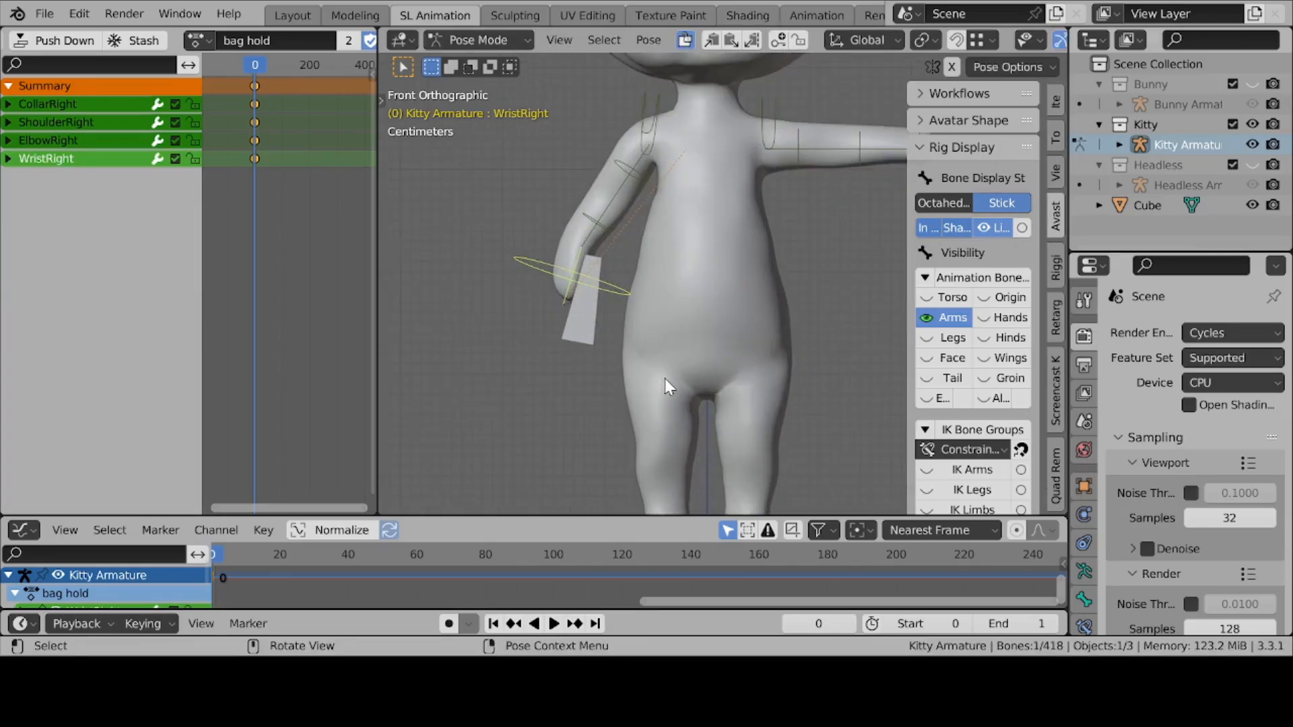
pyautogui.scroll(-2, 666, 380)
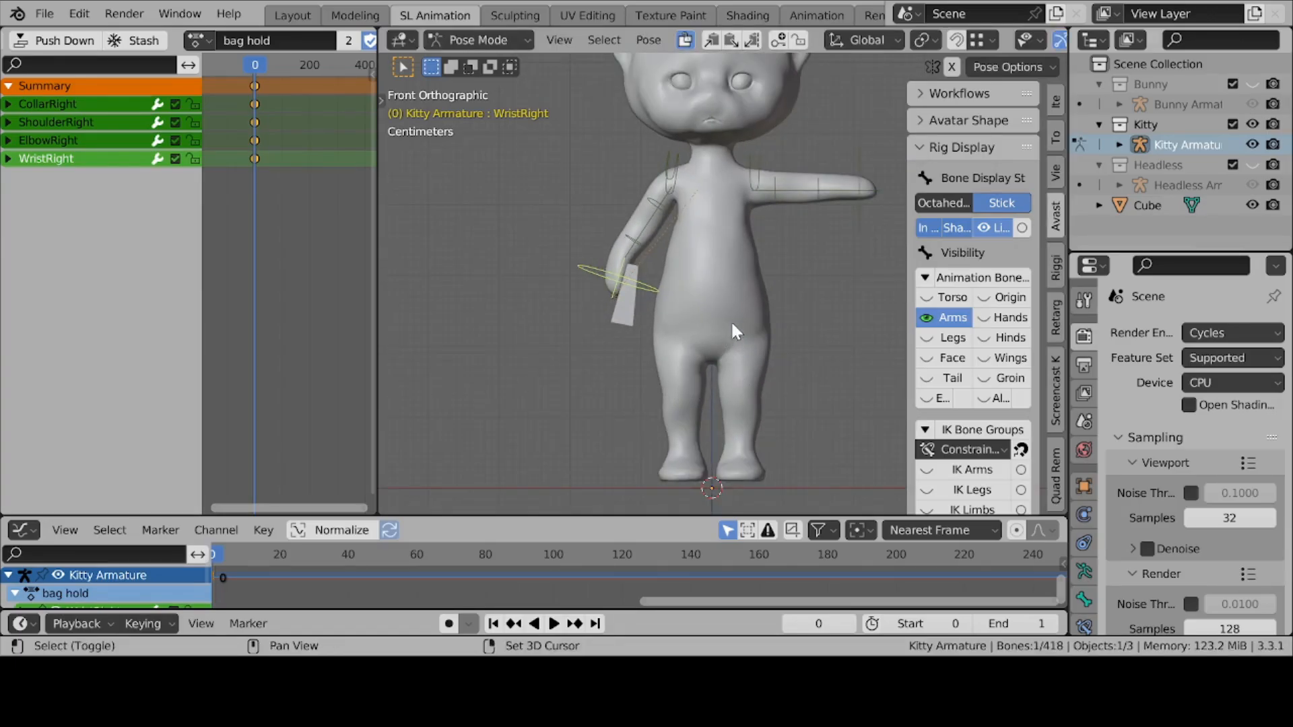
pyautogui.scroll(3, 691, 362)
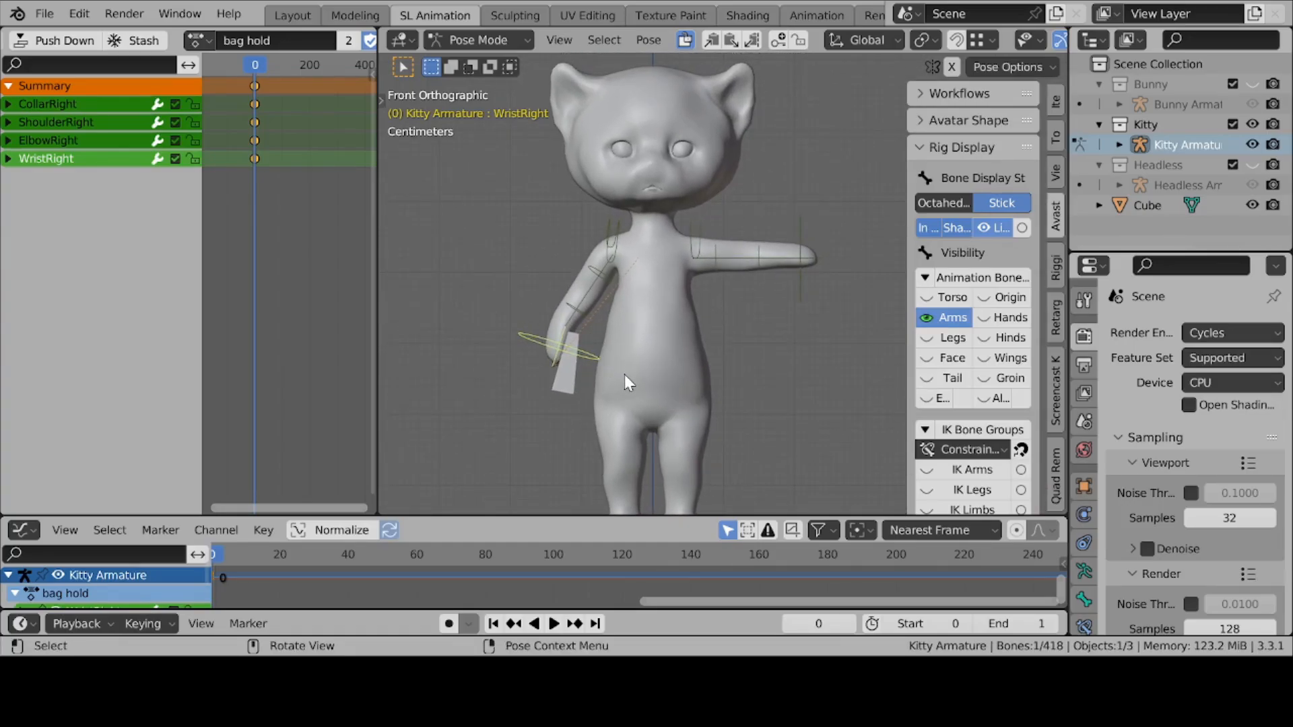
pyautogui.moveTo(636, 366); pyautogui.dragTo(887, 365, button='middle')
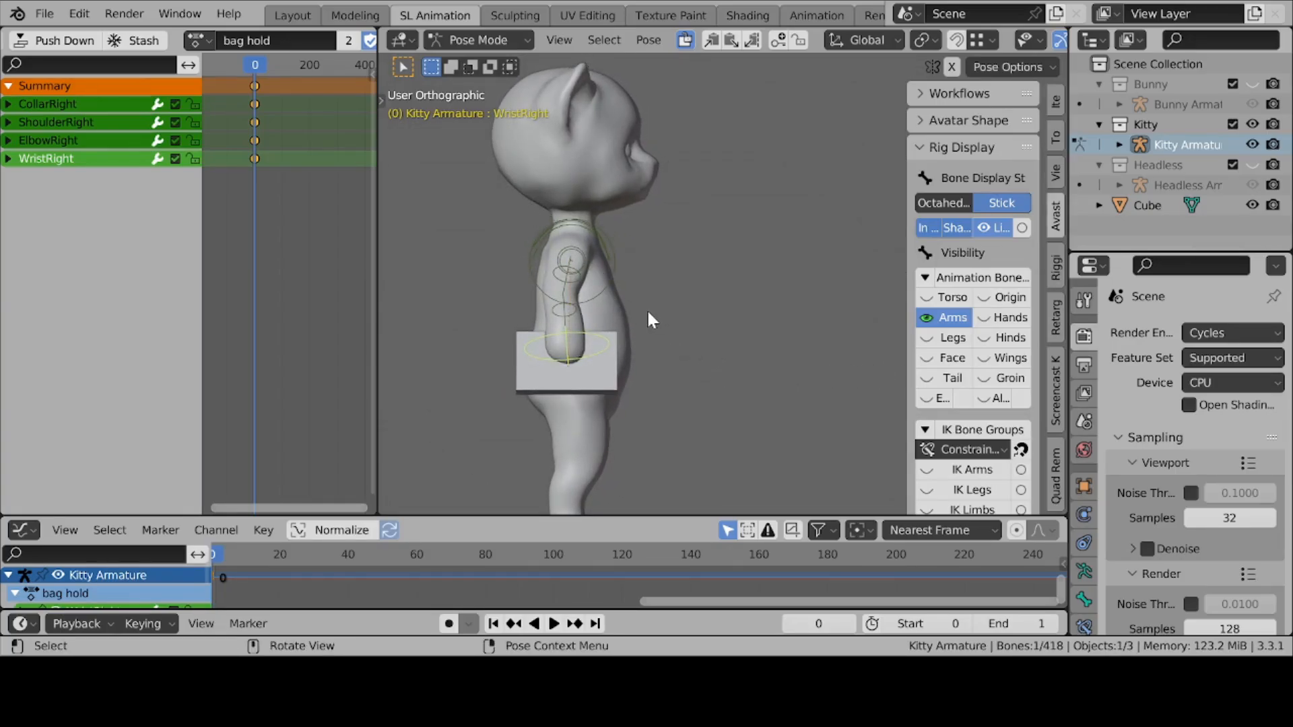
# Widen the Action Editor area until its action naming and duplicating controls are all accessible.
pyautogui.moveTo(373, 169); pyautogui.dragTo(459, 184)
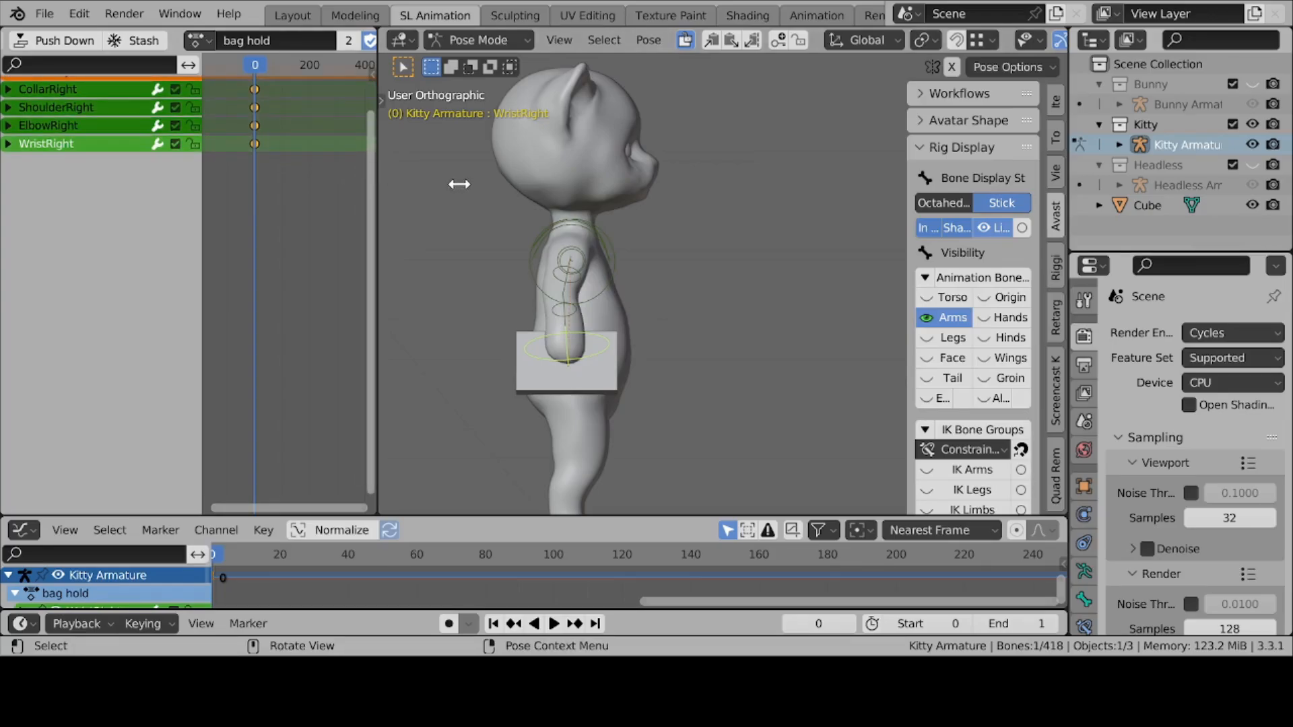
pyautogui.moveTo(376, 208); pyautogui.dragTo(470, 216)
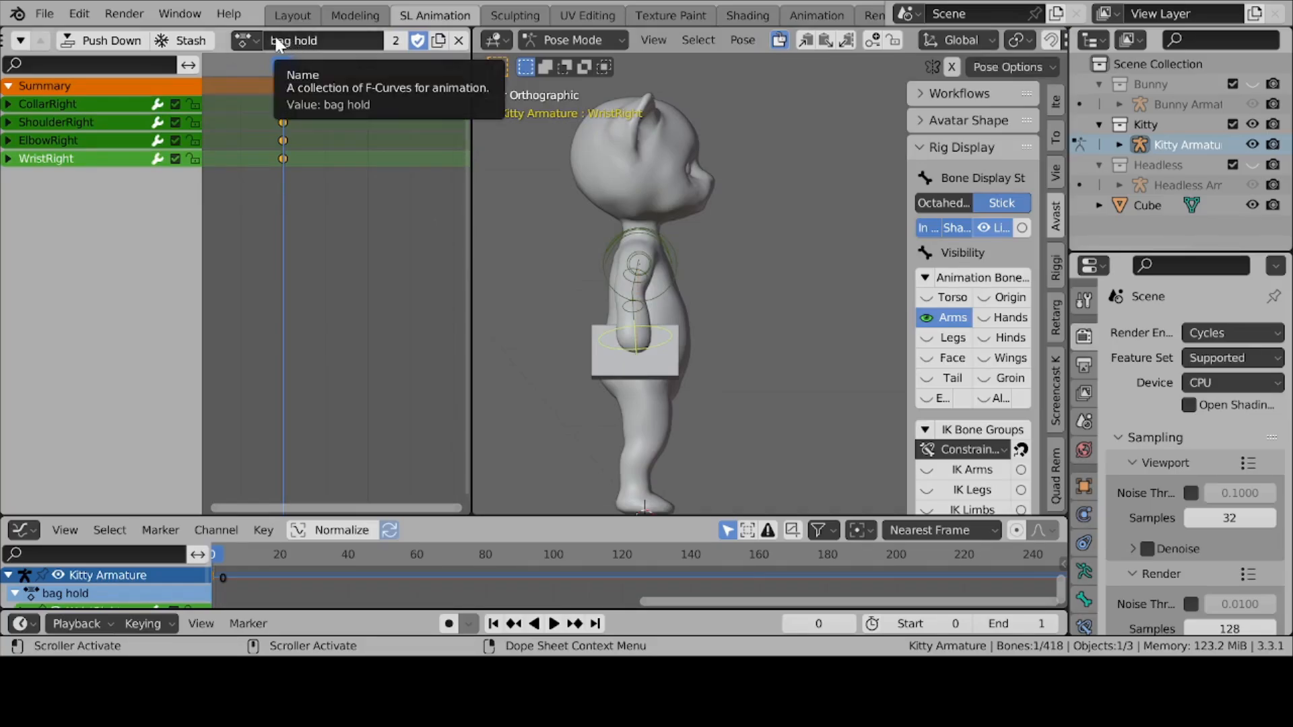
# Check the list of stored actions, unlink the bag hold action from the armature, and undo the unlinking.
pyautogui.click(255, 39)
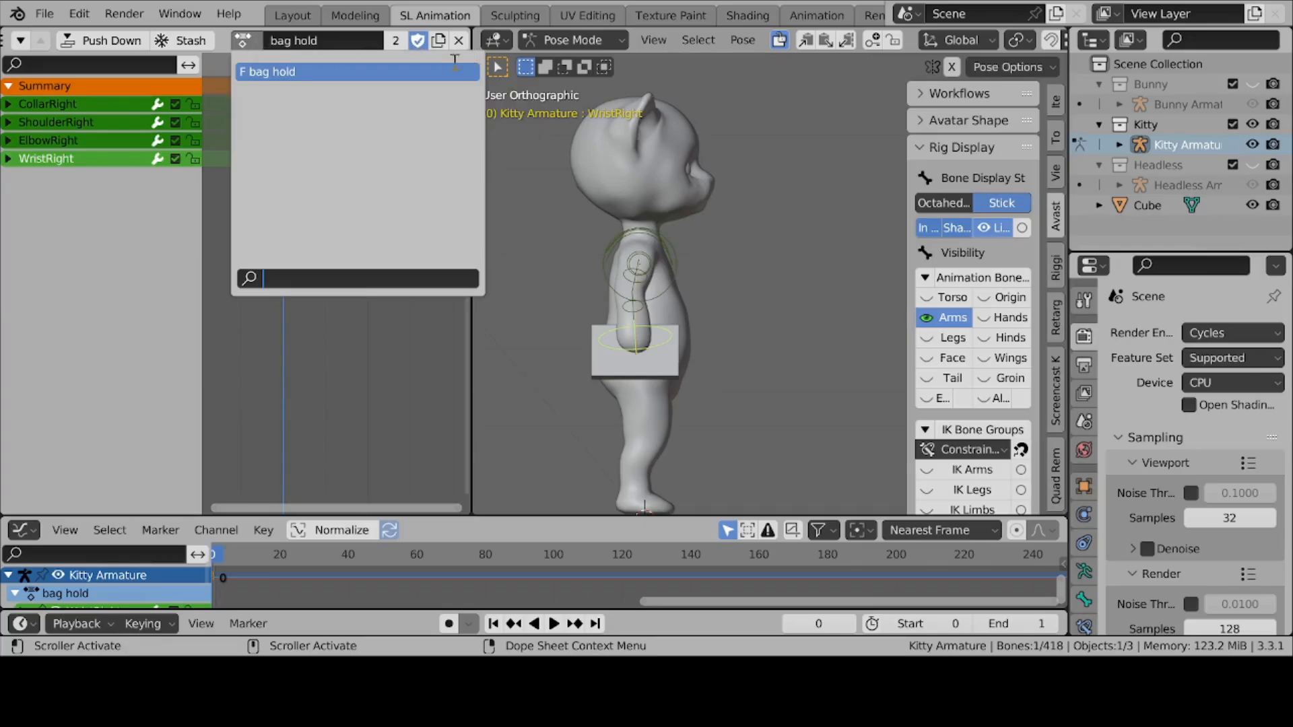
pyautogui.click(343, 515)
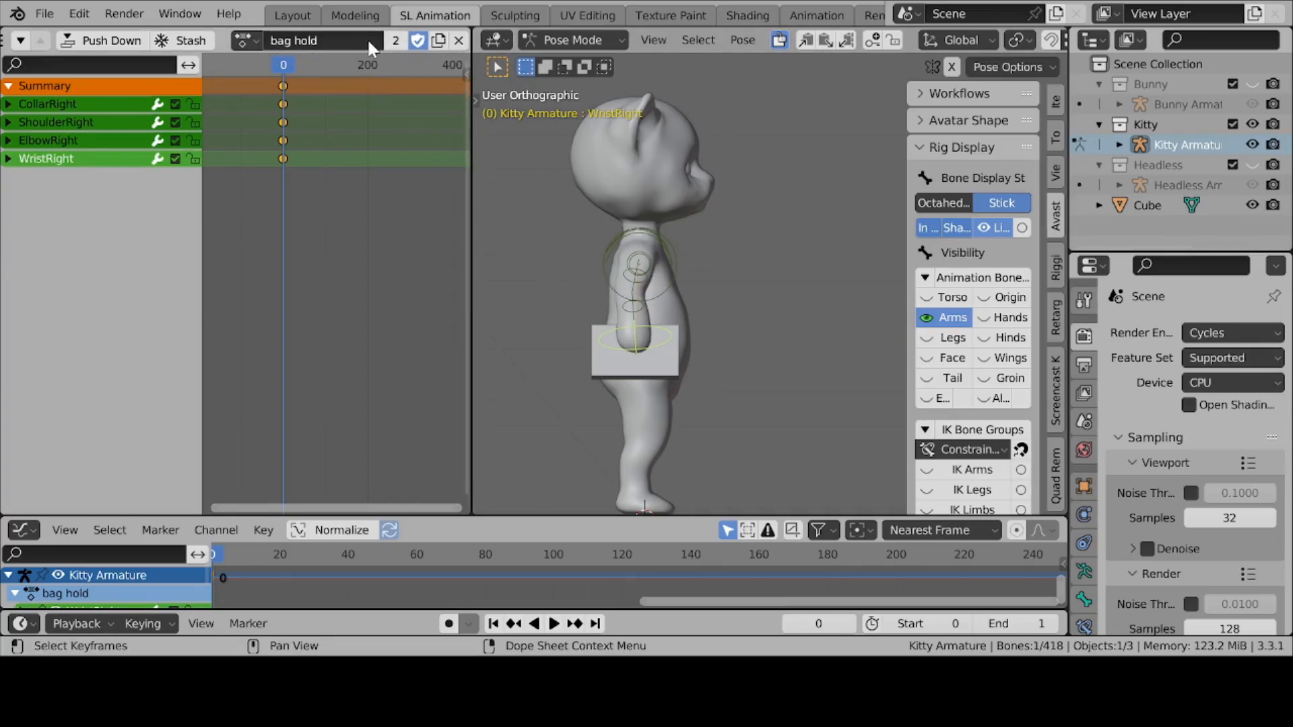
pyautogui.click(459, 42)
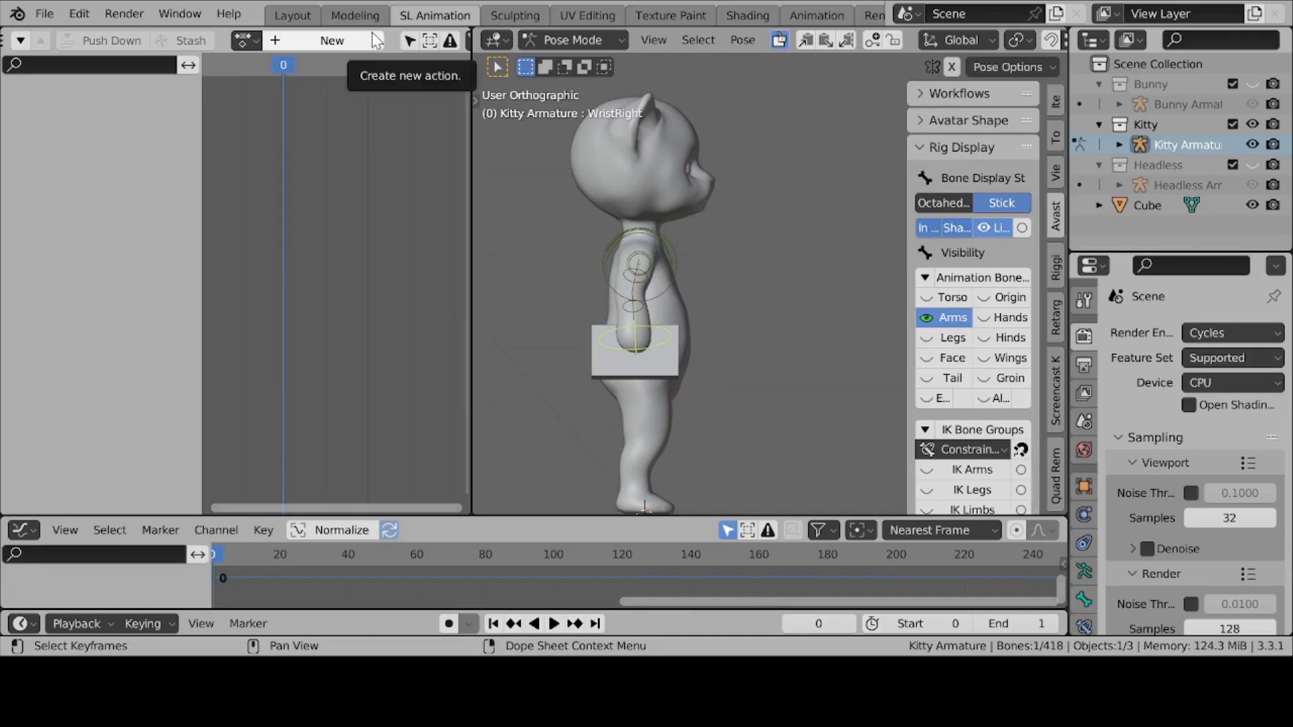
pyautogui.hotkey('ctrl', 'z')
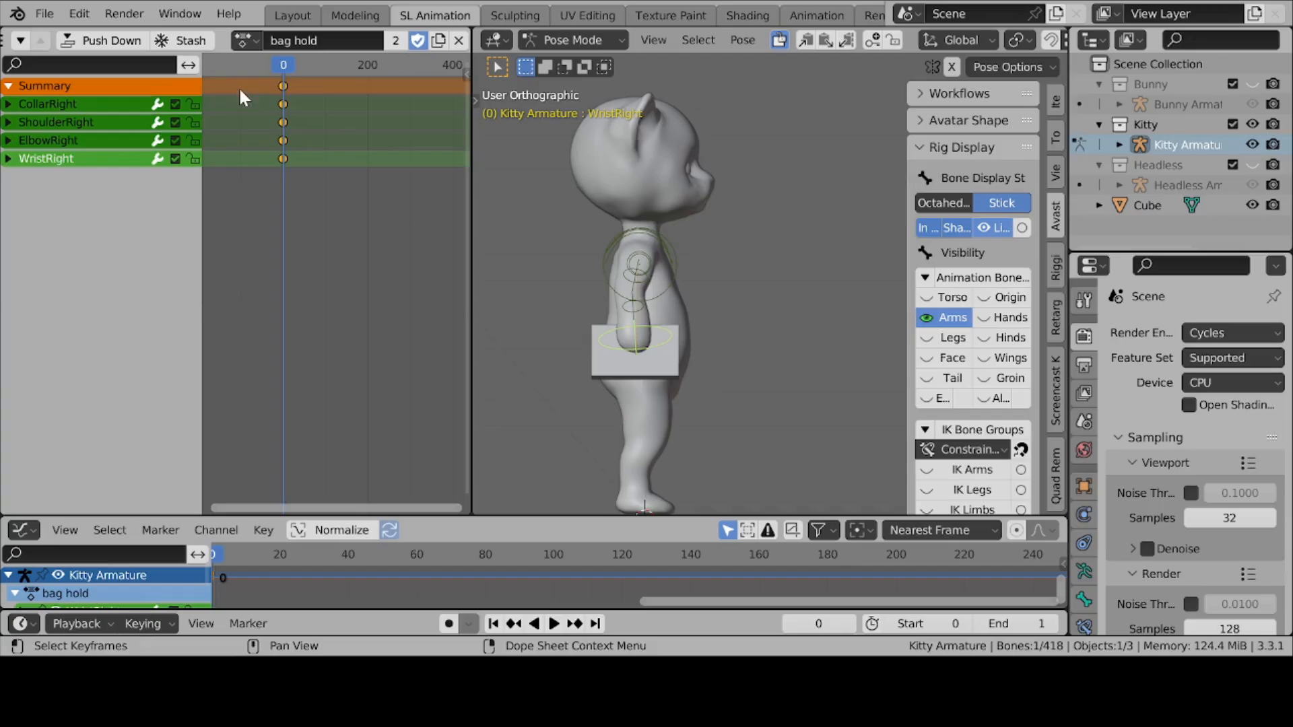
# Duplicate the bag hold action and name the copy "wave bag around".
pyautogui.click(439, 42)
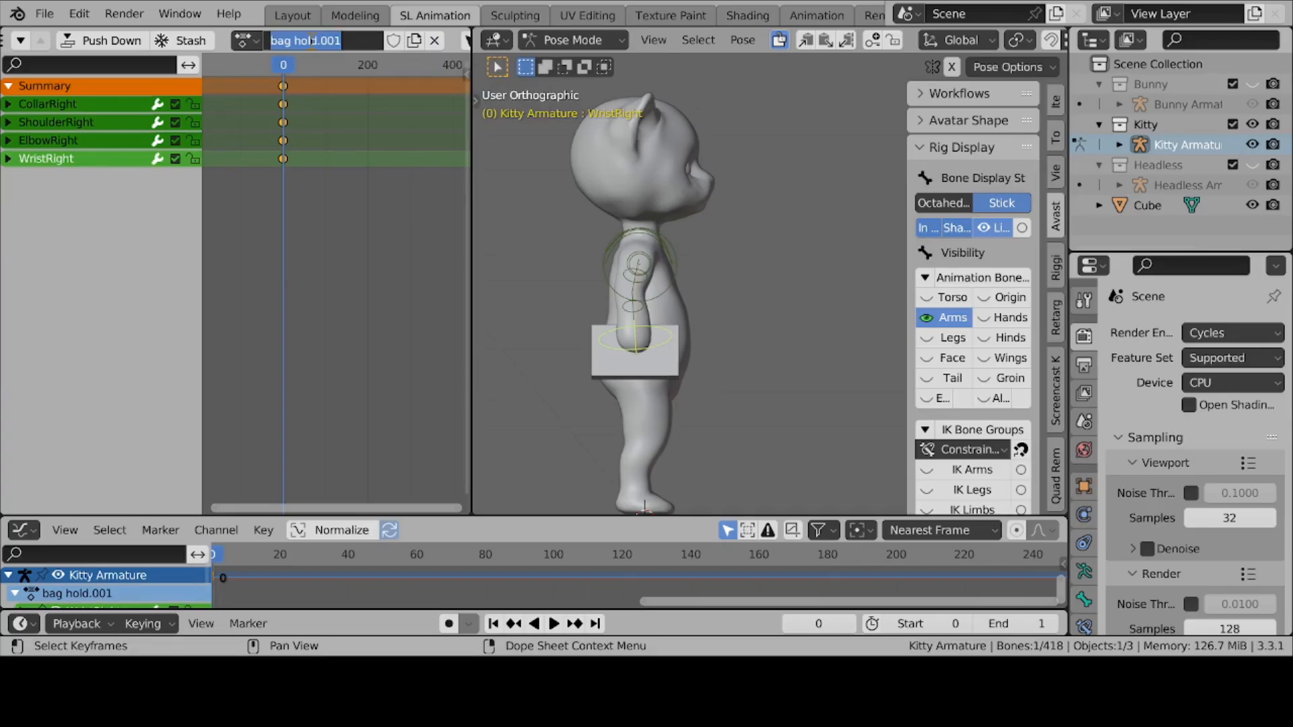
pyautogui.click(344, 41)
pyautogui.write('C')
pyautogui.press('BackSpace')
pyautogui.write('wave bag around')
pyautogui.press('Return')
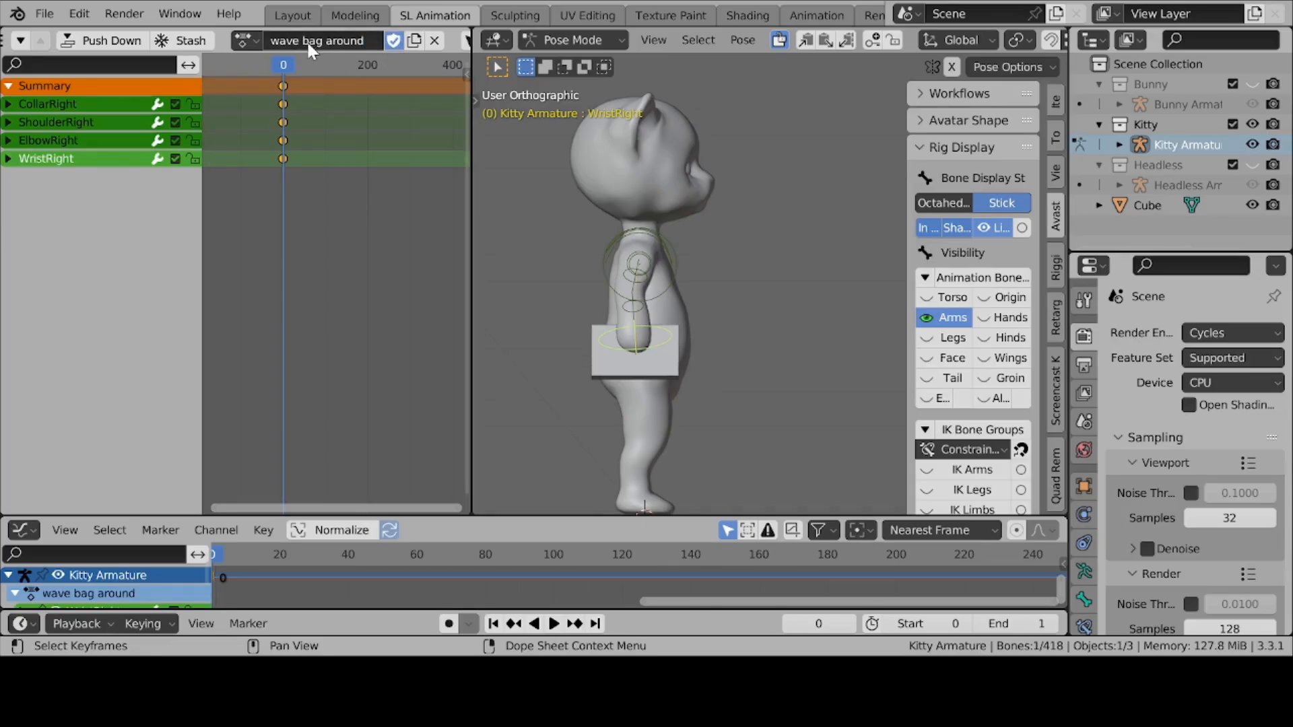
pyautogui.click(244, 40)
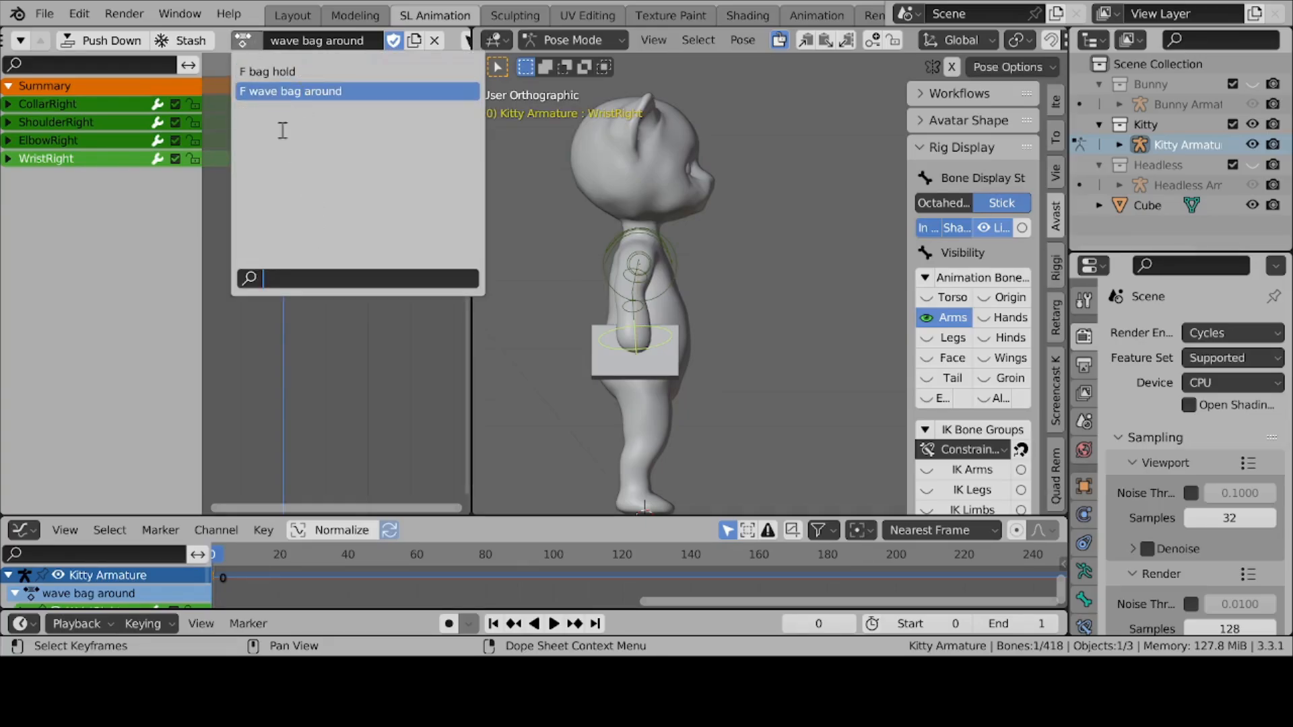
pyautogui.click(253, 43)
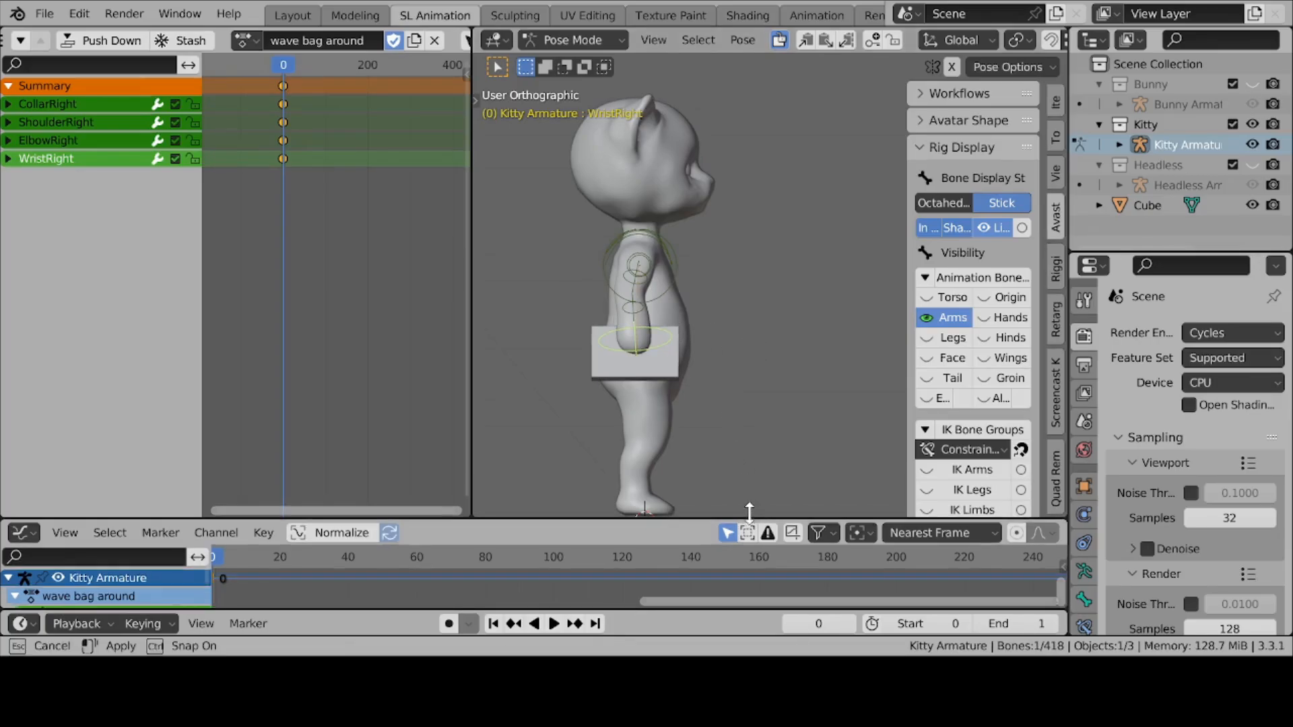
# Enlarge the Graph Editor area and bring frame 0 of the wave bag around action into its visible range.
pyautogui.moveTo(752, 516); pyautogui.dragTo(746, 469)
pyautogui.moveTo(566, 582); pyautogui.dragTo(681, 586, button='middle')
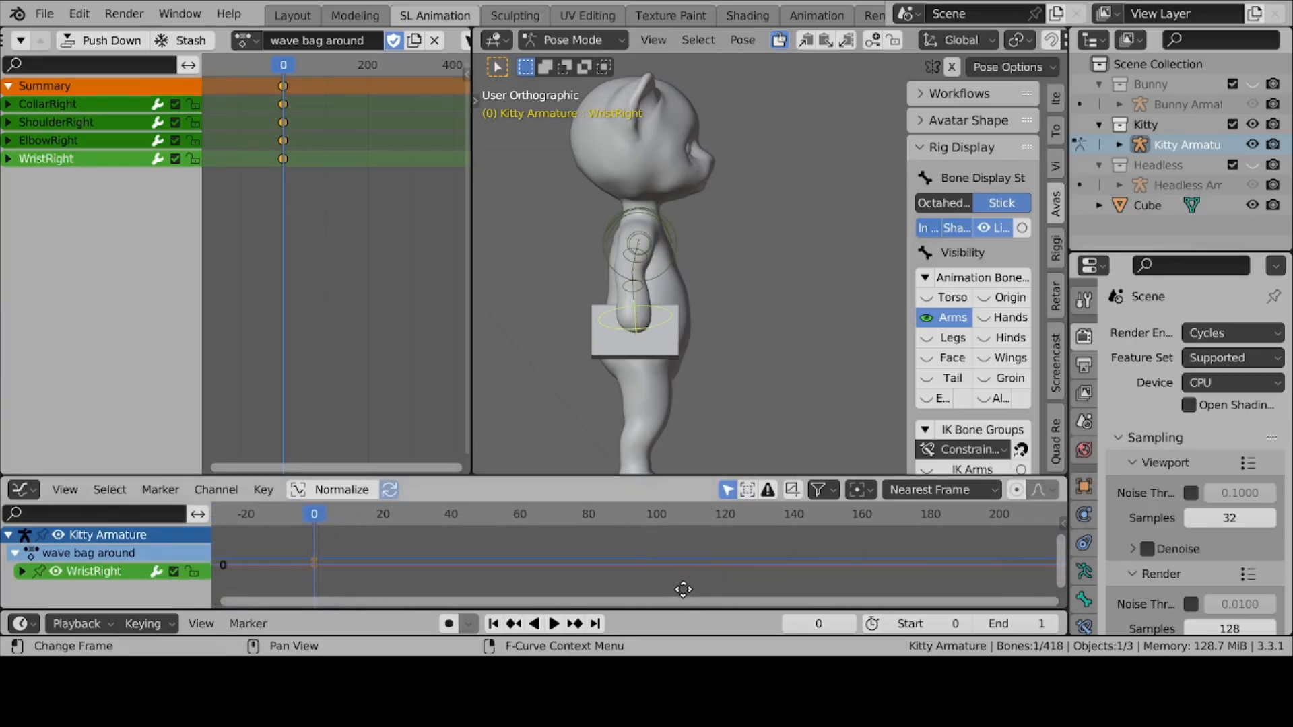
pyautogui.scroll(3, 322, 47)
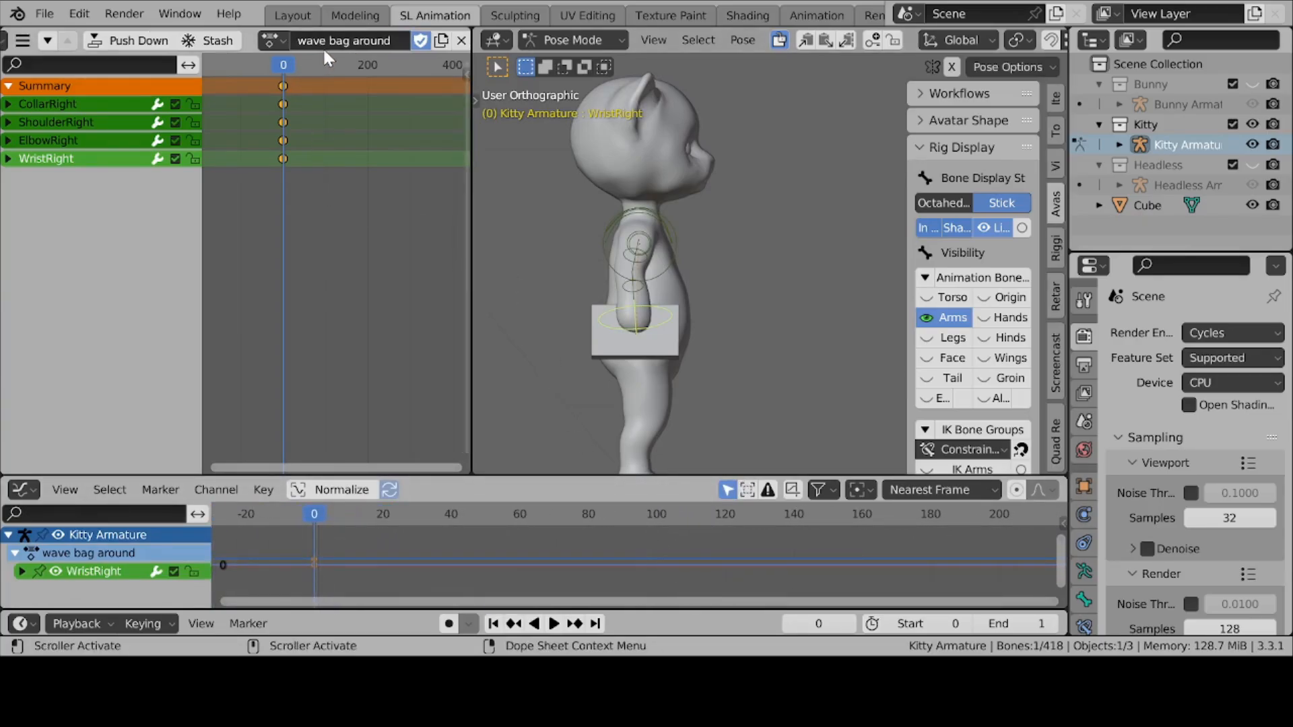
pyautogui.scroll(1, 317, 62)
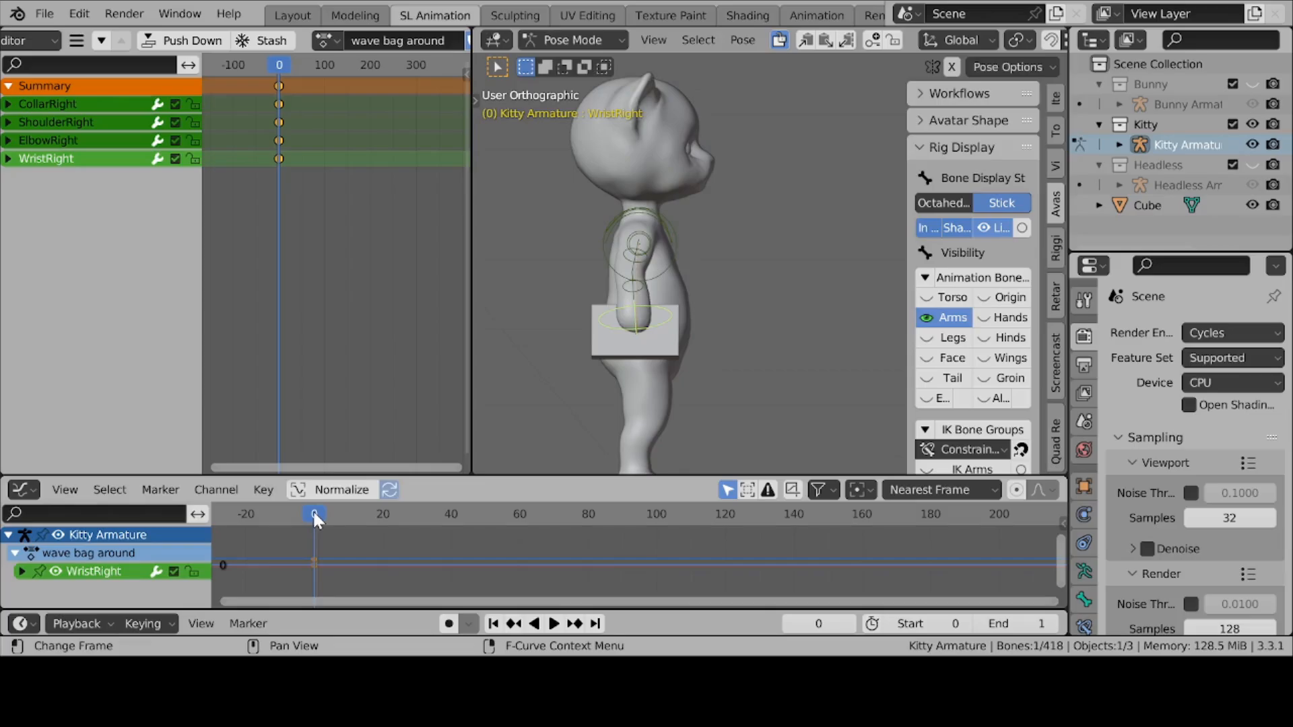
# Set the current frame of the wave bag around action to 20 and leave playback stopped.
pyautogui.press('space')
pyautogui.moveTo(314, 520); pyautogui.dragTo(383, 525)
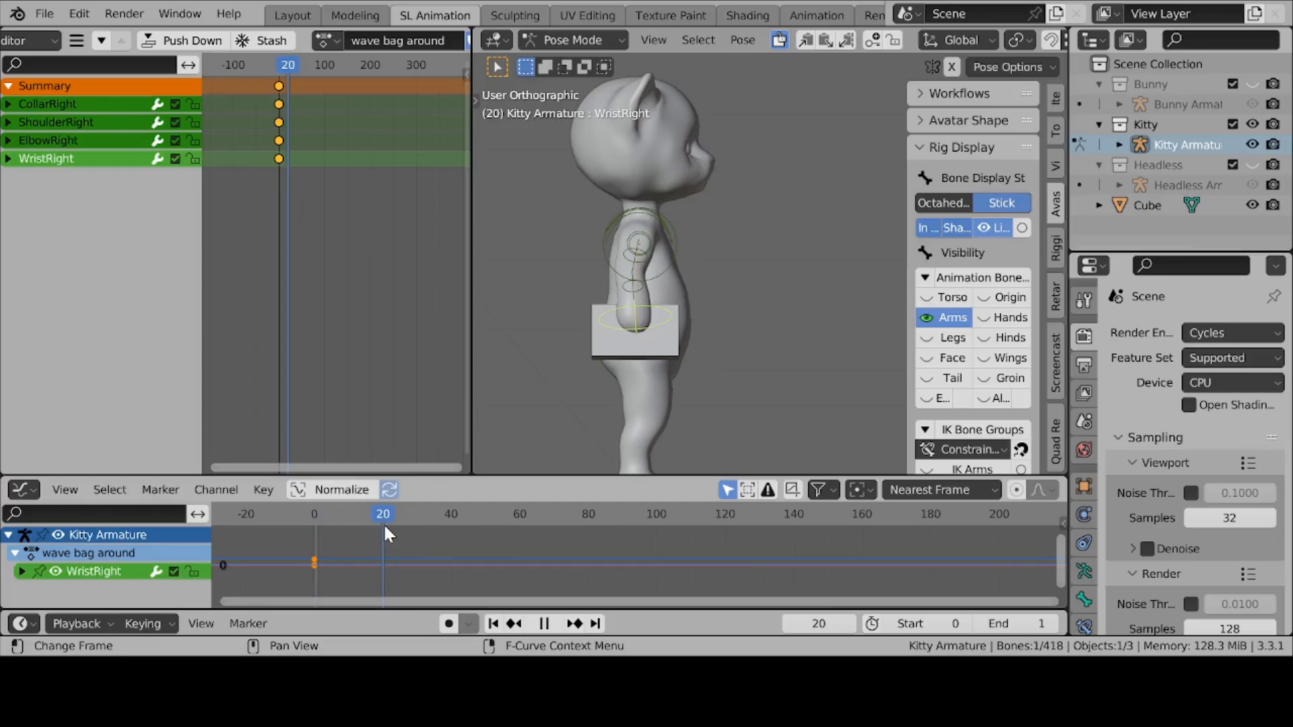
pyautogui.press('space')
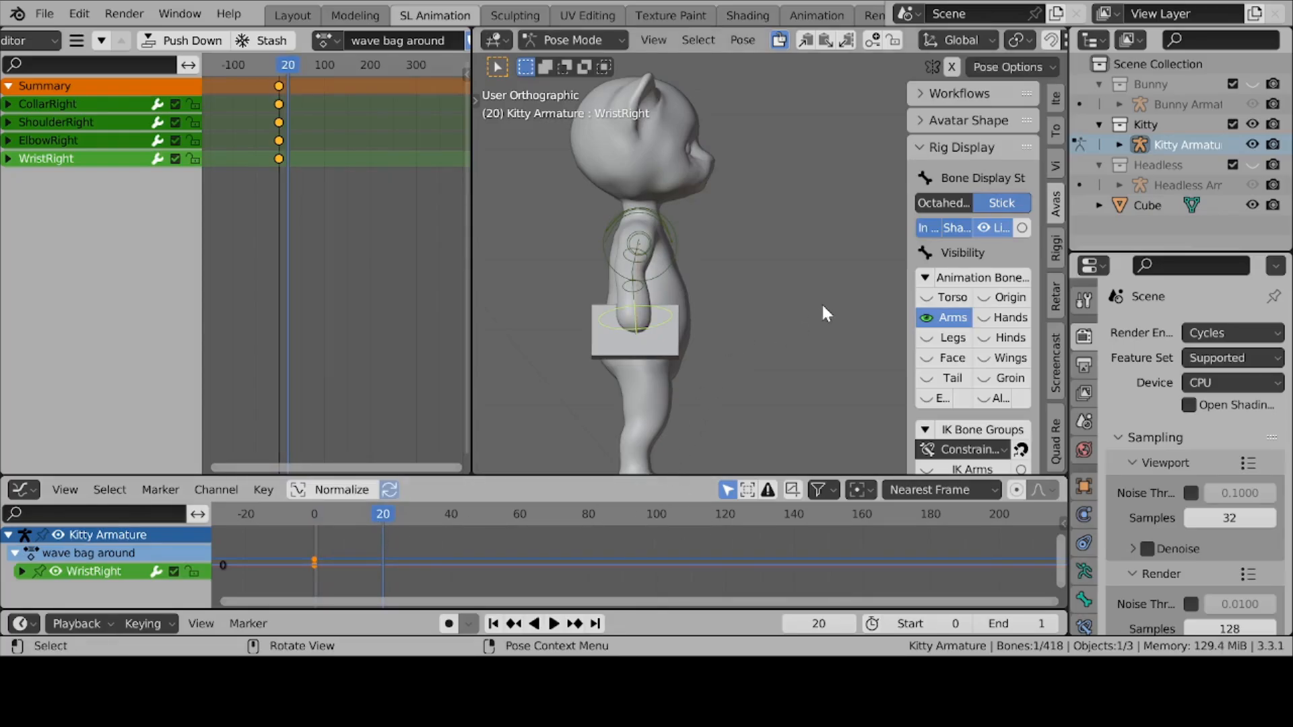
# Select the CollarRight bone and rotate it about -27.5° in left side view to swing the arm and bag forward.
pyautogui.keyDown('shift'); pyautogui.moveTo(802, 289); pyautogui.dragTo(816, 242, button='middle'); pyautogui.keyUp('shift')
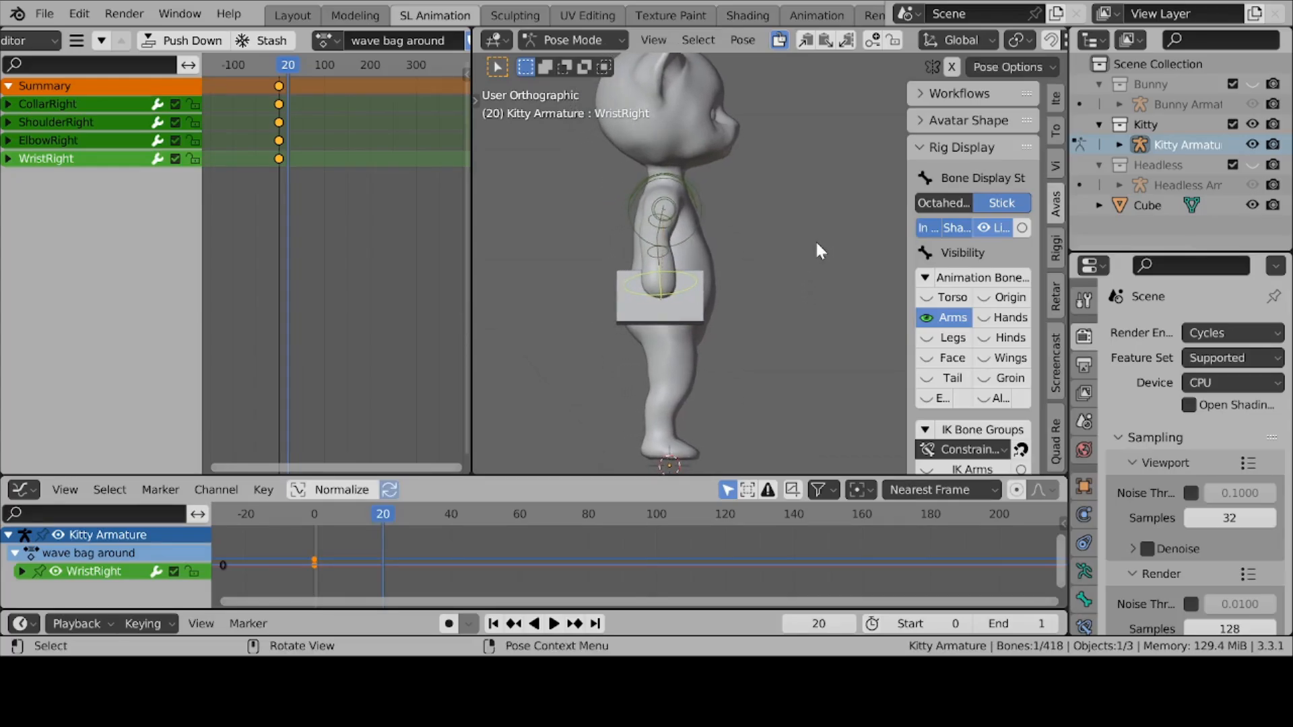
pyautogui.scroll(3, 784, 233)
pyautogui.keyDown('shift'); pyautogui.moveTo(740, 229); pyautogui.dragTo(858, 309, button='middle'); pyautogui.keyUp('shift')
pyautogui.click(737, 252)
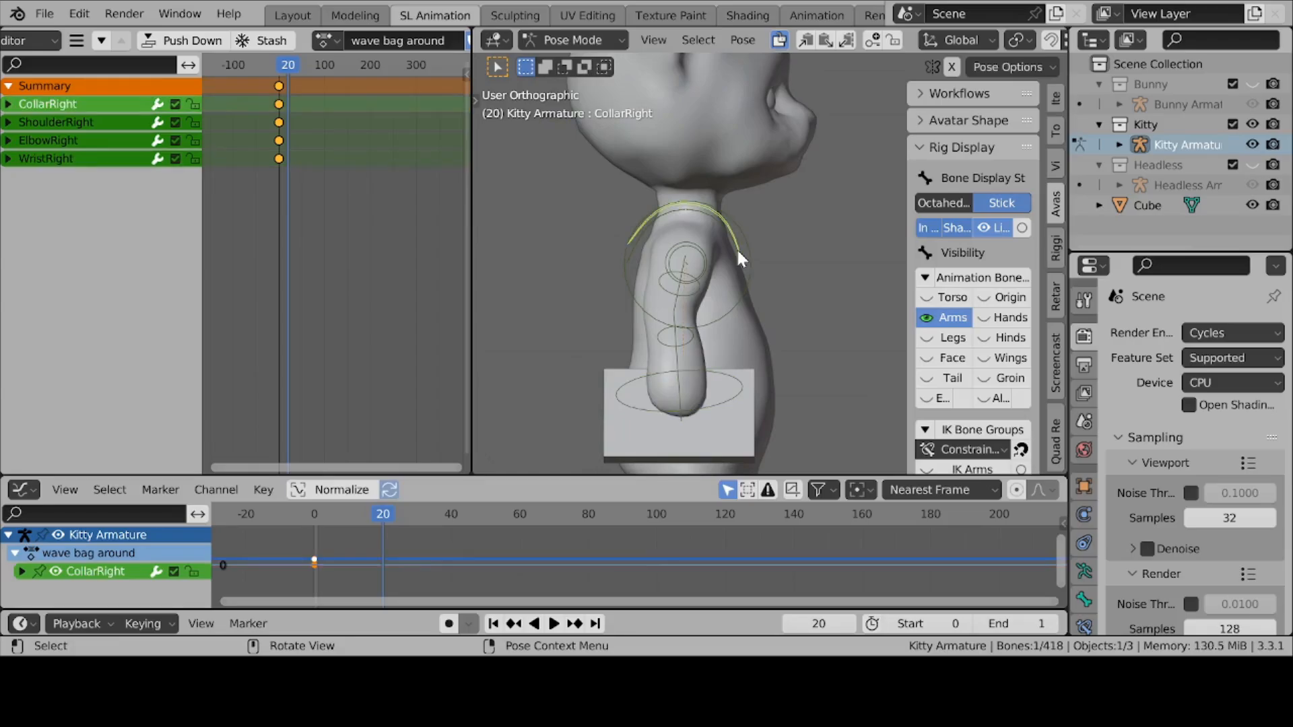
pyautogui.moveTo(764, 296); pyautogui.dragTo(800, 359, button='middle')
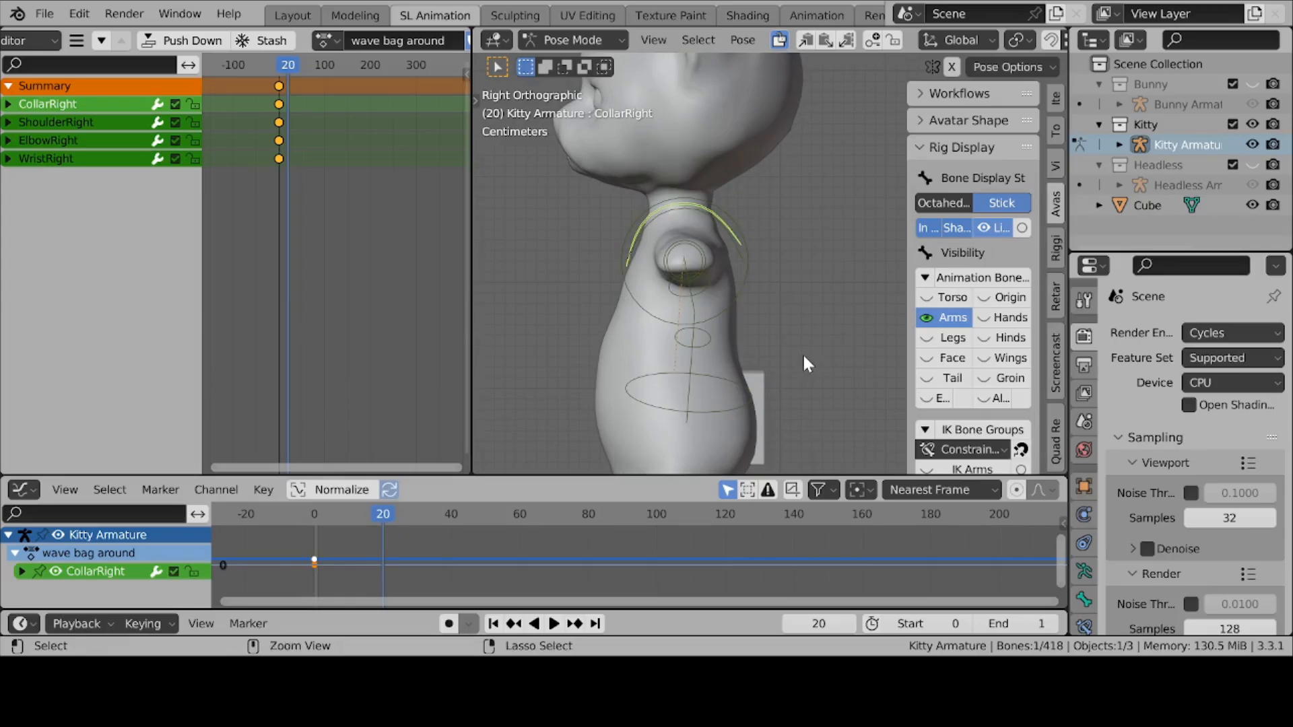
pyautogui.press('ctrl+KP_3')
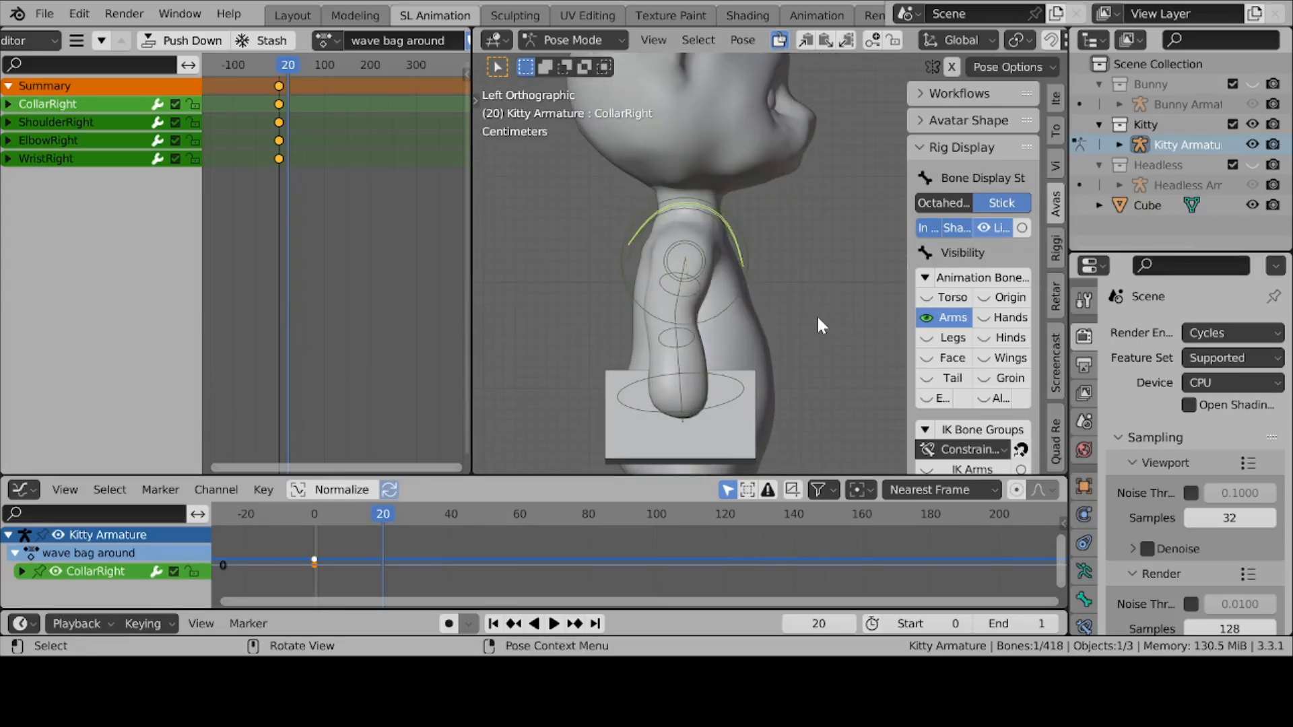
pyautogui.press('r')
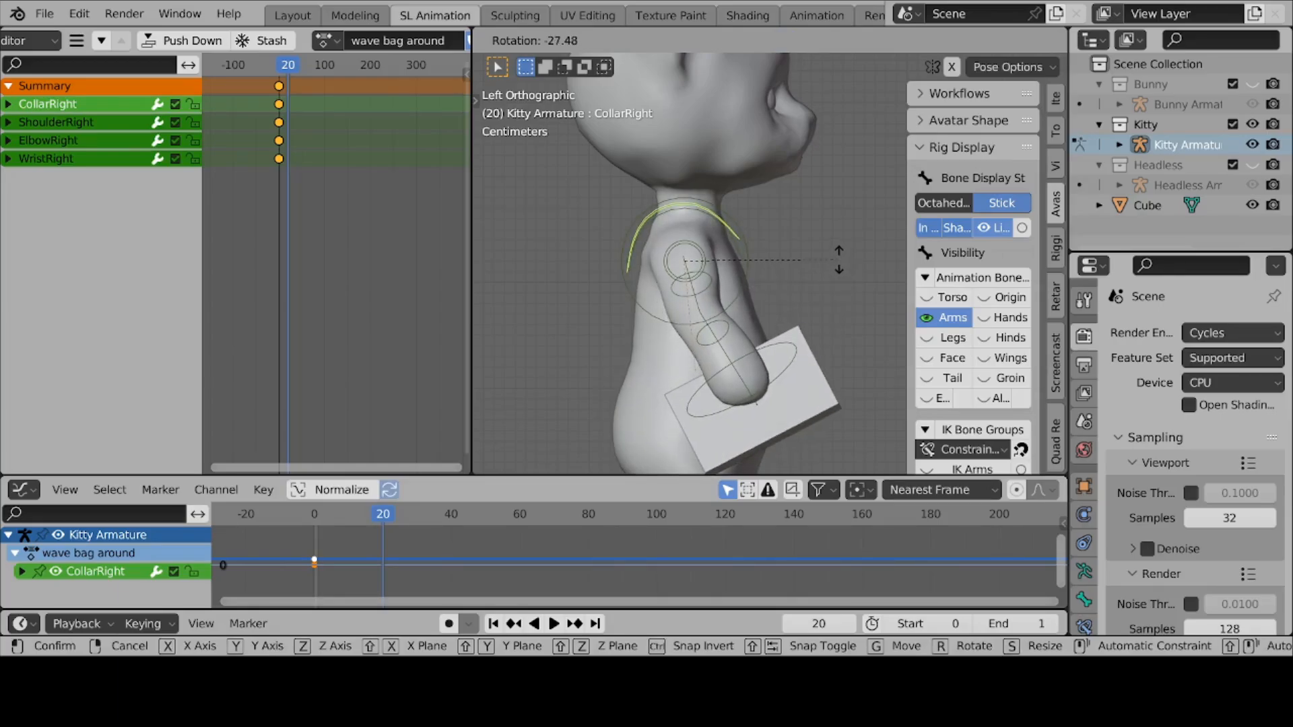
pyautogui.click(838, 260)
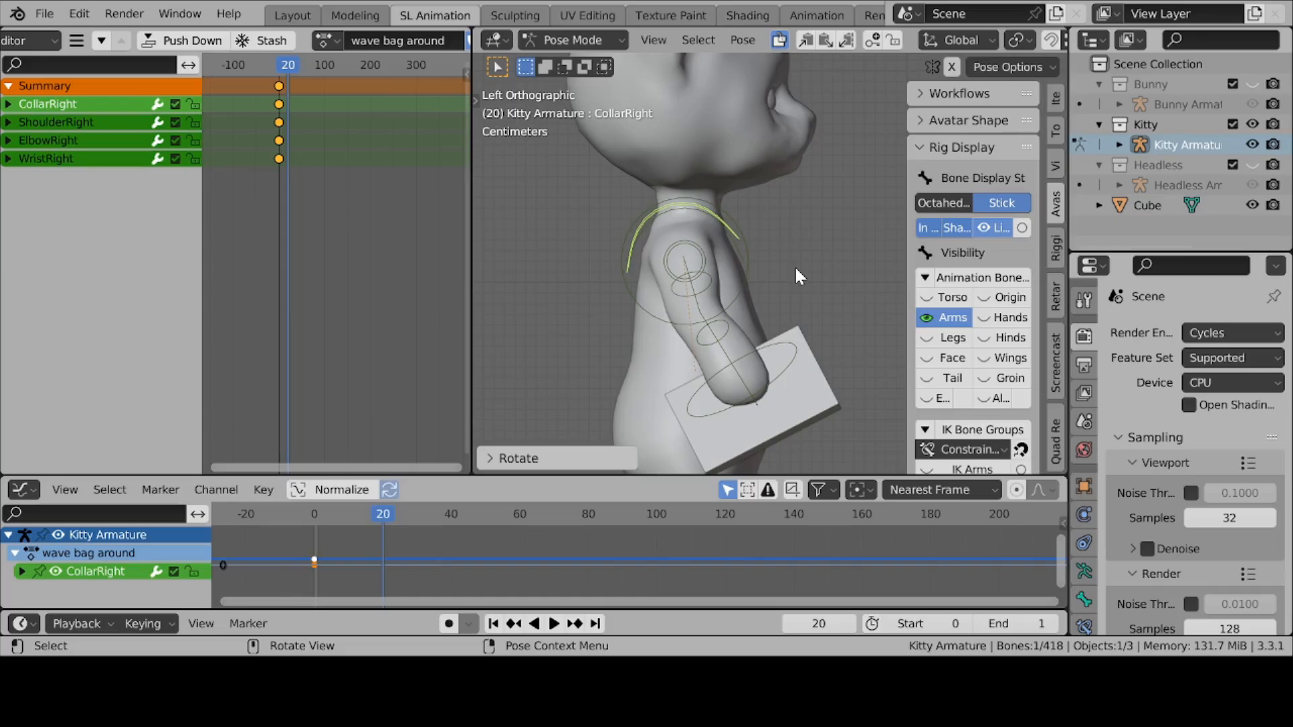
pyautogui.press('i')
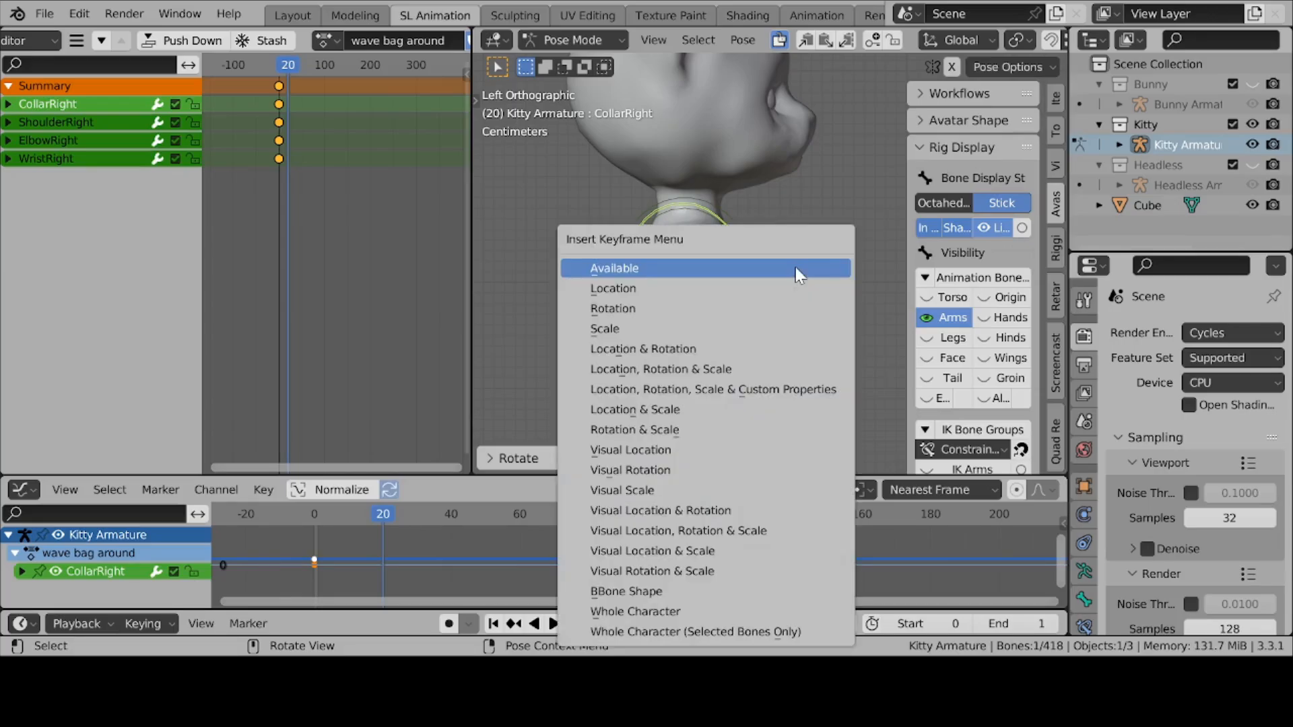
pyautogui.click(730, 310)
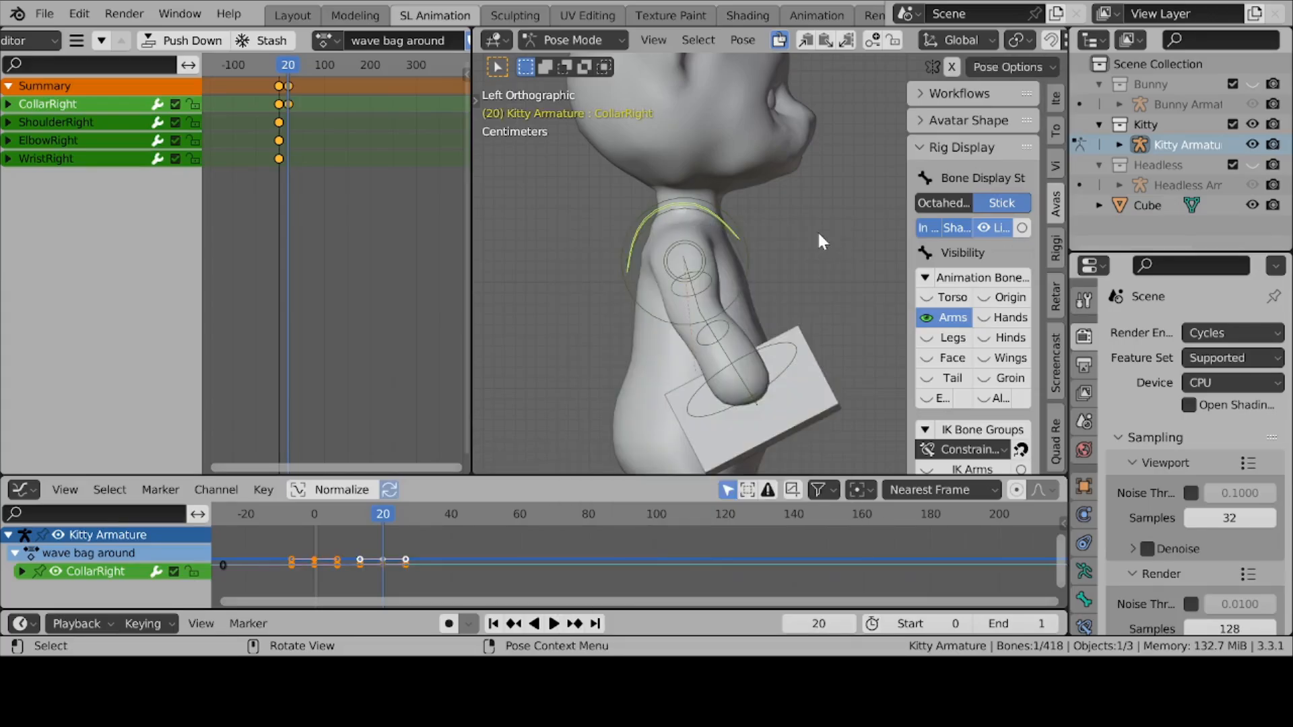
pyautogui.hotkey('ctrl', 'z')
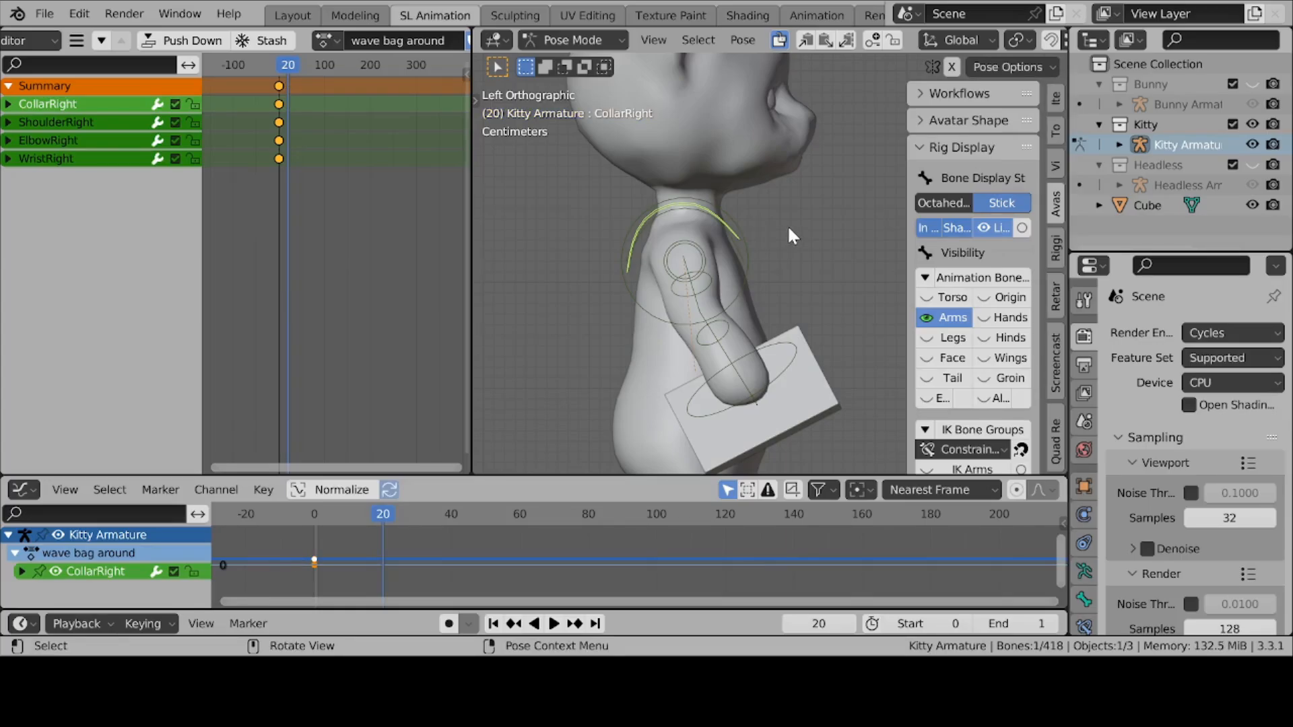
pyautogui.press('i')
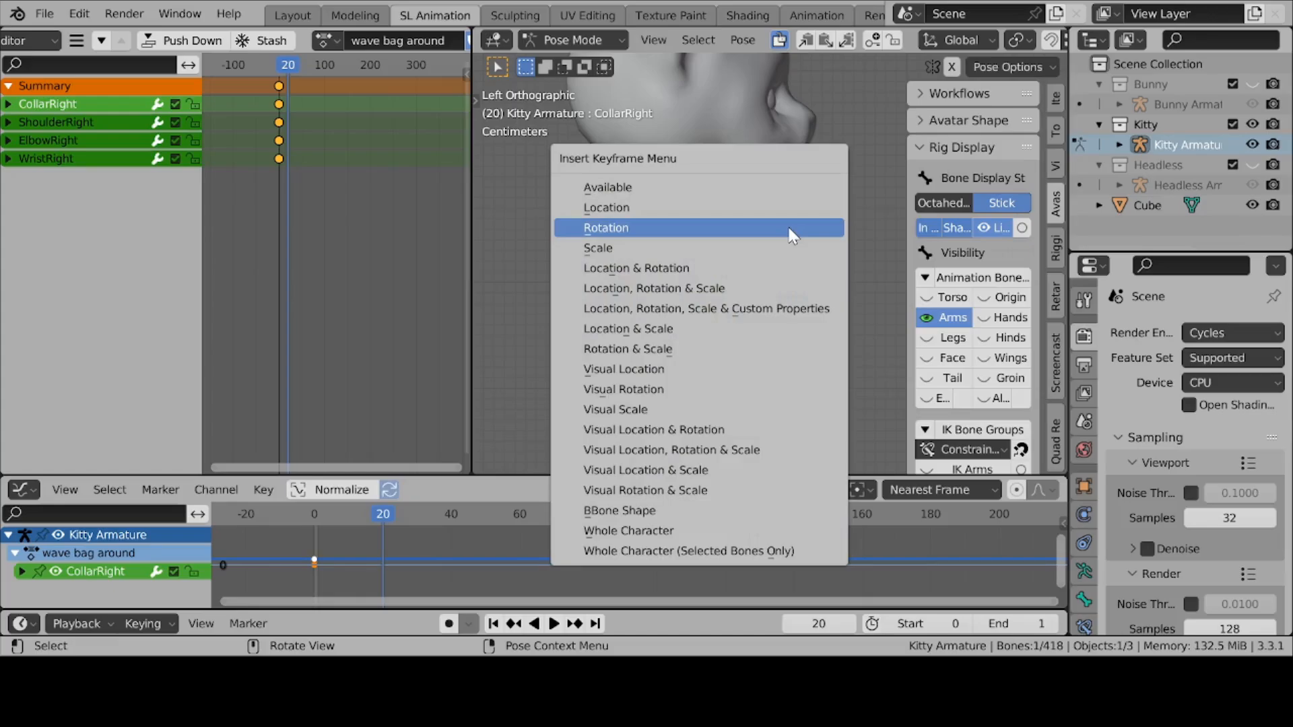
pyautogui.click(746, 187)
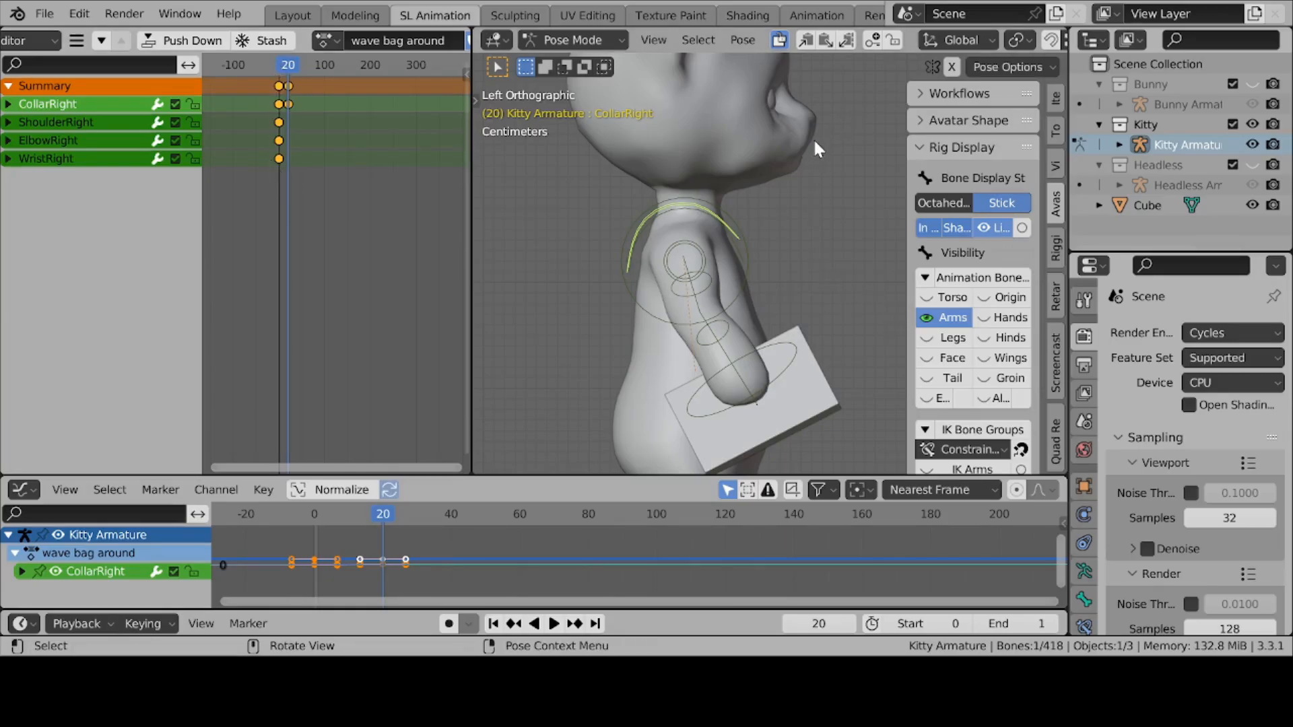
pyautogui.hotkey('ctrl', 'z')
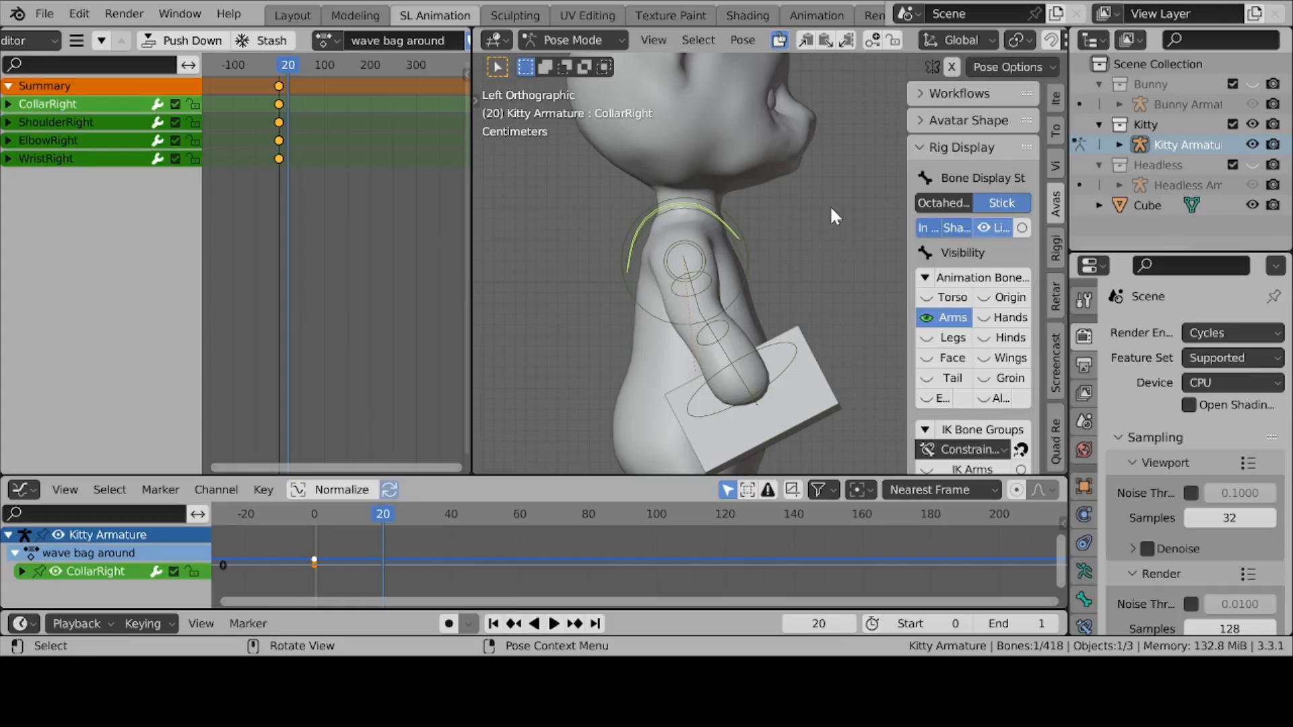
# Deselect all bones and key the changed pose at frame 20 with Smart key Insertion.
pyautogui.click(536, 217)
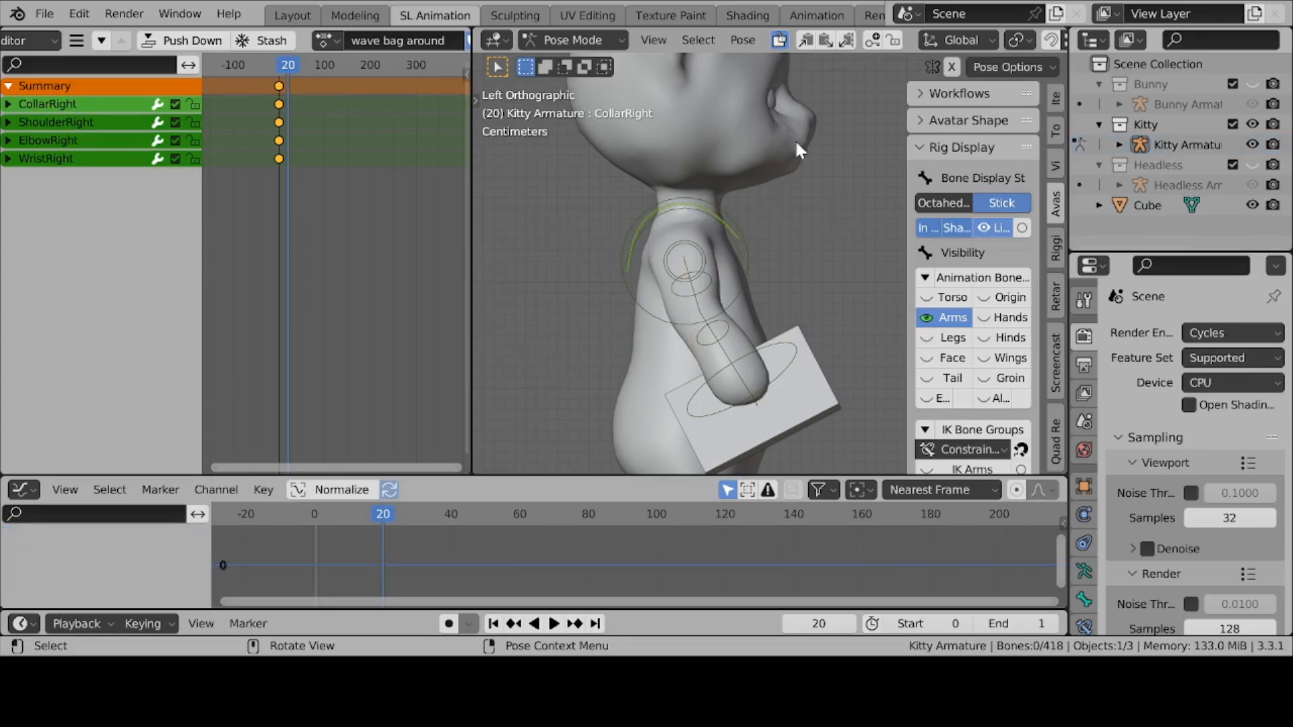
pyautogui.click(872, 41)
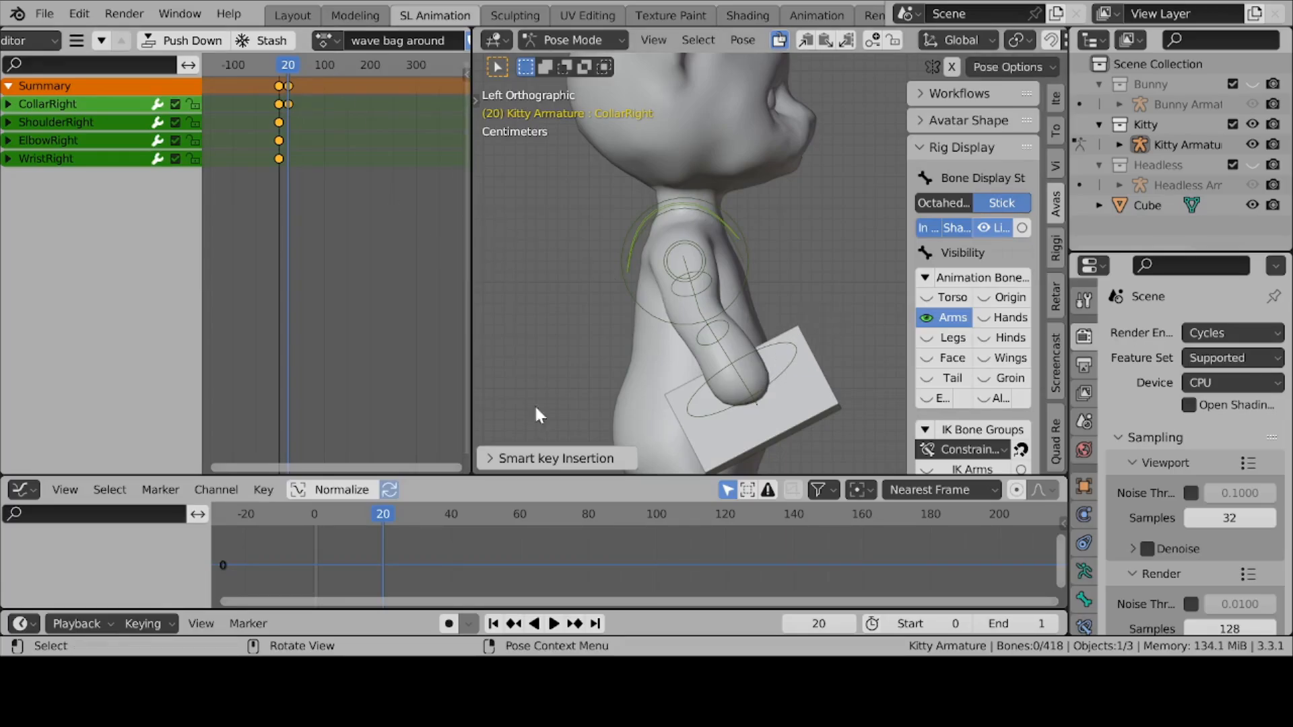
# At frame 40, move the WristRight bone backward in left side view and key the changed bones with Smart key Insertion.
pyautogui.moveTo(382, 510); pyautogui.dragTo(451, 511)
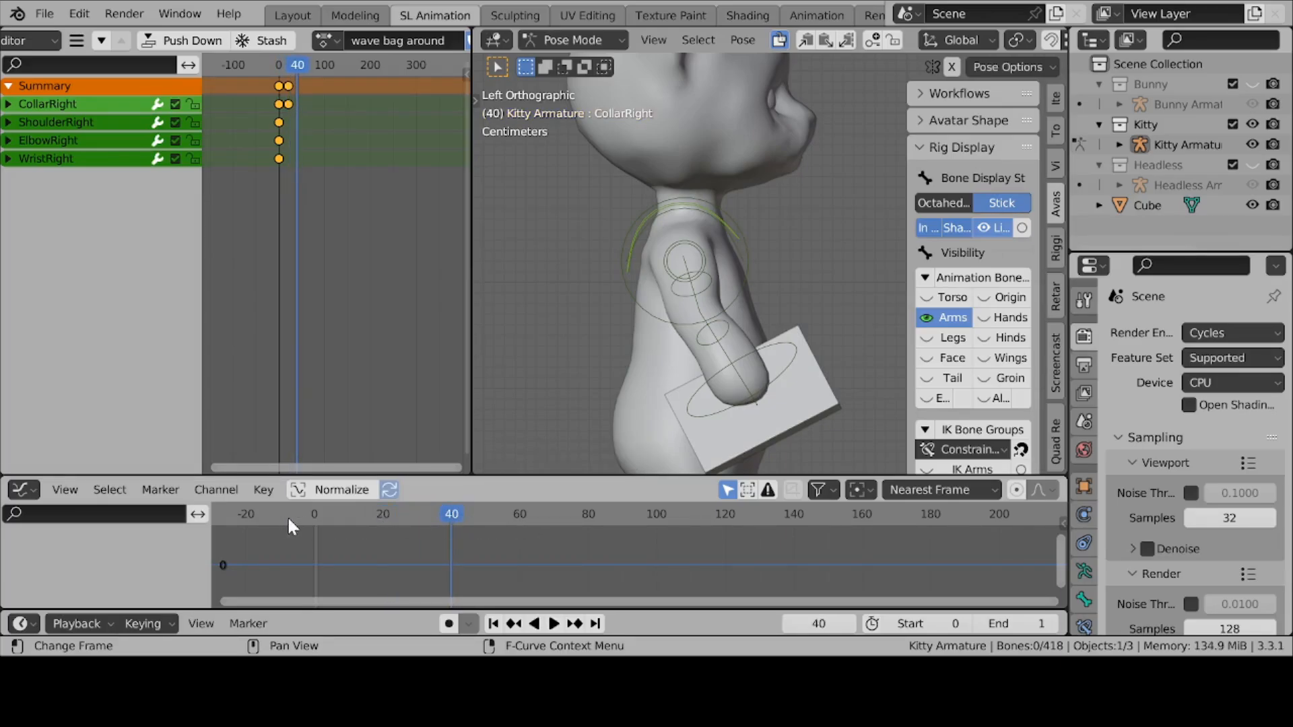
pyautogui.click(707, 410)
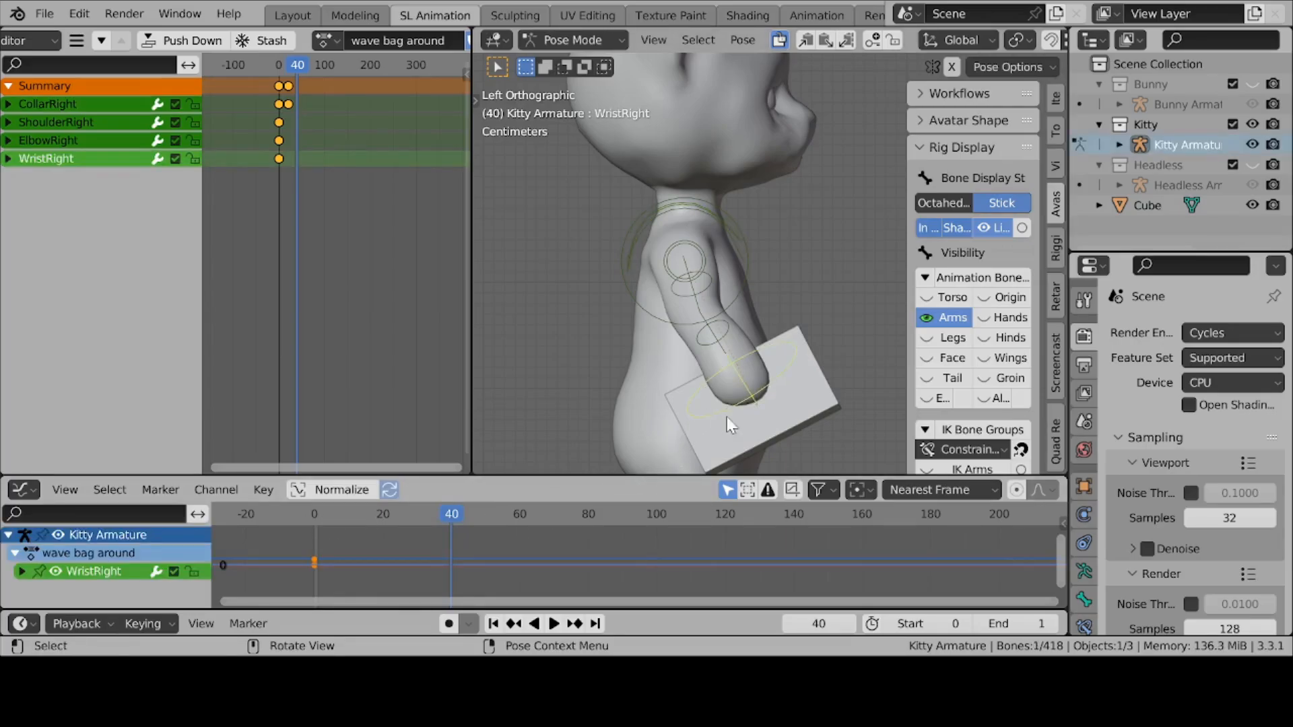
pyautogui.press('g')
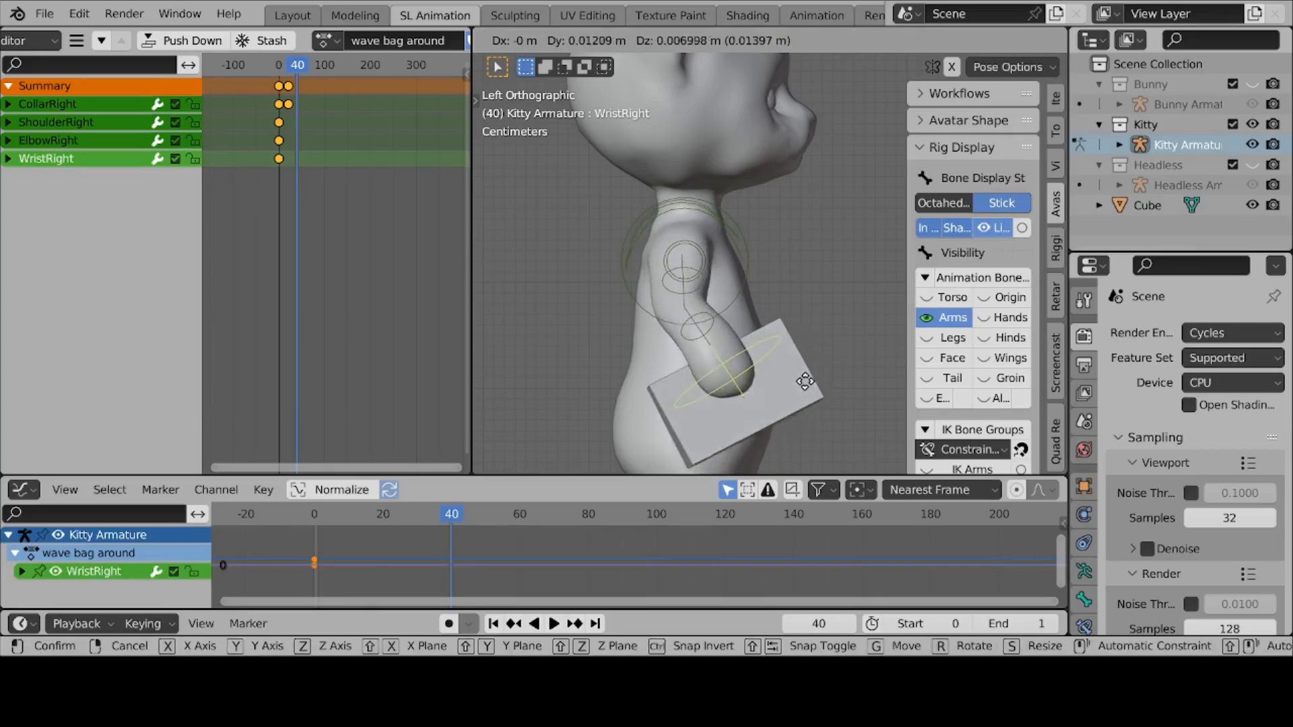
pyautogui.click(775, 390)
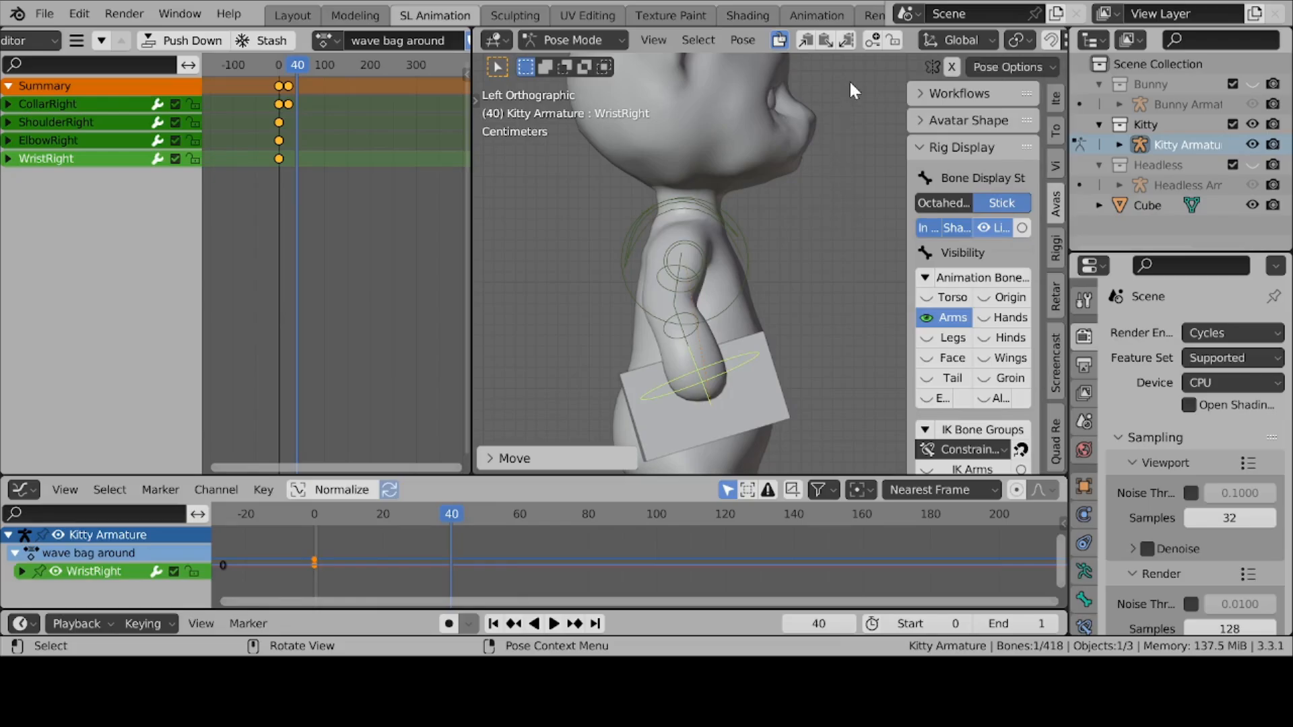
pyautogui.click(875, 39)
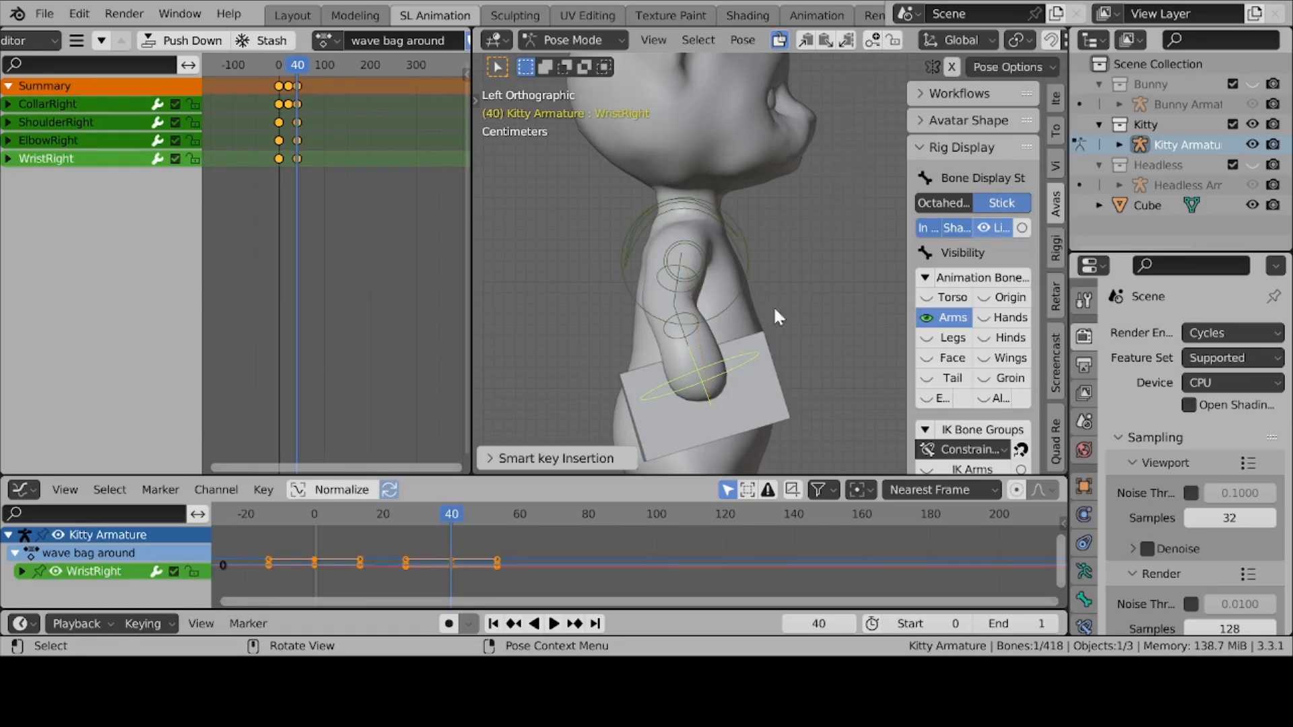
# Return to frame 0 and set the playback range's end frame to 100.
pyautogui.moveTo(838, 362)
pyautogui.mouseDown(button='middle')
pyautogui.moveTo(631, 373)
pyautogui.moveTo(781, 397)
pyautogui.moveTo(831, 375)
pyautogui.mouseUp(button='middle')
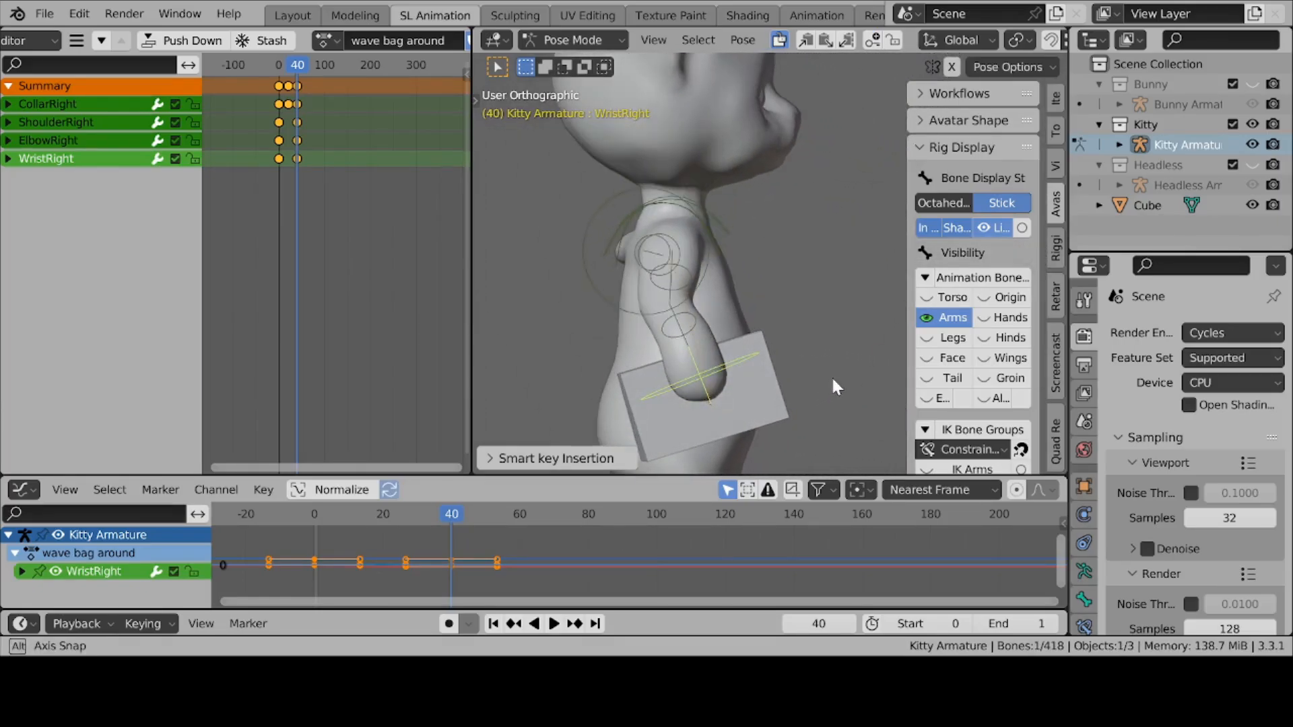
pyautogui.moveTo(297, 58); pyautogui.dragTo(279, 60)
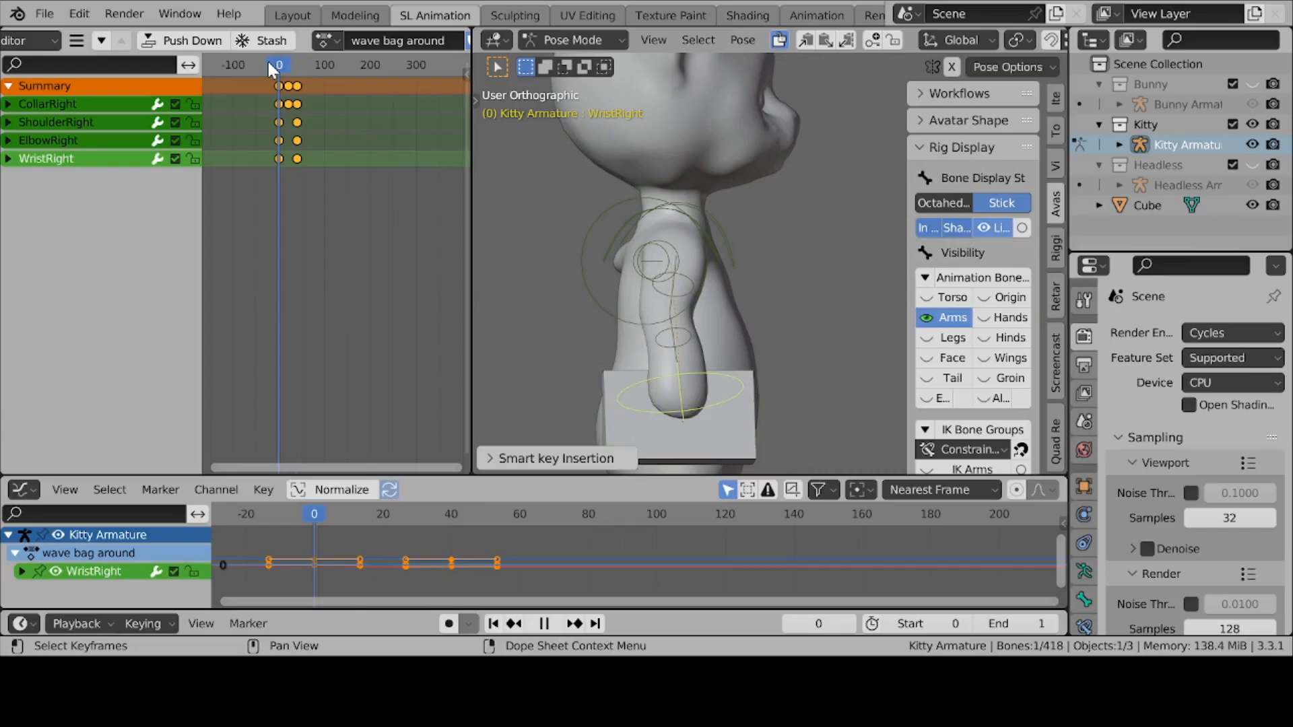
pyautogui.click(553, 623)
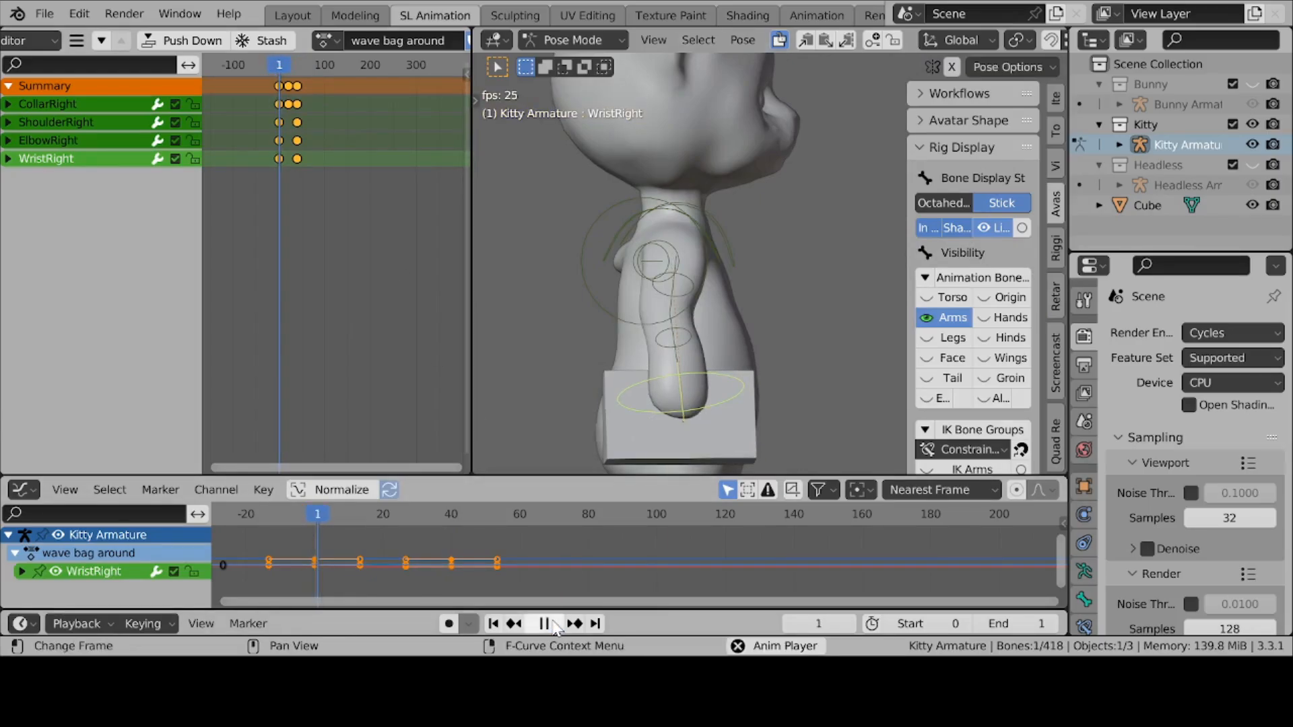
pyautogui.click(554, 623)
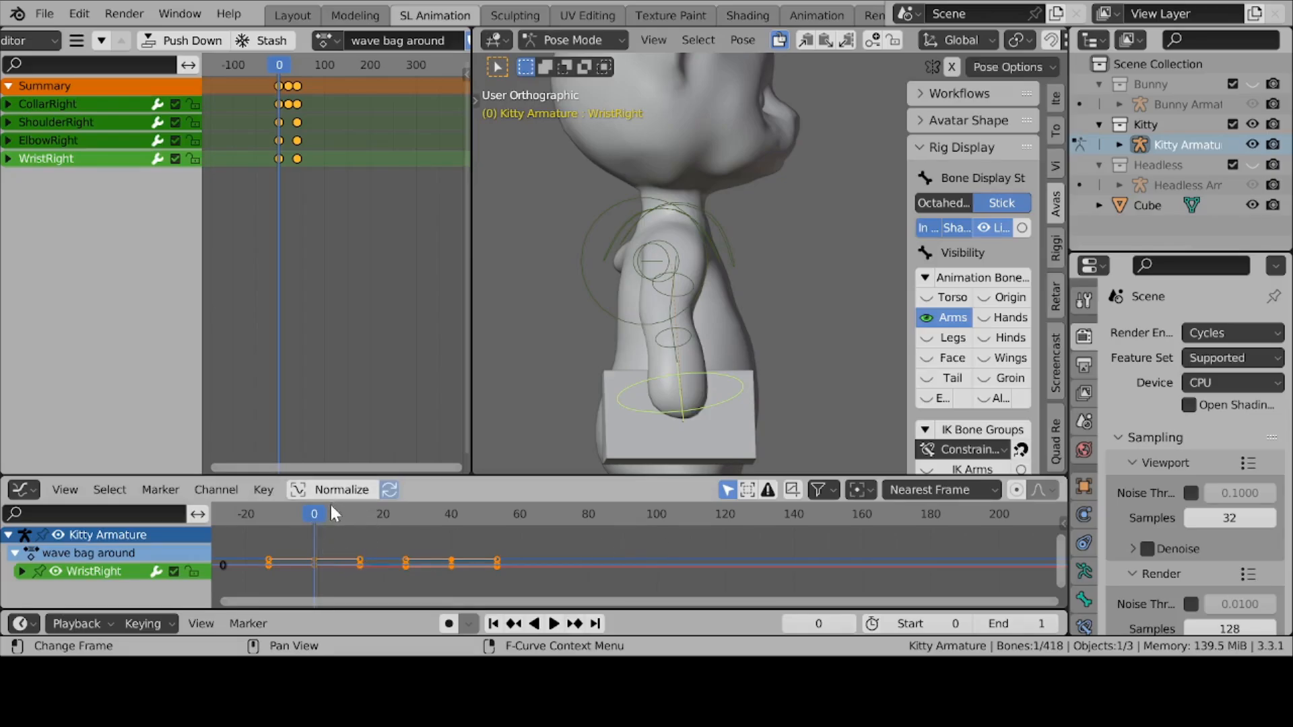
pyautogui.click(1006, 626)
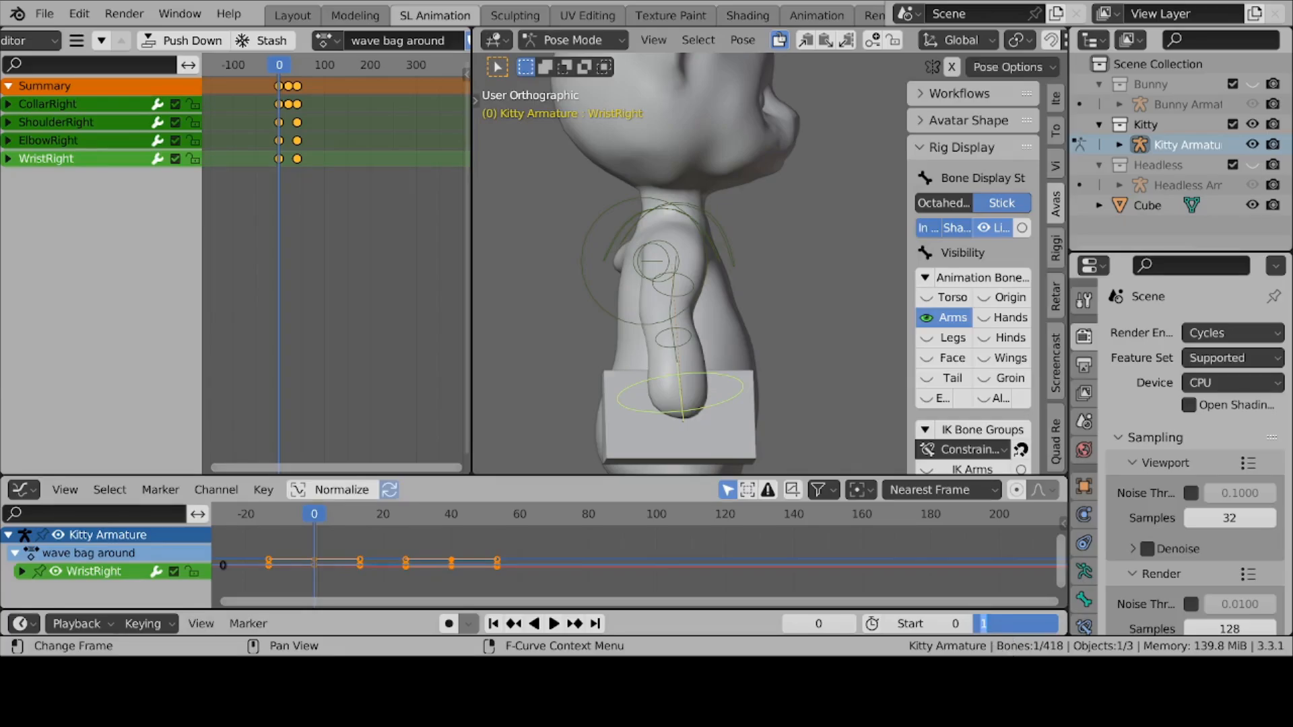
pyautogui.write('00')
pyautogui.press('Return')
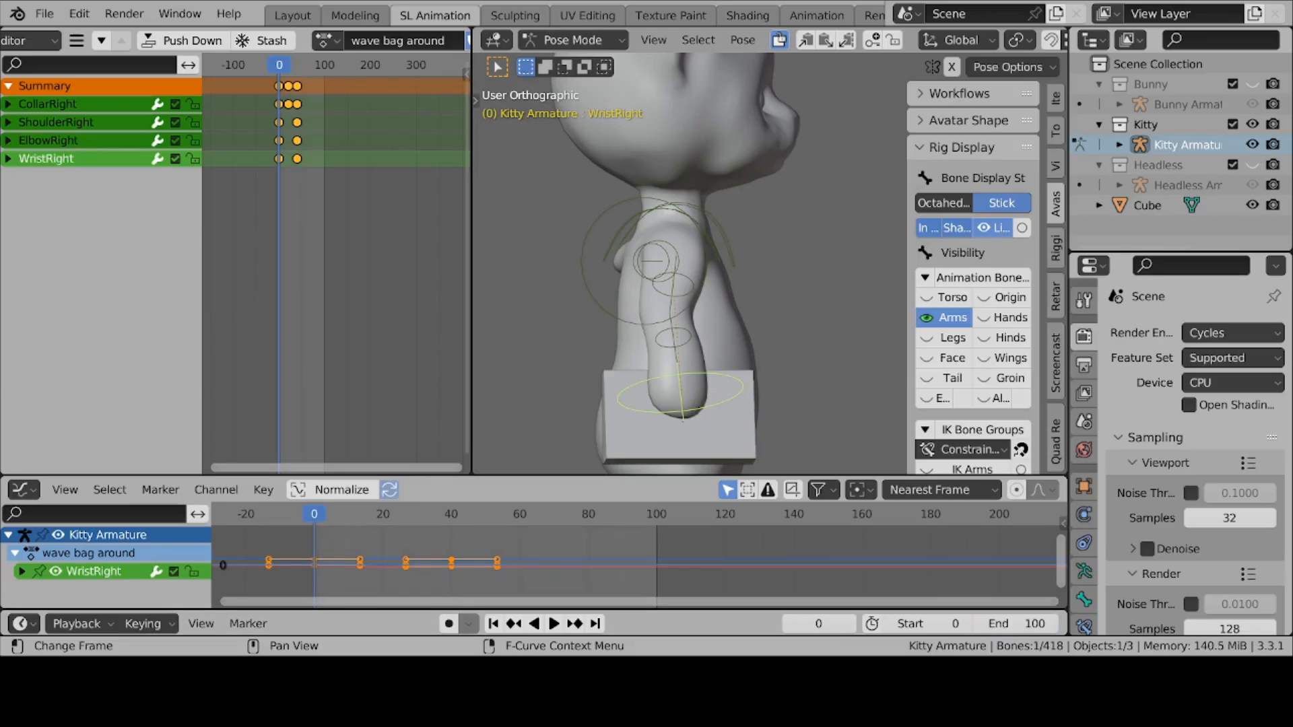
# Play the wave bag around action, check the arm and bag motion from the front of the whole avatar, and stop playback.
pyautogui.click(554, 625)
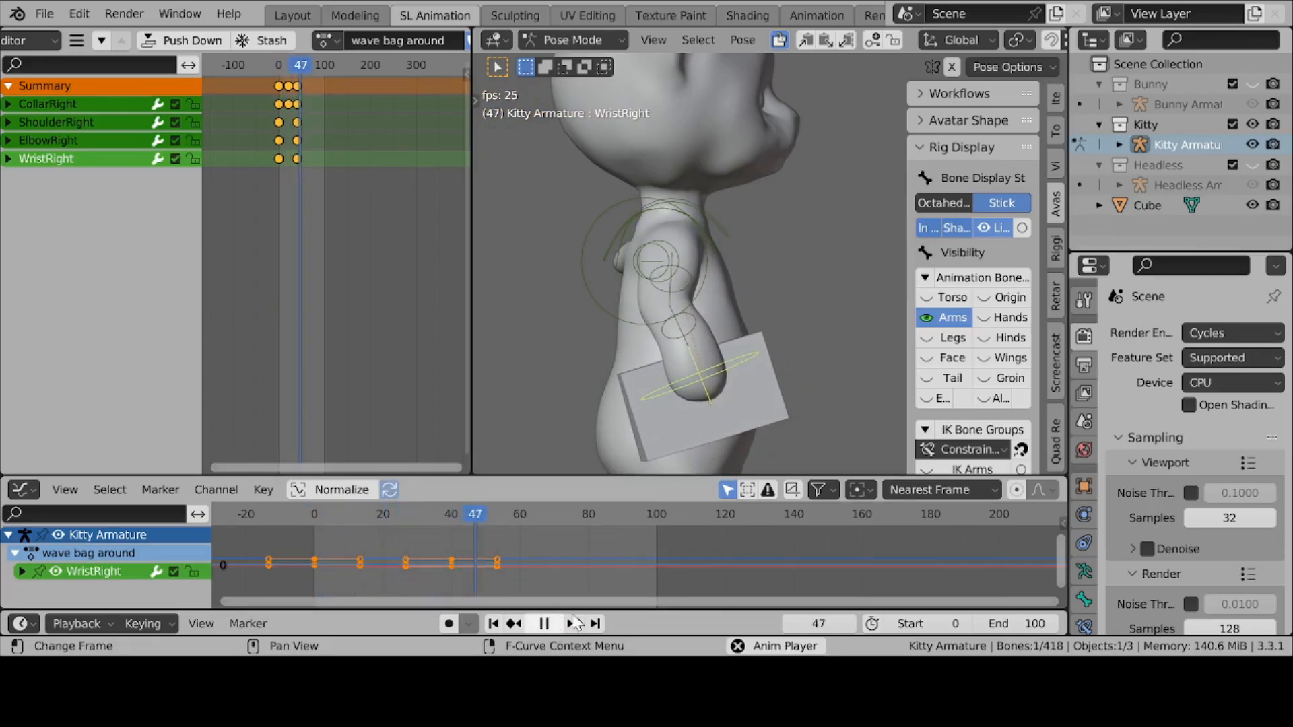
pyautogui.moveTo(766, 352); pyautogui.dragTo(536, 384, button='middle')
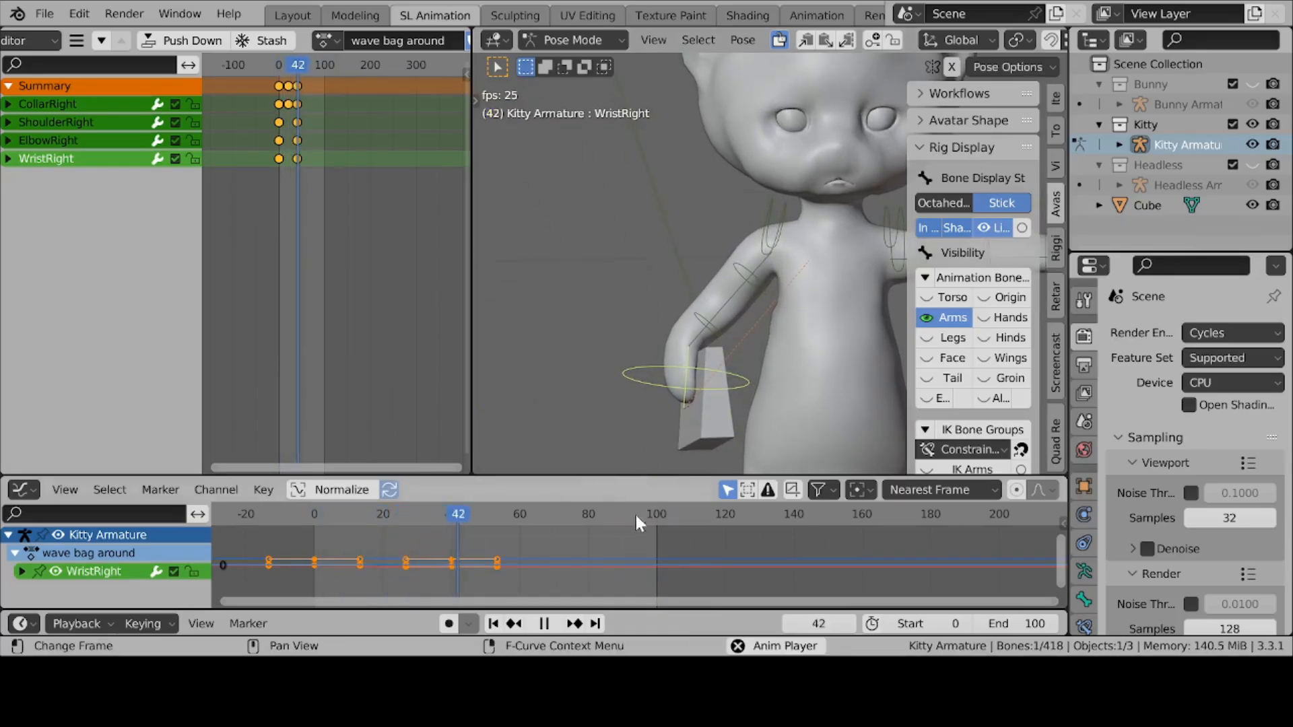
pyautogui.scroll(-3, 606, 307)
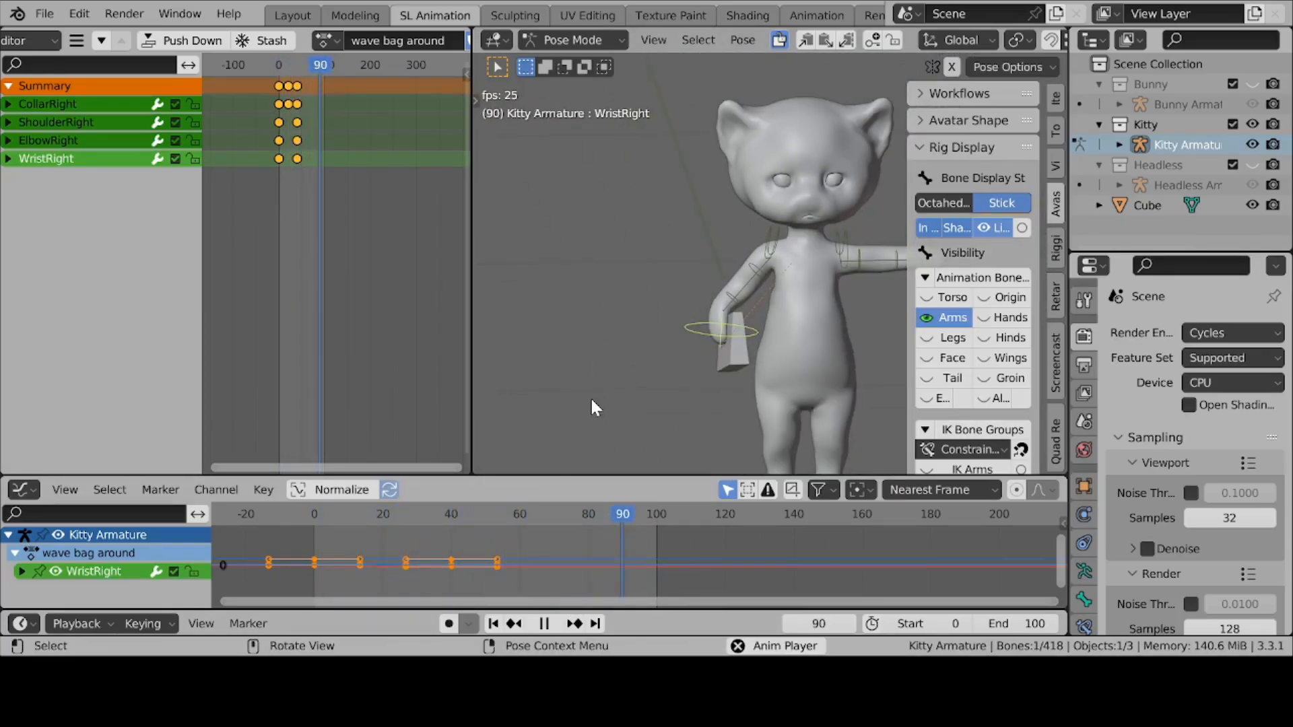
pyautogui.click(544, 624)
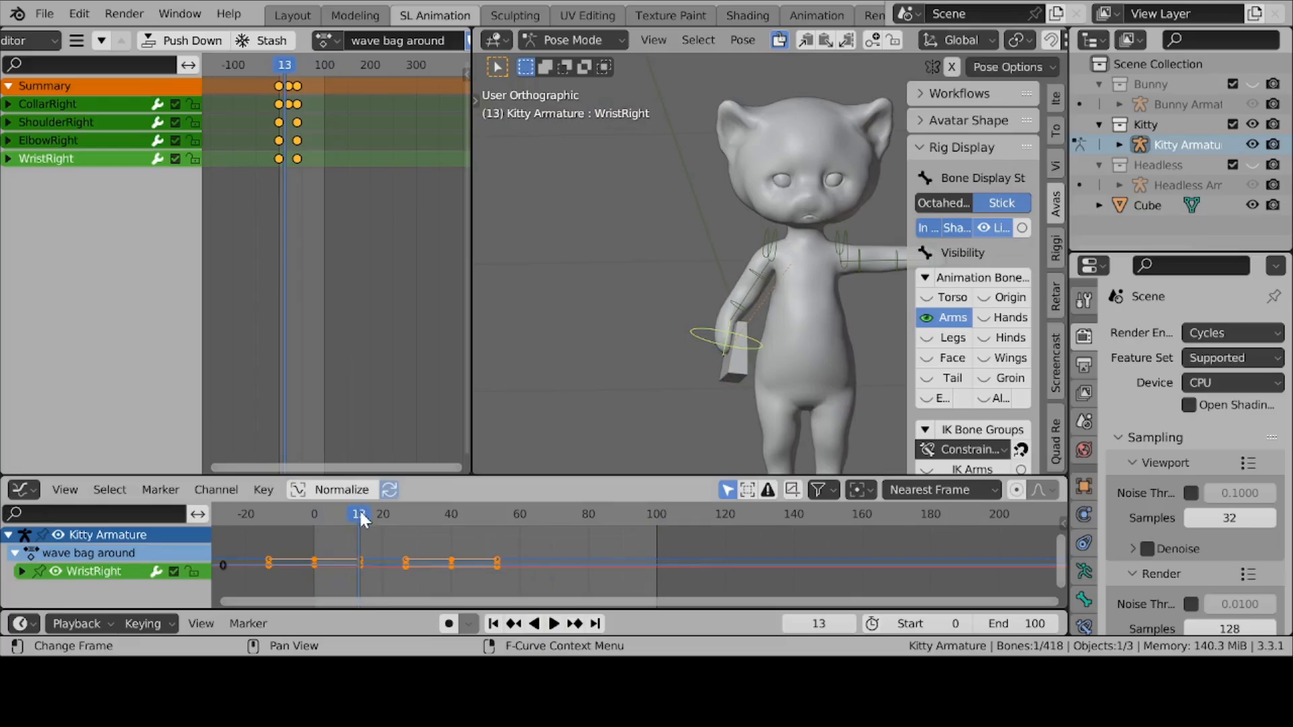
# At frame 60, rotate the WristRight bone about 30° outward in front view and move it about 0.037 m up and away from the body.
pyautogui.press('space')
pyautogui.moveTo(358, 514); pyautogui.dragTo(518, 523)
pyautogui.press('space')
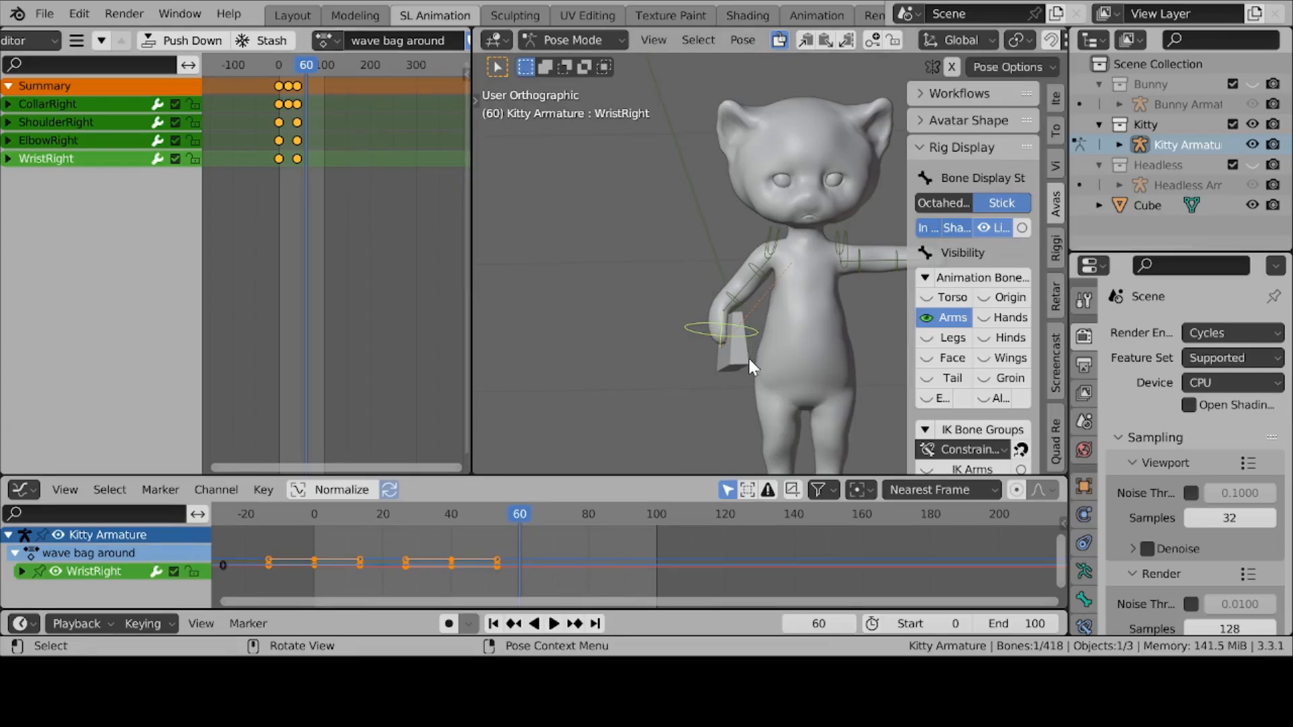
pyautogui.press('KP_1')
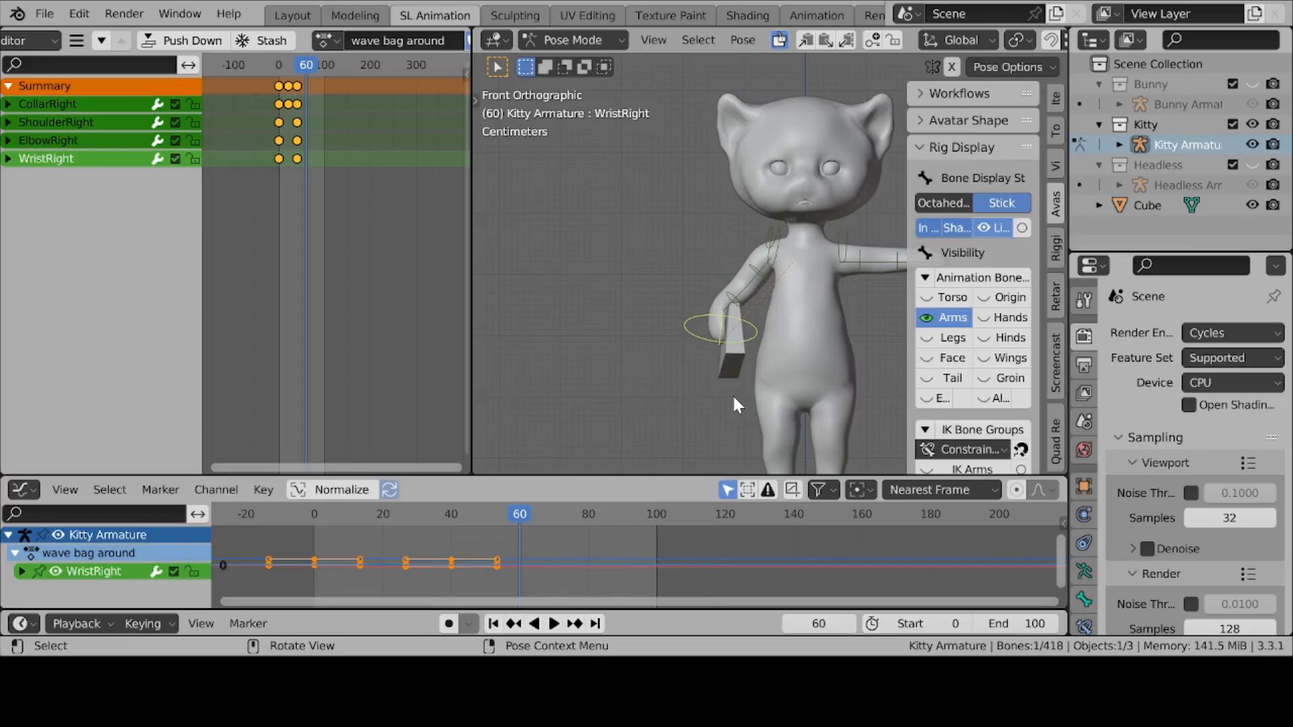
pyautogui.press('r')
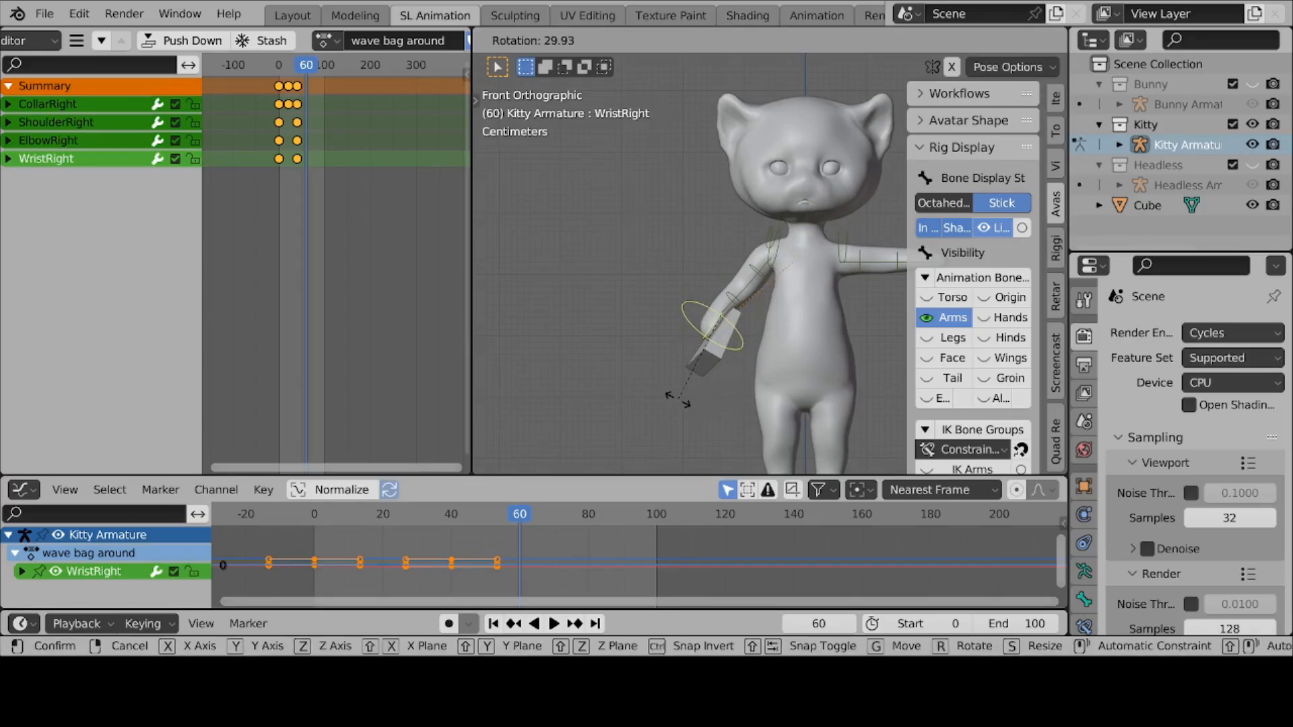
pyautogui.click(714, 387)
pyautogui.scroll(1, 789, 304)
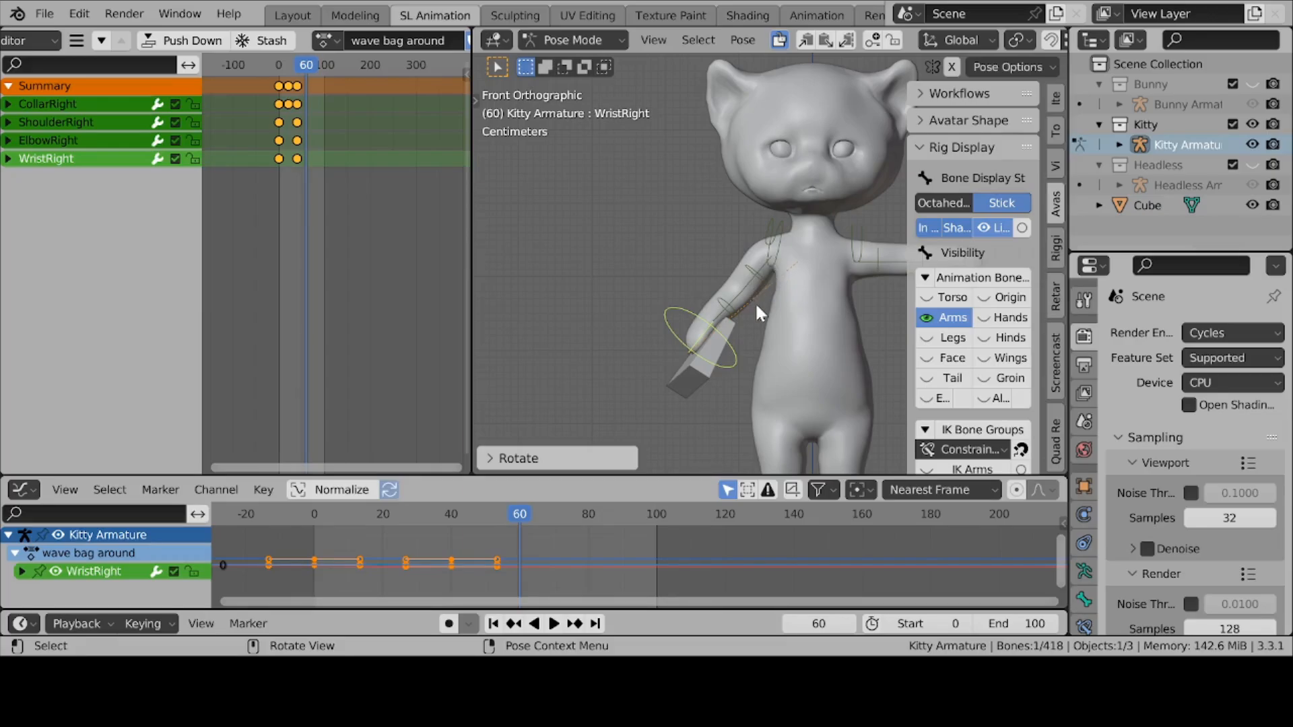
pyautogui.press('g')
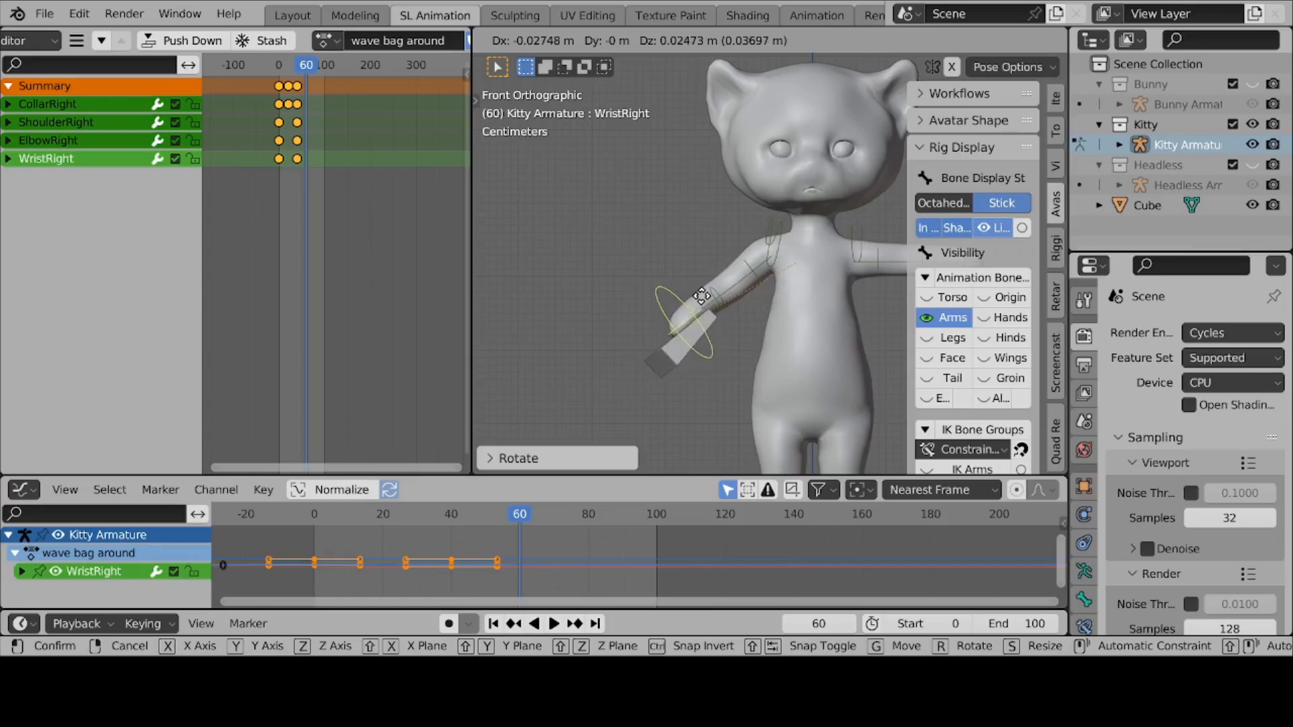
pyautogui.click(739, 297)
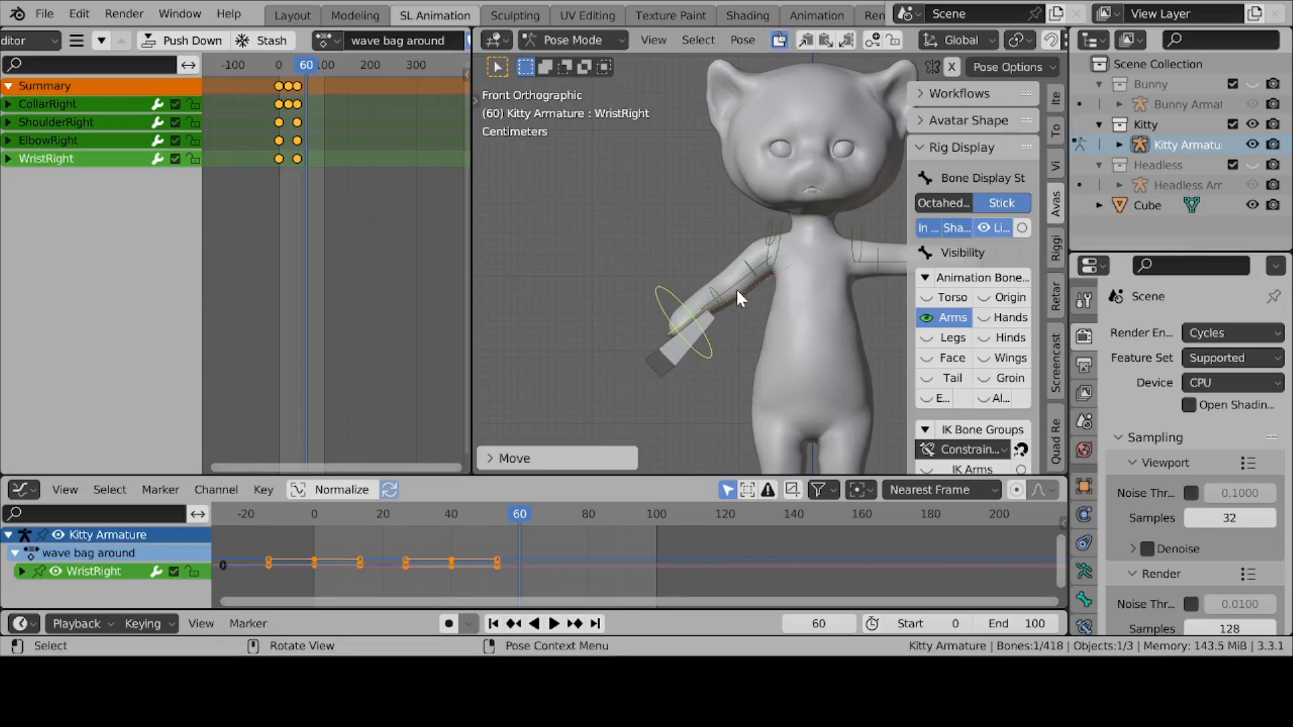
# Rotate the CollarRight bone about -9° in front view and key the changed pose at frame 60 with Smart key Insertion.
pyautogui.click(773, 271)
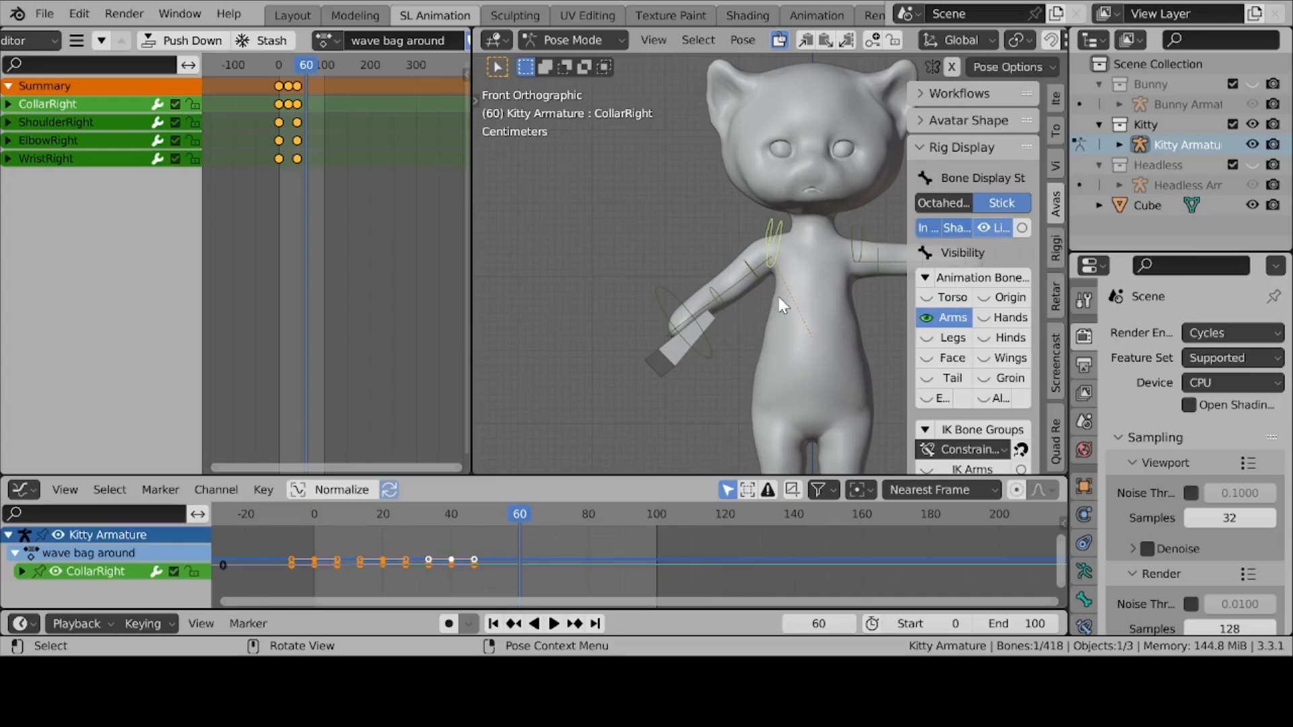
pyautogui.press('r')
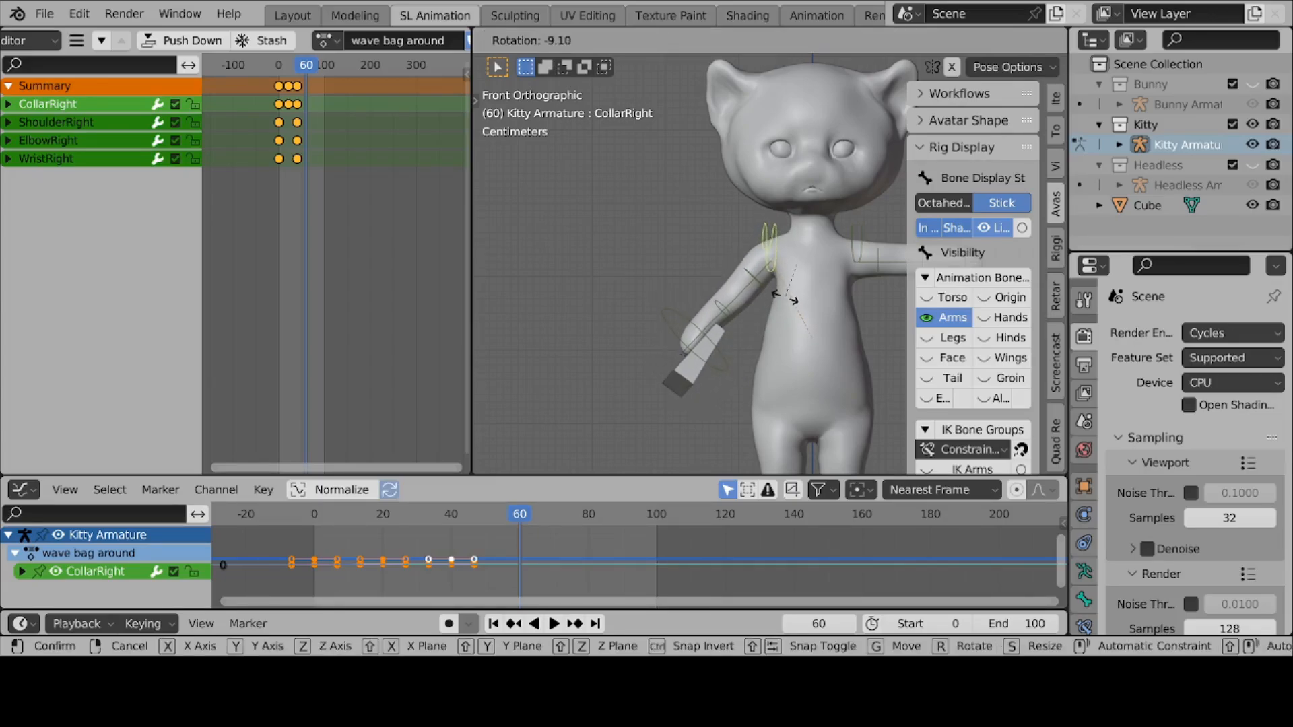
pyautogui.click(786, 297)
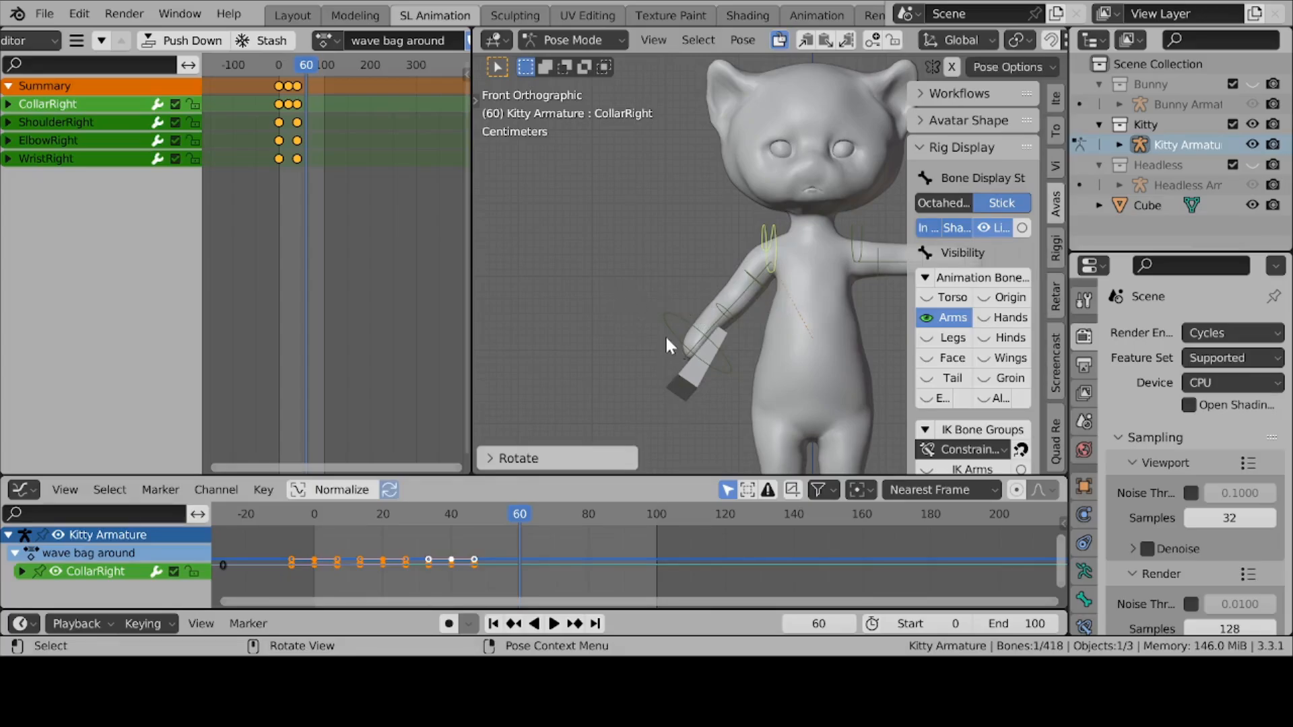
pyautogui.click(873, 41)
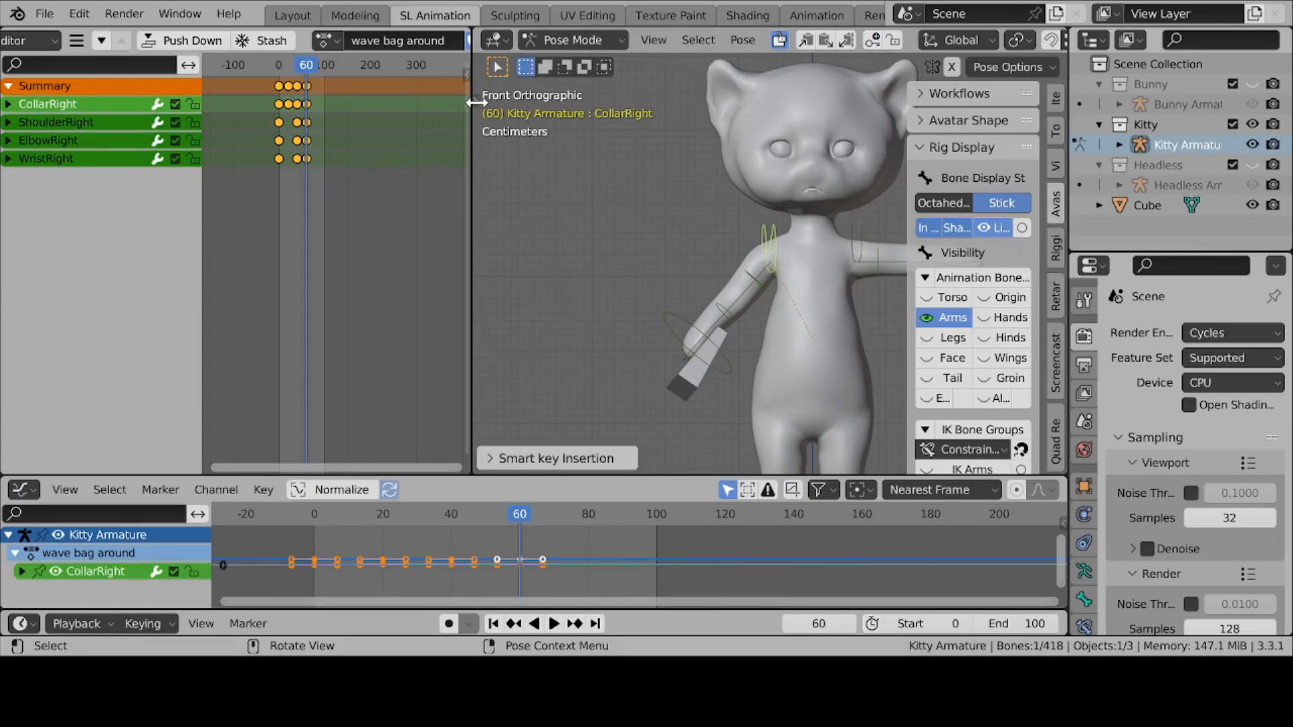
# Rotate the CollarRight bone slightly further outward in front view at frame 60 with the Rotate tool.
pyautogui.press('t')
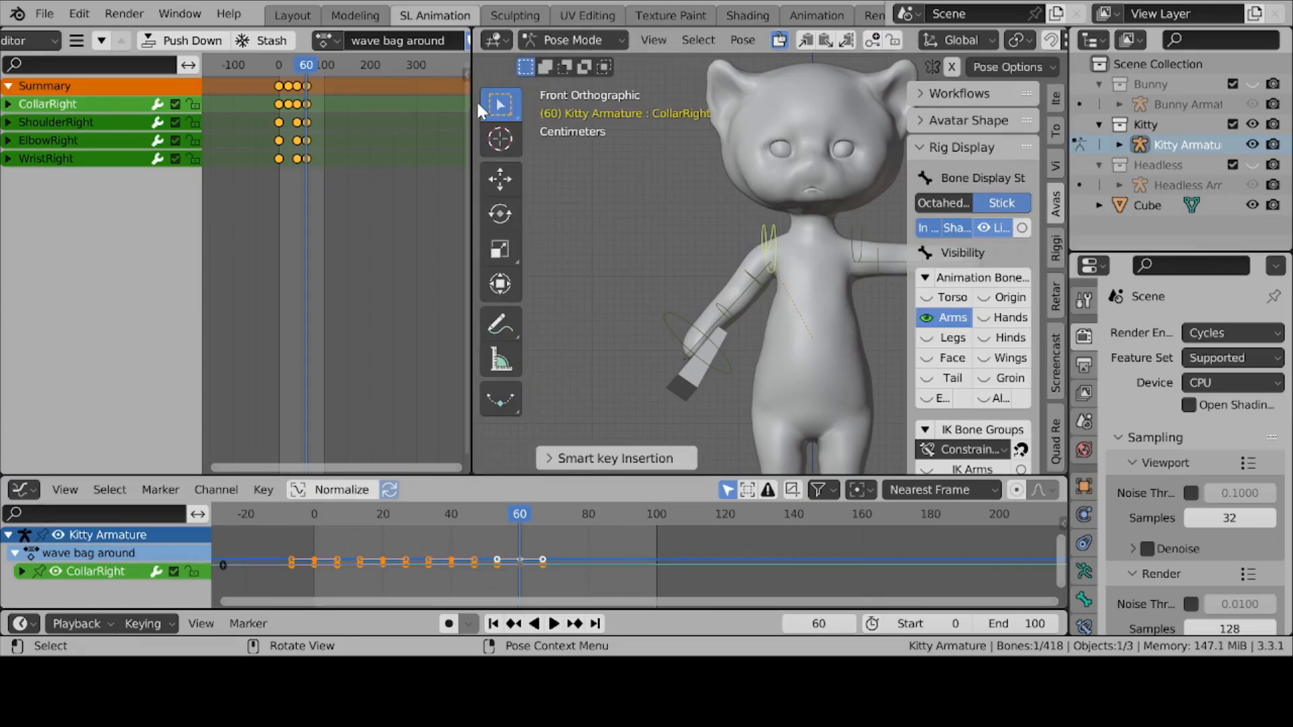
pyautogui.click(499, 214)
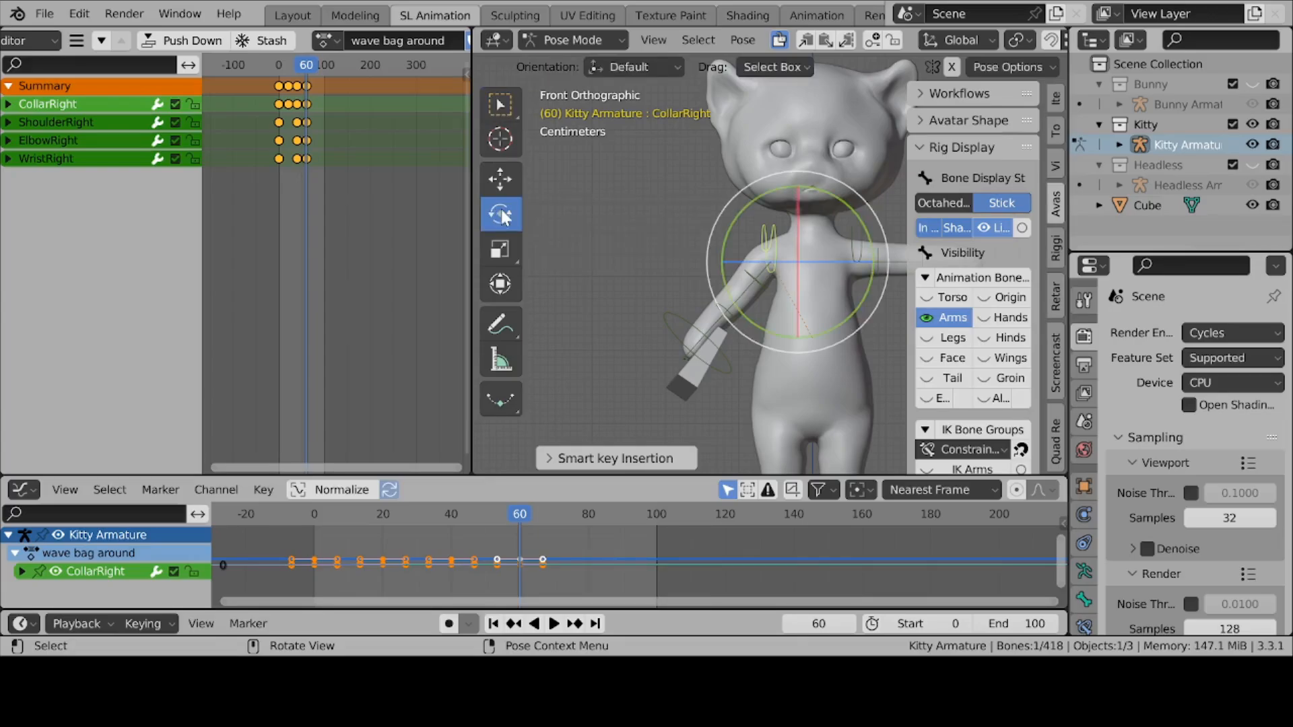
pyautogui.moveTo(727, 289); pyautogui.dragTo(684, 338)
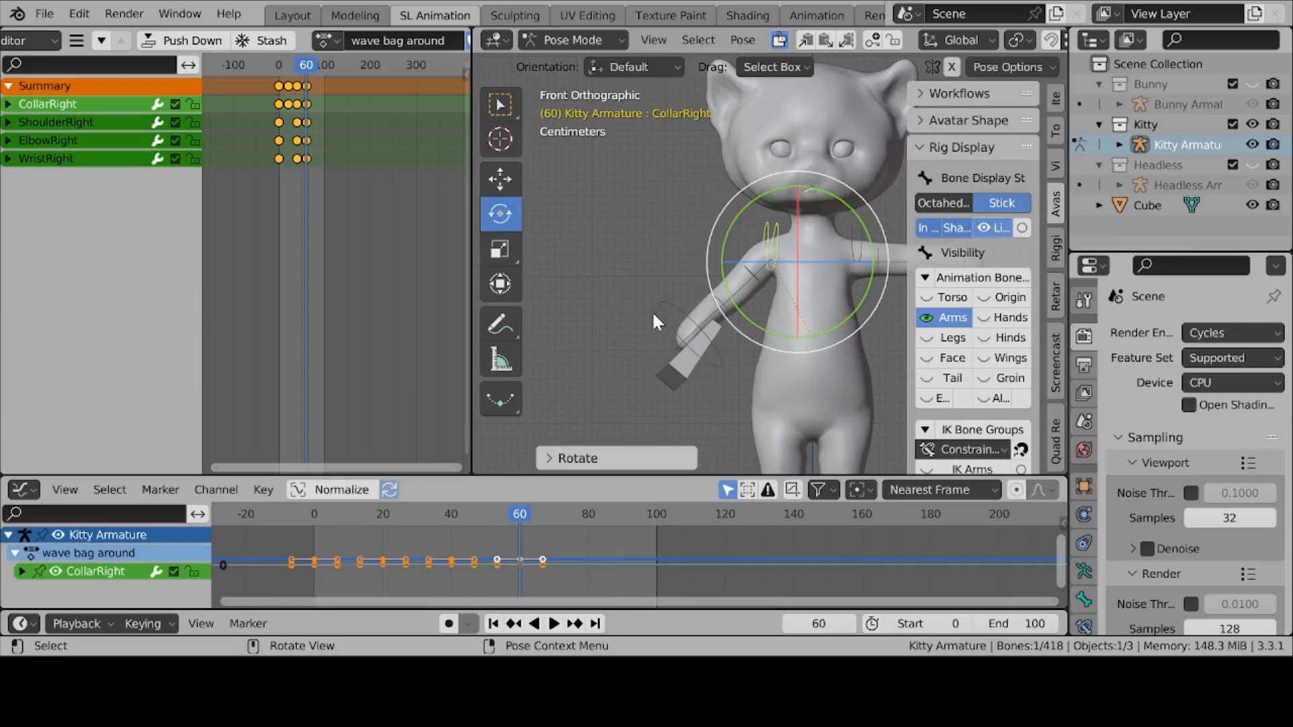
# Move the WristRight bone about 0.02 m inward and slightly up at frame 60, and key the pose with Smart key Insertion.
pyautogui.click(667, 299)
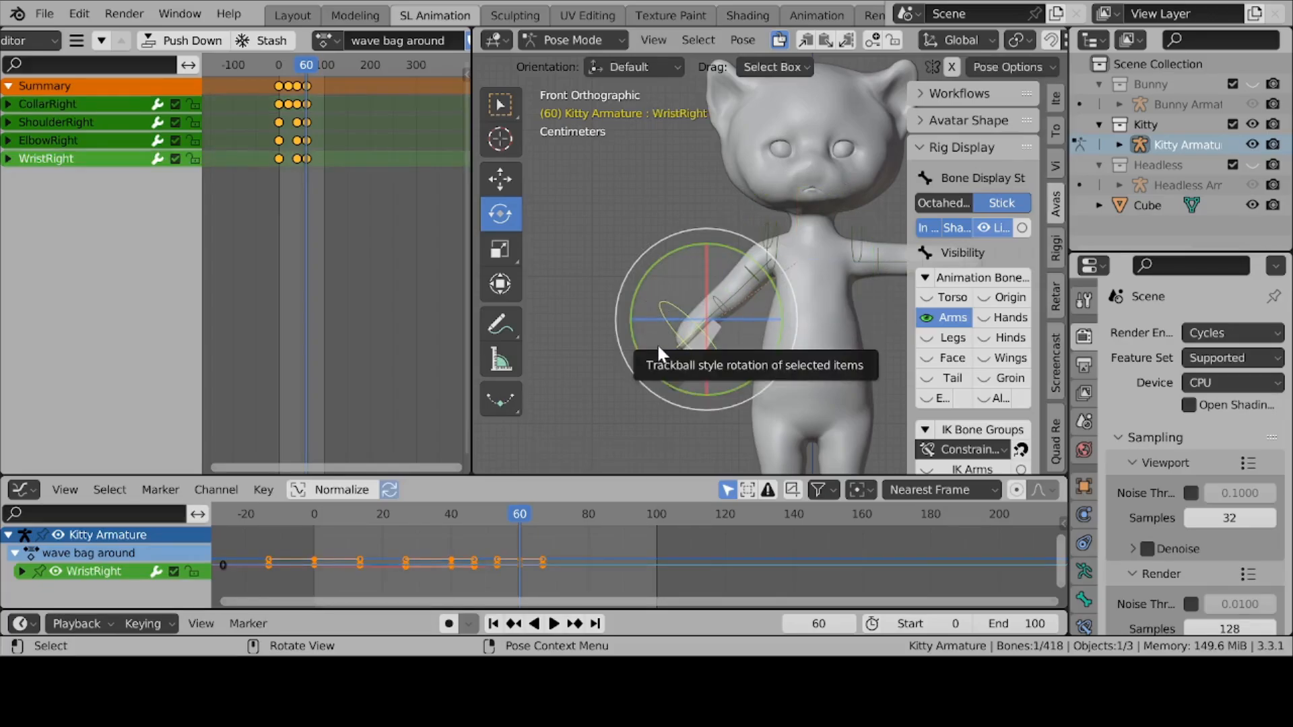
pyautogui.press('g')
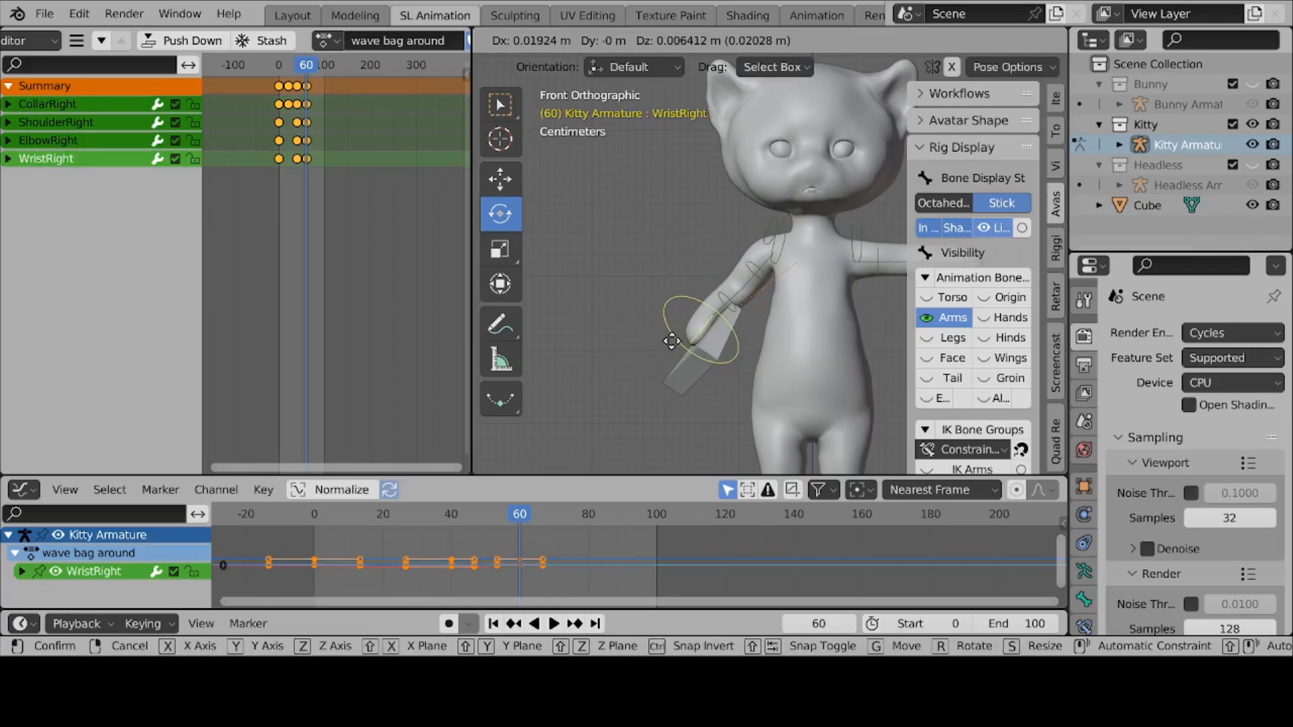
pyautogui.click(673, 340)
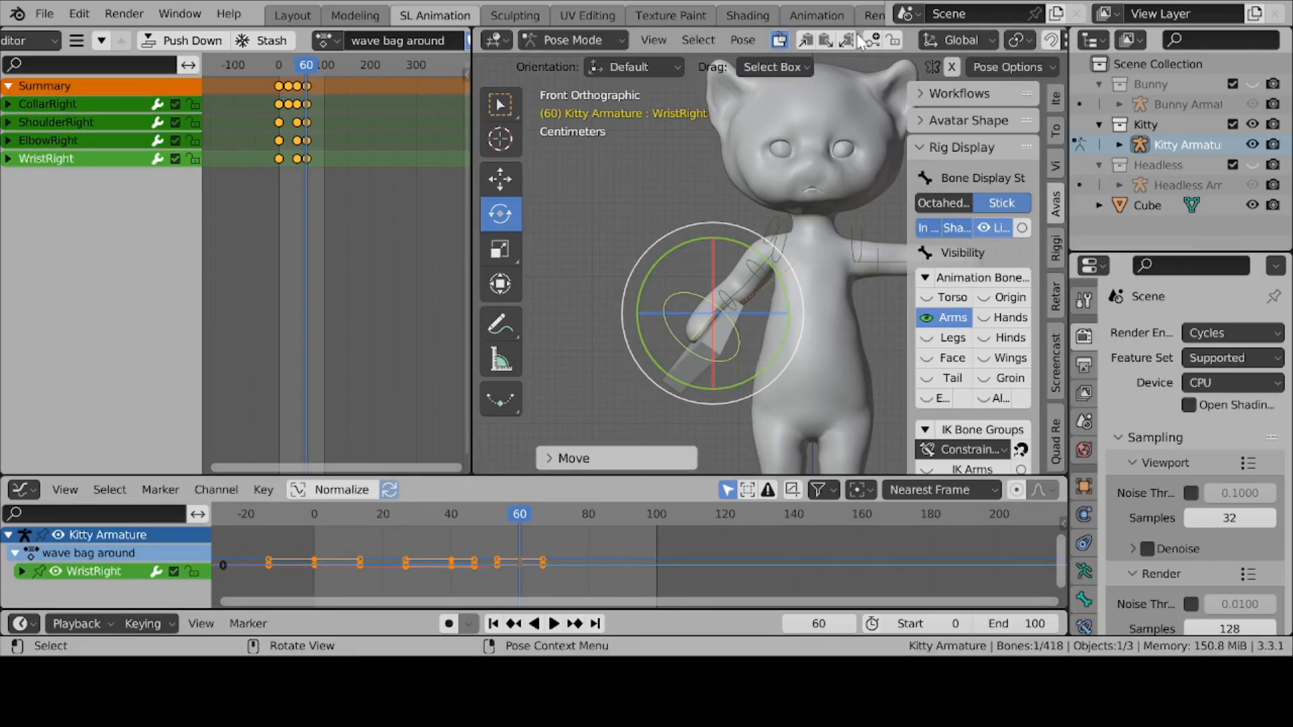
pyautogui.click(873, 42)
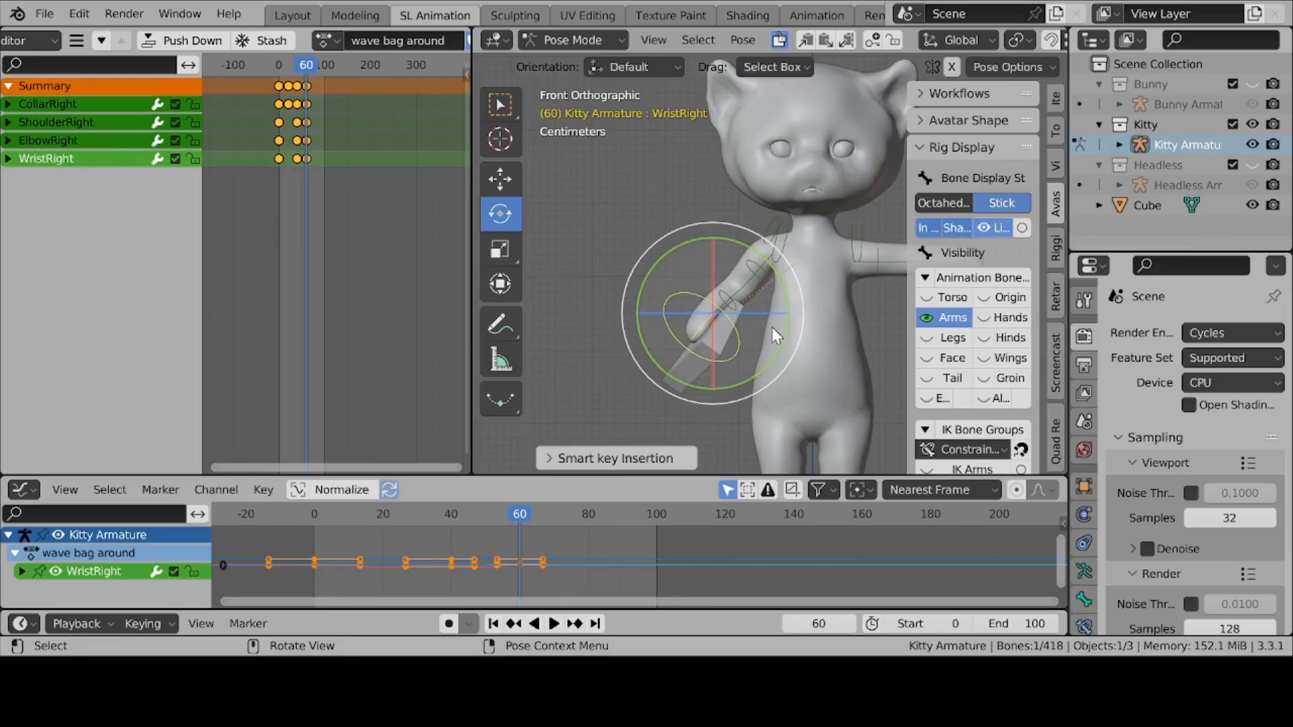
pyautogui.moveTo(772, 327)
pyautogui.mouseDown(button='middle')
pyautogui.moveTo(839, 376)
pyautogui.moveTo(999, 374)
pyautogui.moveTo(757, 338)
pyautogui.mouseUp(button='middle')
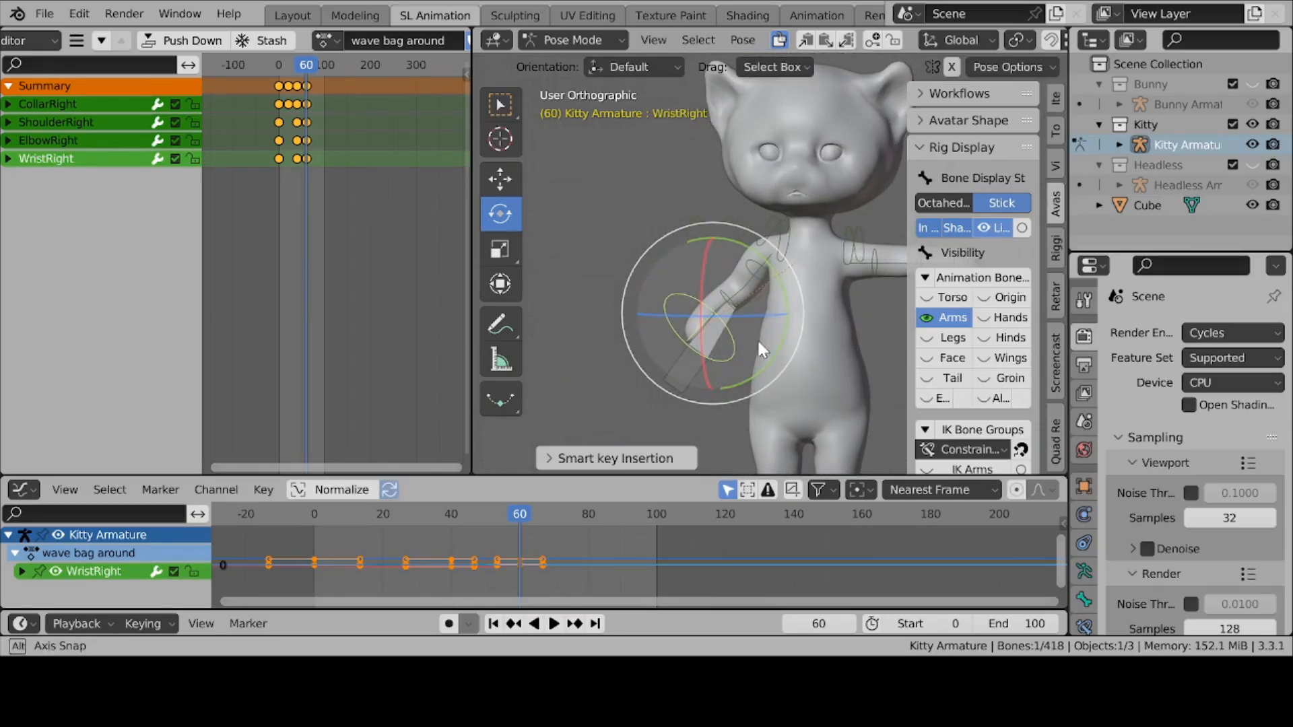
pyautogui.click(499, 105)
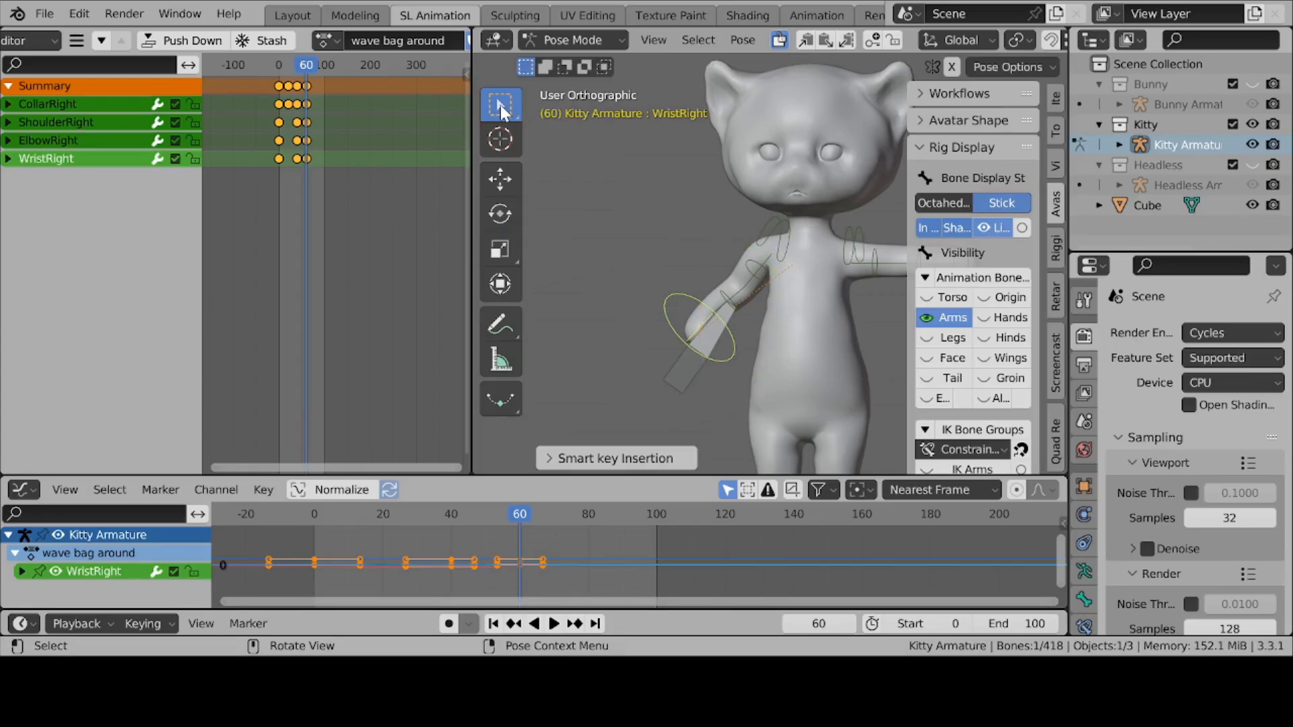
# At frame 80, move the WristRight bone about 0.099 m backward from a side view and key it with Smart key Insertion.
pyautogui.press('KP_1')
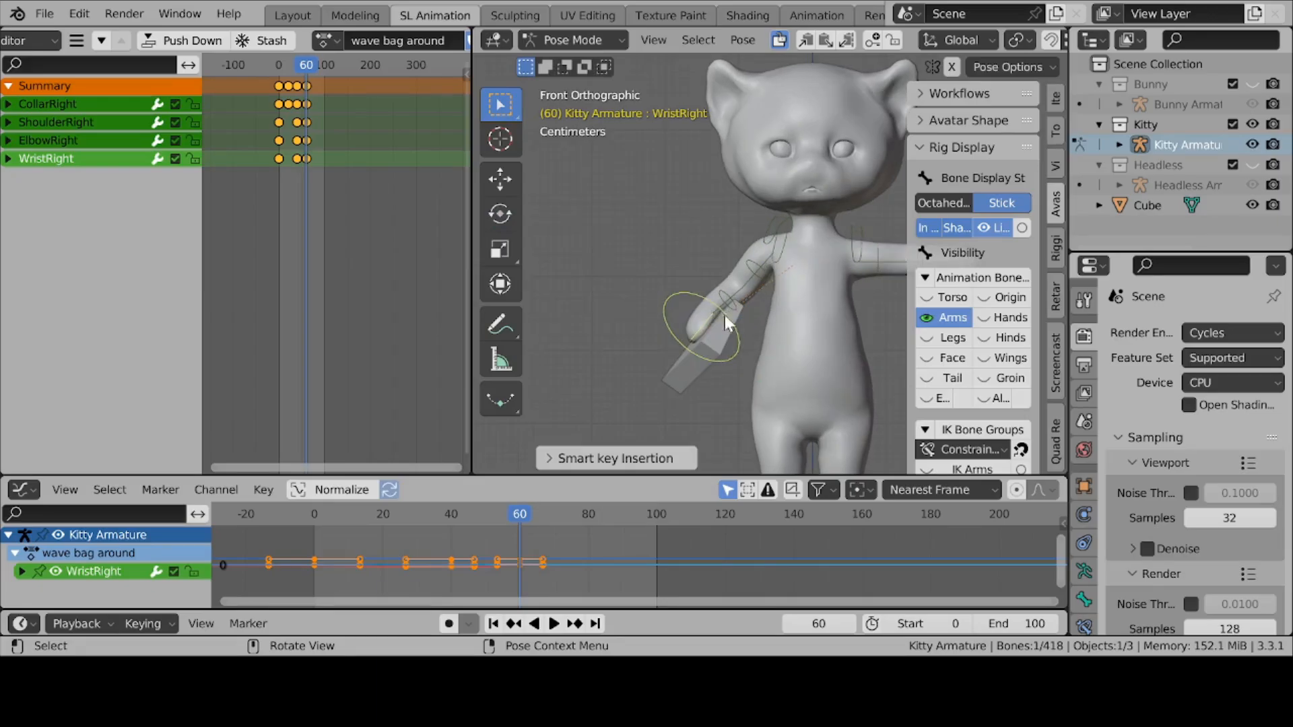
pyautogui.keyDown('shift'); pyautogui.moveTo(799, 338); pyautogui.dragTo(694, 328, button='middle'); pyautogui.keyUp('shift')
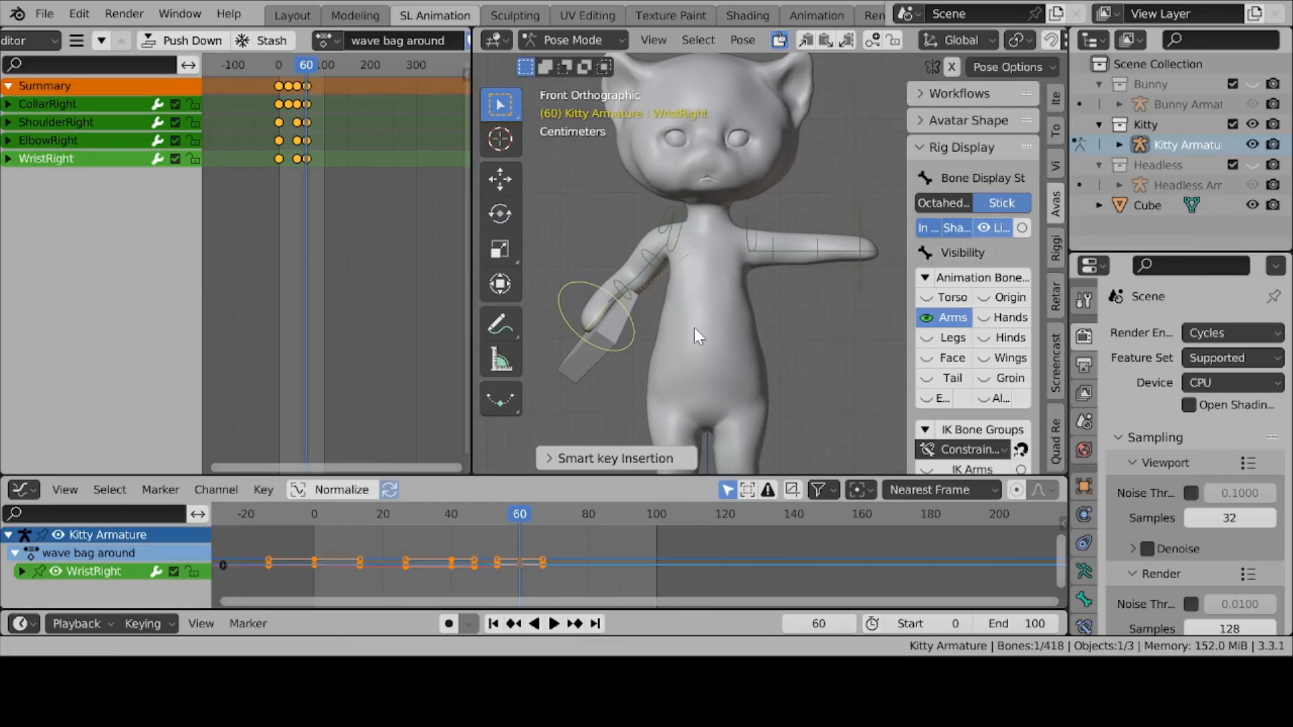
pyautogui.moveTo(520, 517); pyautogui.dragTo(588, 519)
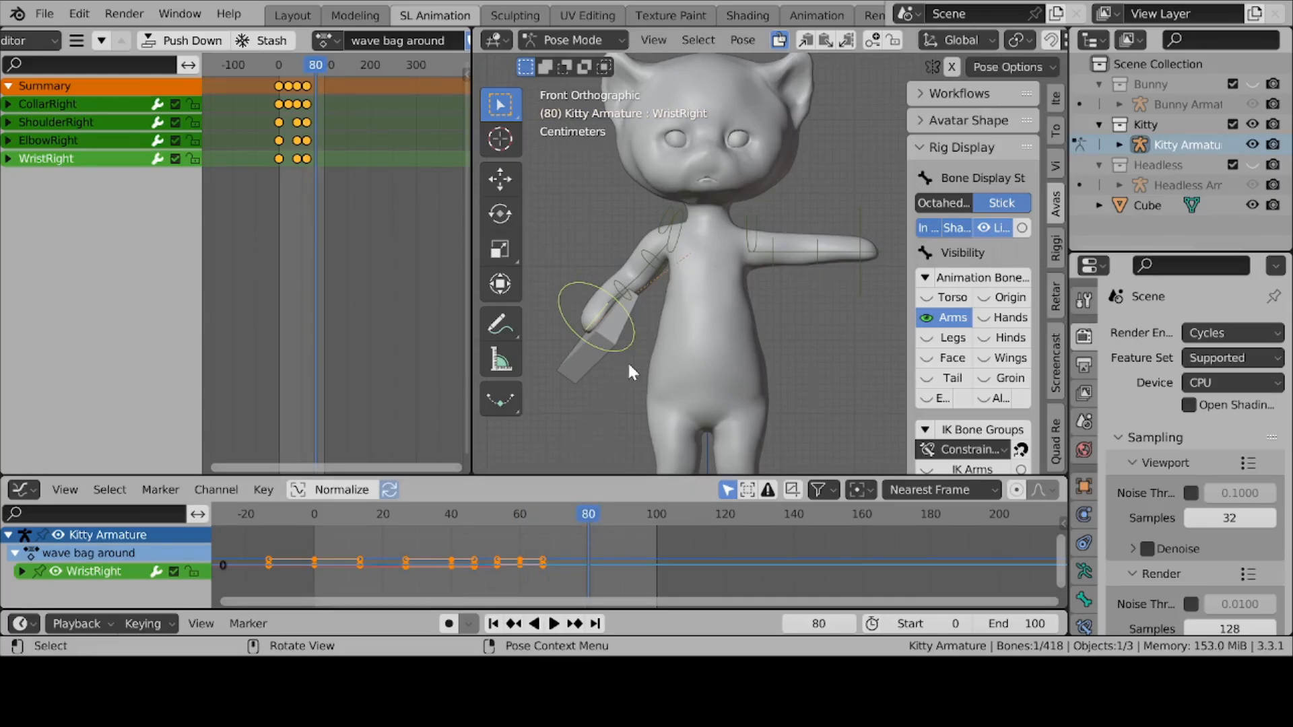
pyautogui.moveTo(628, 360); pyautogui.dragTo(881, 379, button='middle')
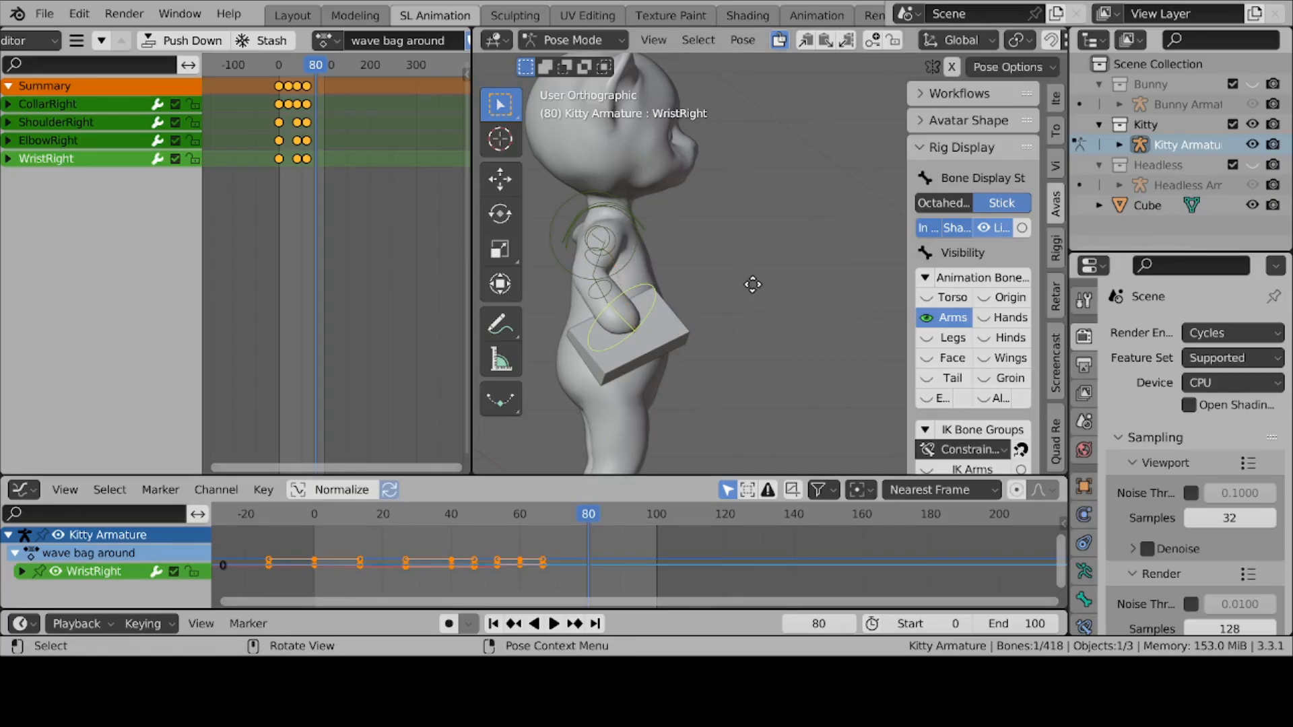
pyautogui.press('g')
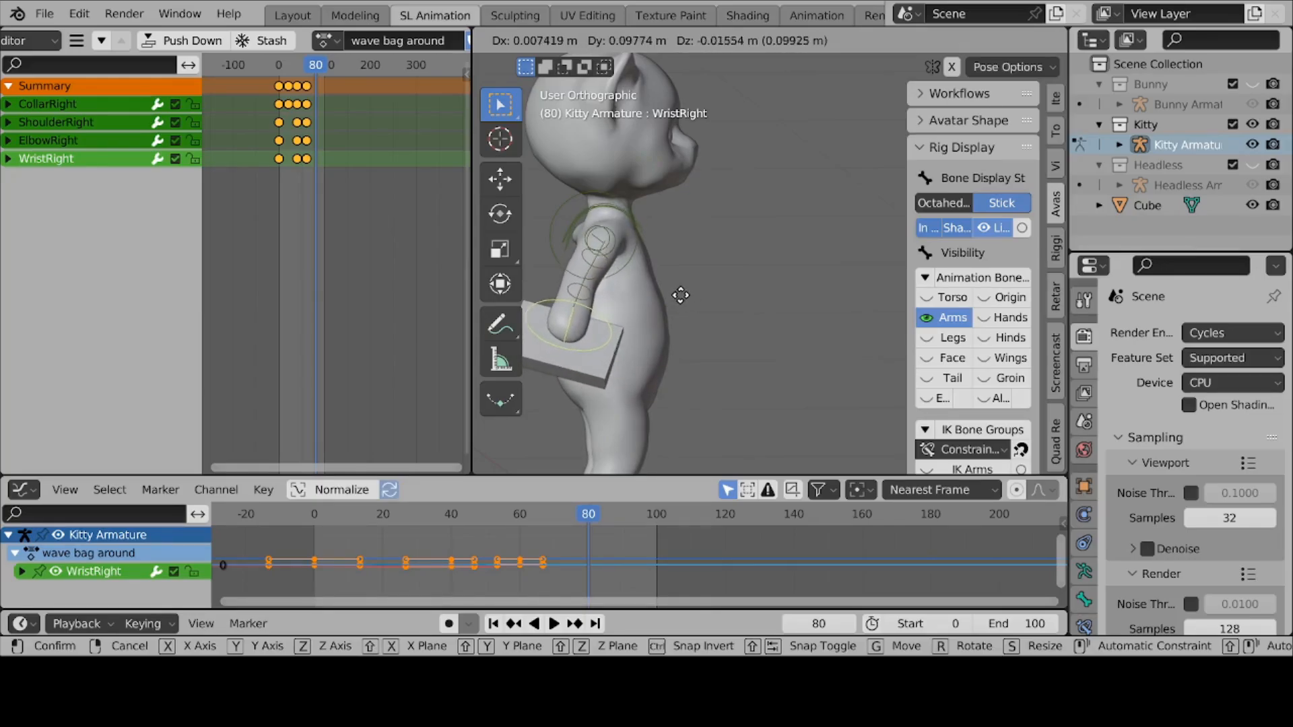
pyautogui.click(679, 297)
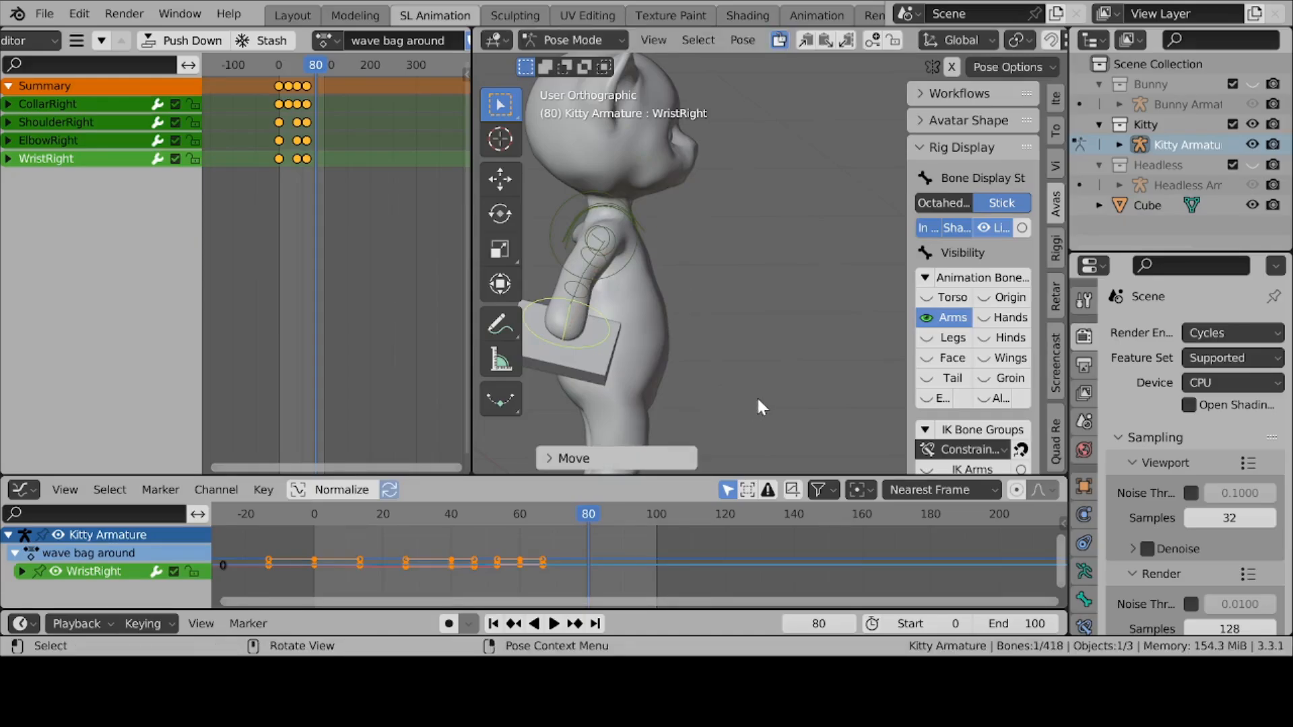
pyautogui.moveTo(757, 394); pyautogui.dragTo(471, 388, button='middle')
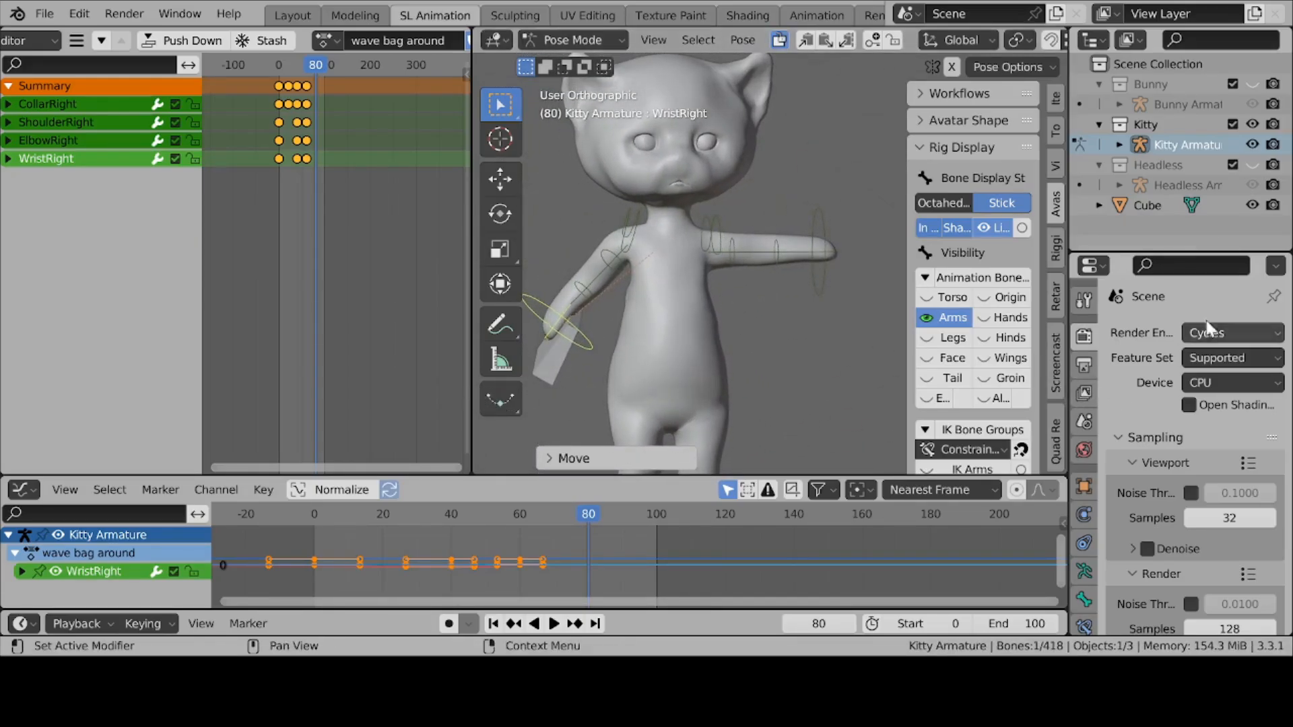
pyautogui.click(871, 39)
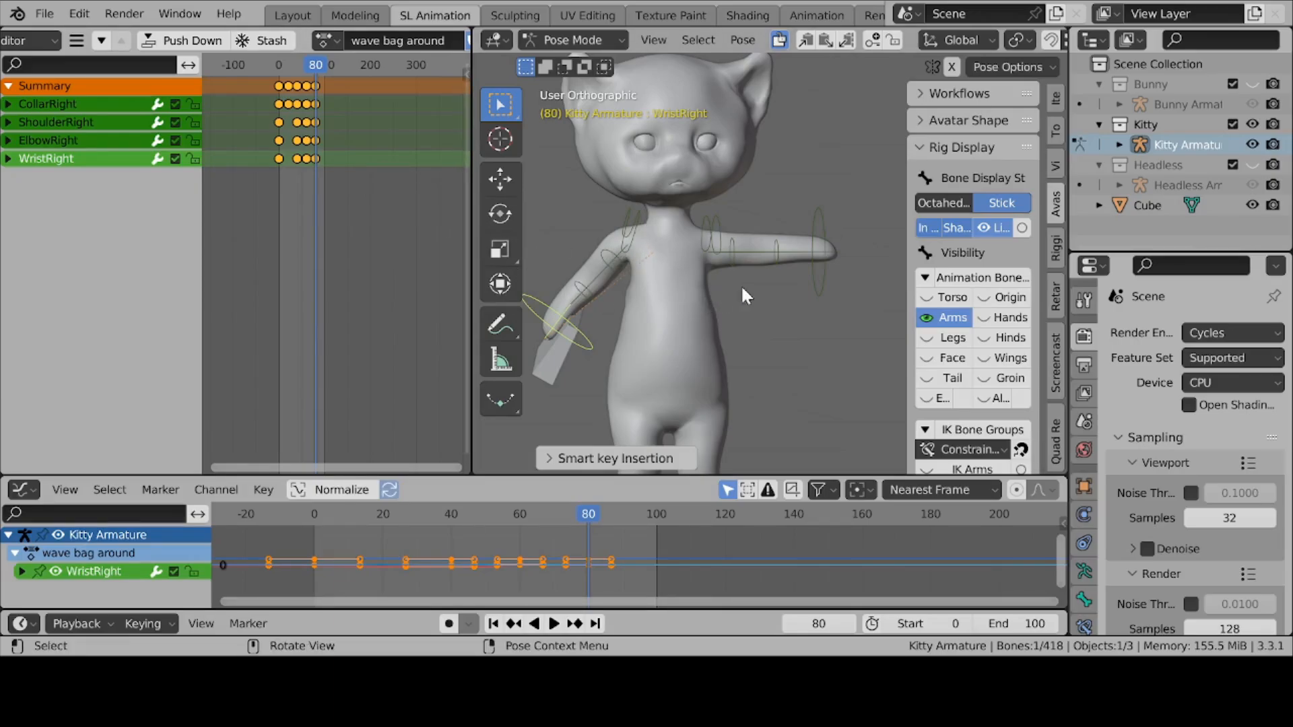
# Duplicate all frame 0 keyframes to frame 100 in the wave bag around action and set the playback range's end frame to 99.
pyautogui.press('KP_1')
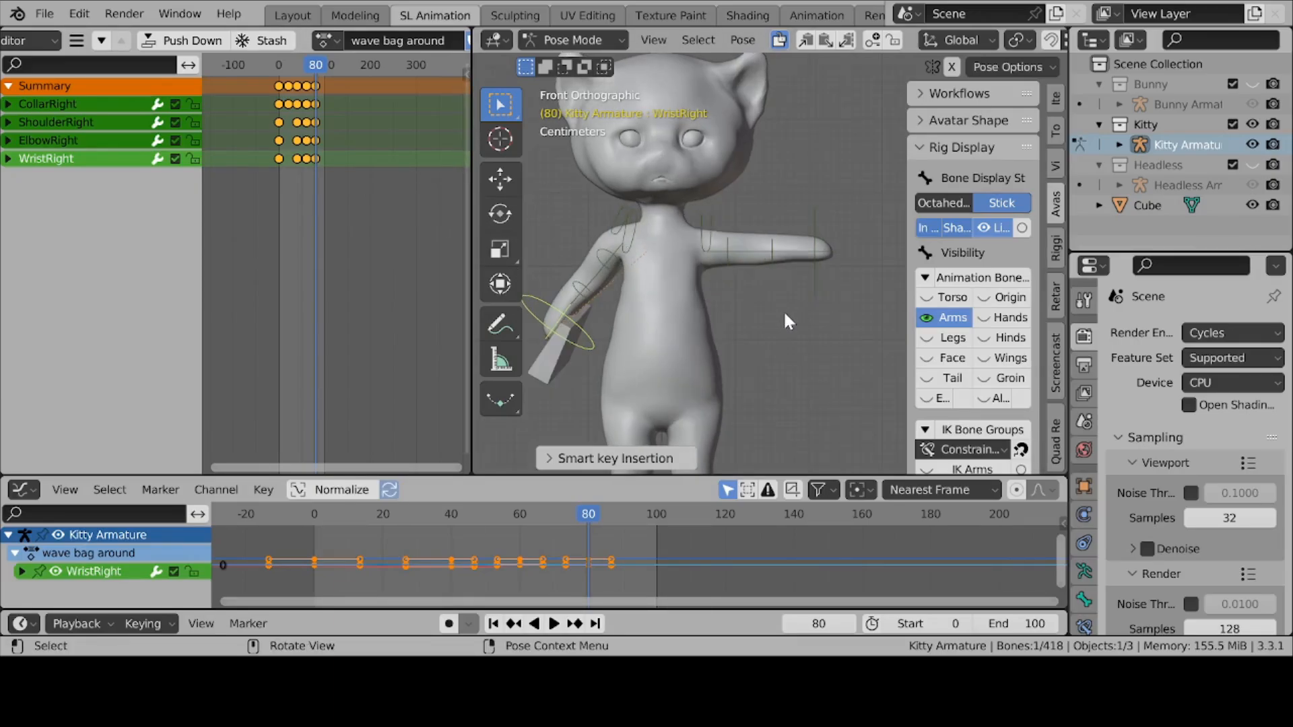
pyautogui.scroll(5, 304, 151)
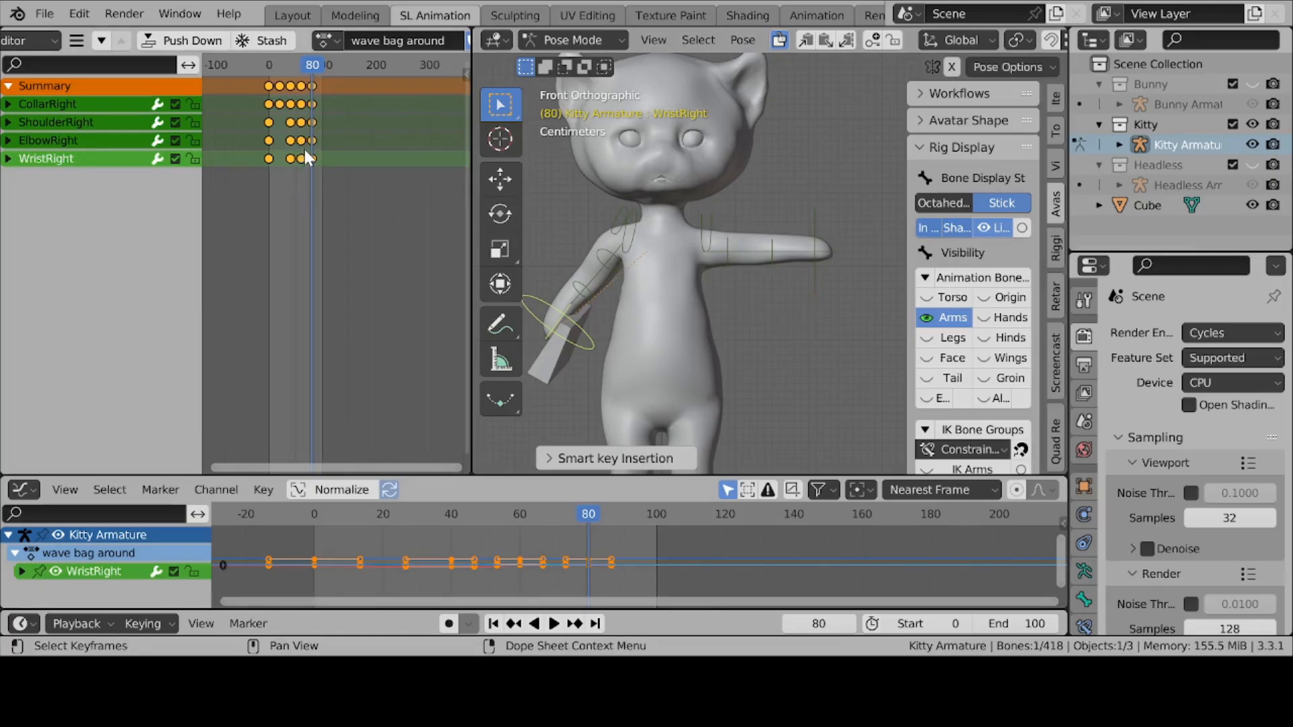
pyautogui.keyDown('ctrl'); pyautogui.hscroll(-5, 319, 153); pyautogui.keyUp('ctrl')
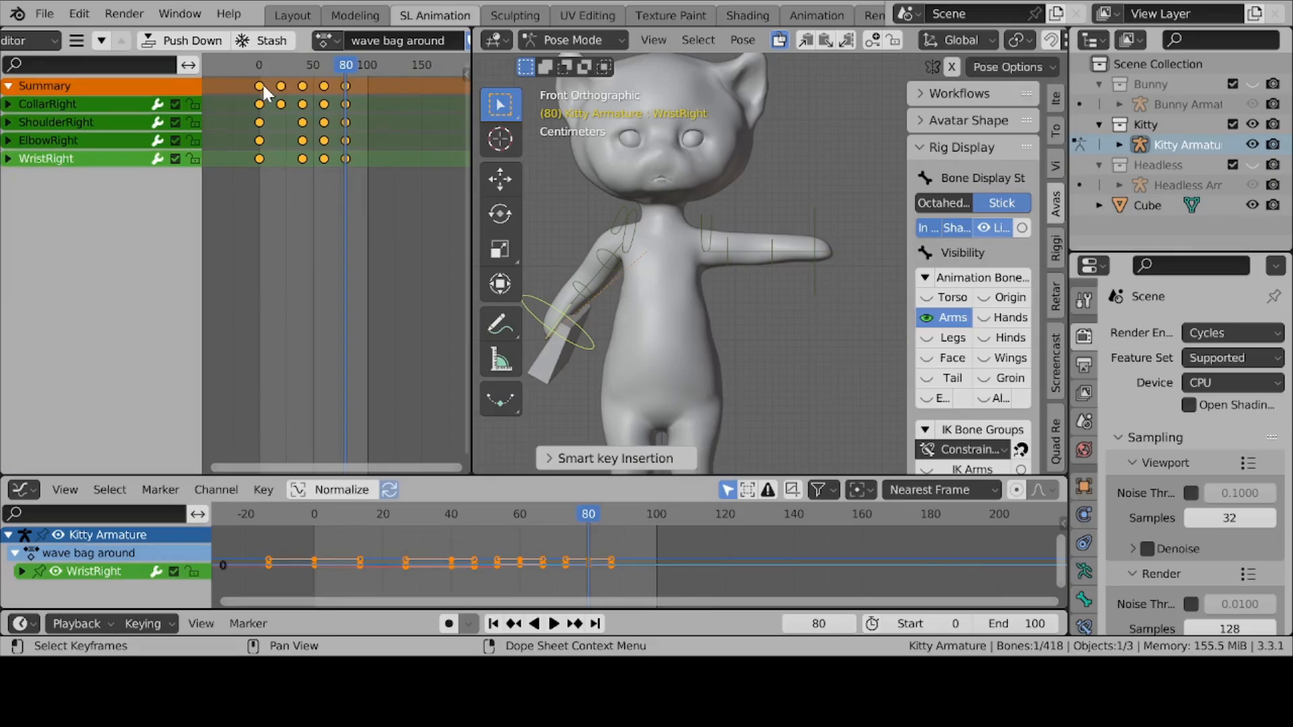
pyautogui.click(259, 86)
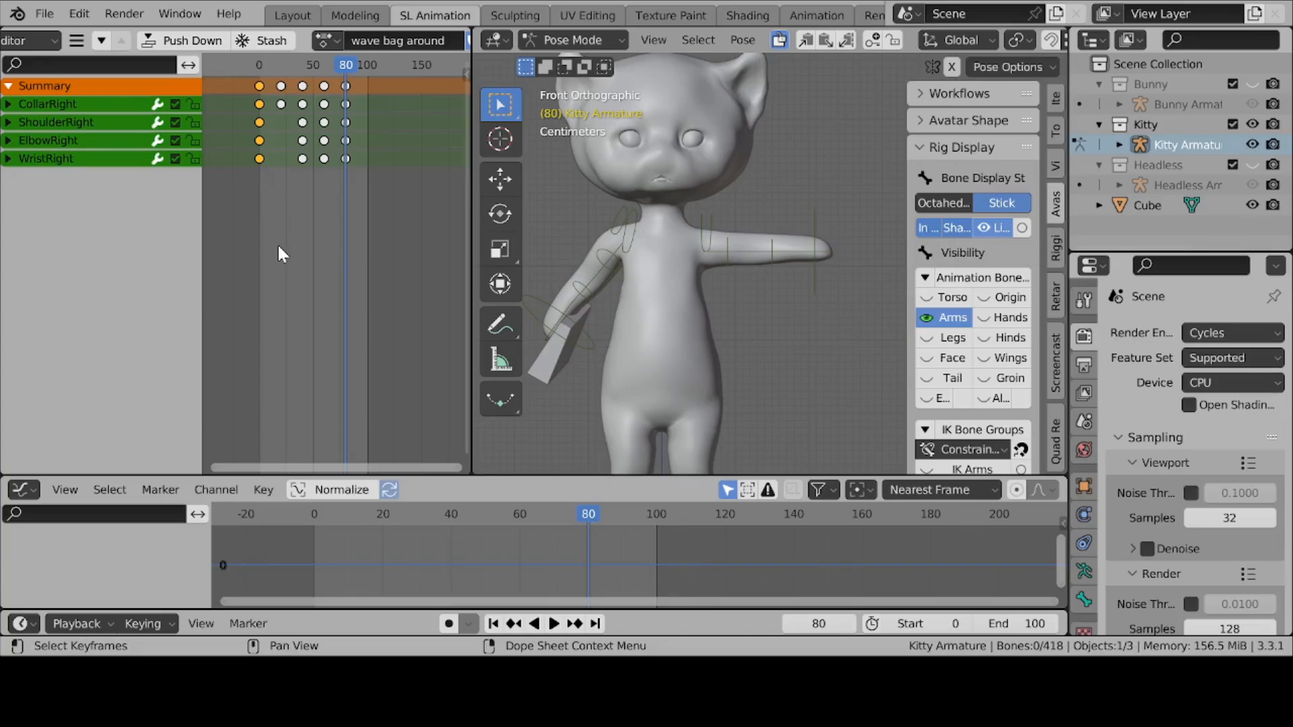
pyautogui.press('g')
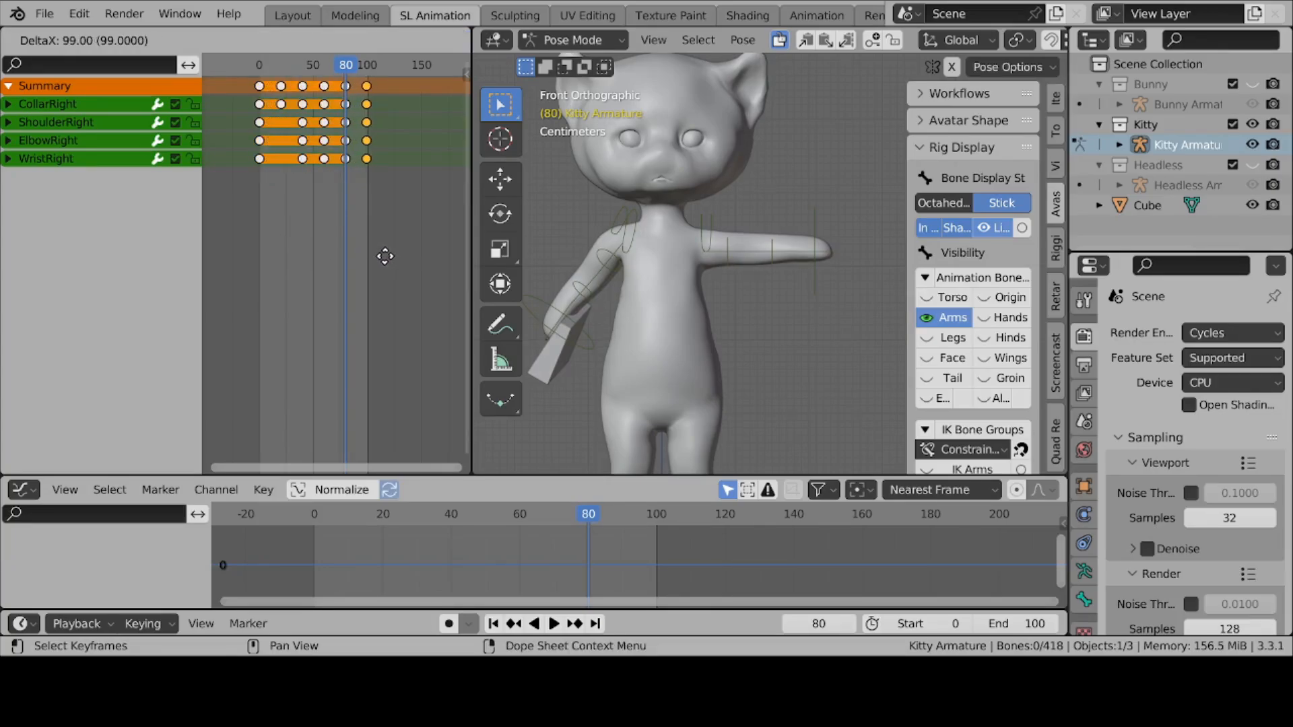
pyautogui.click(385, 257)
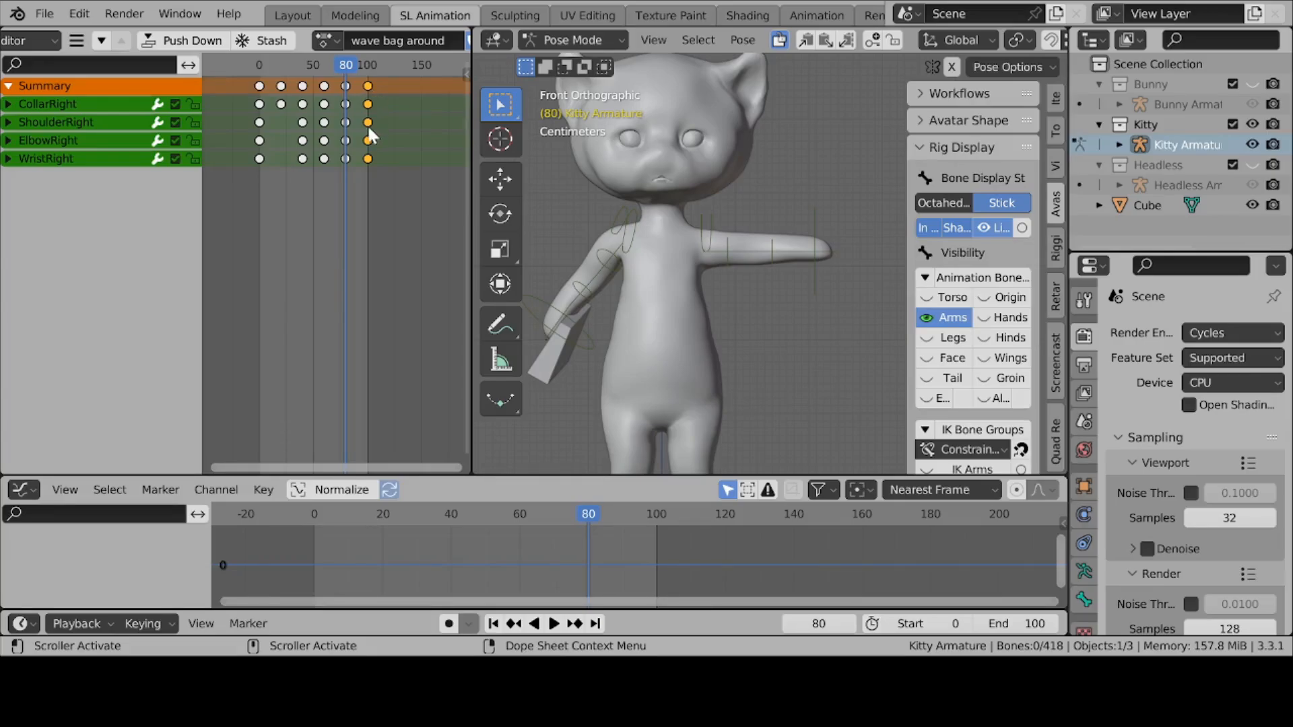
pyautogui.click(978, 624)
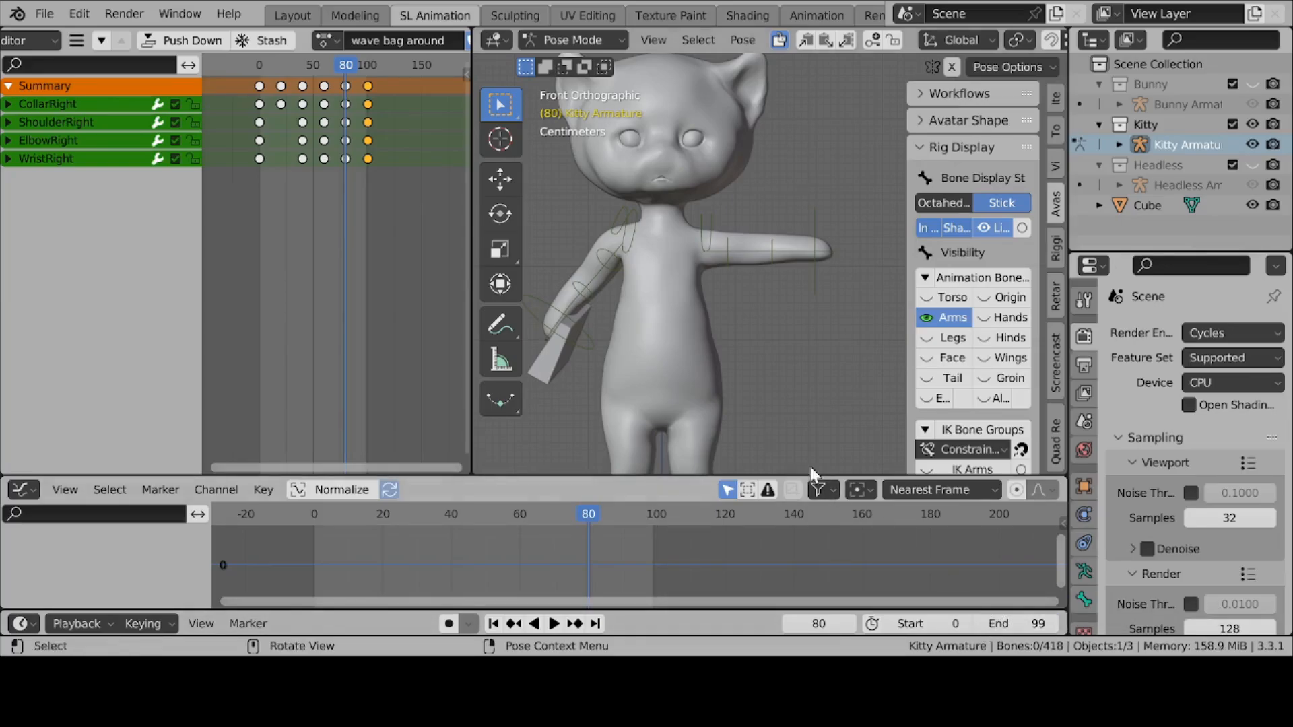
# Play the looping action on the whole avatar, check the arm and bag motion from angled and front views, and stop playback.
pyautogui.moveTo(468, 278); pyautogui.dragTo(384, 261)
pyautogui.moveTo(554, 303); pyautogui.dragTo(629, 404, button='middle')
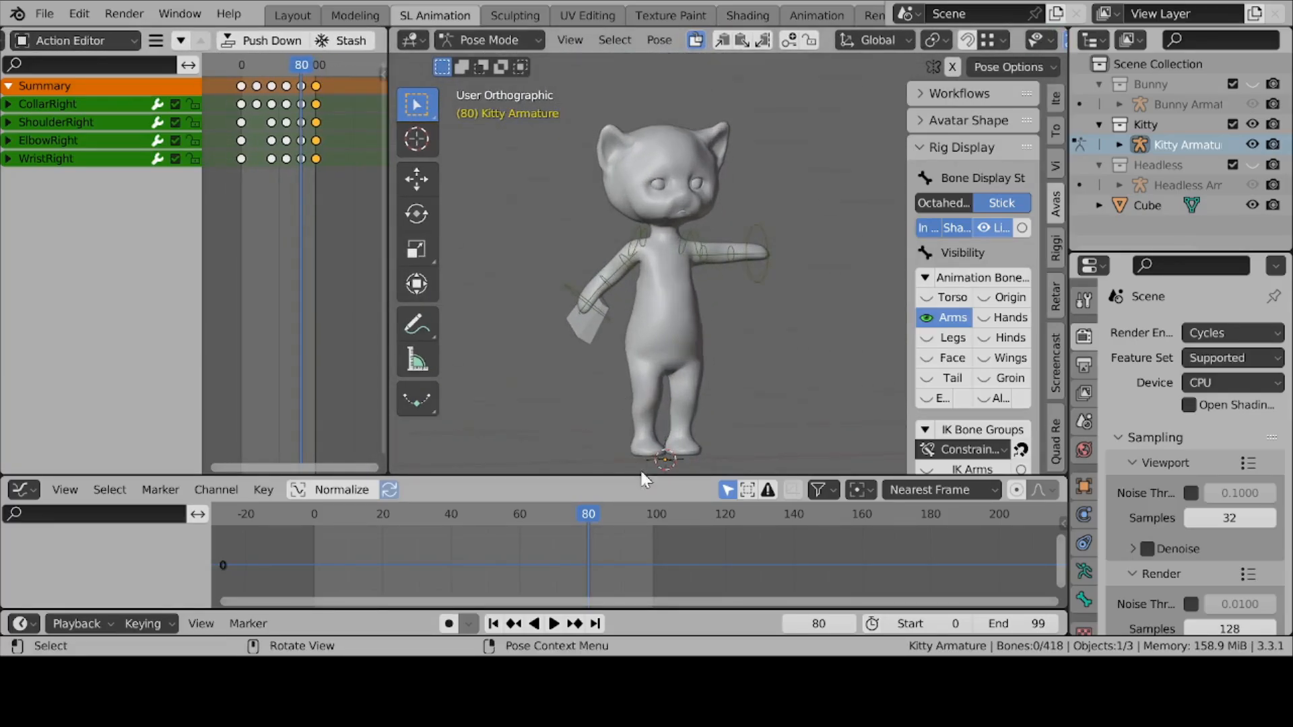
pyautogui.click(553, 624)
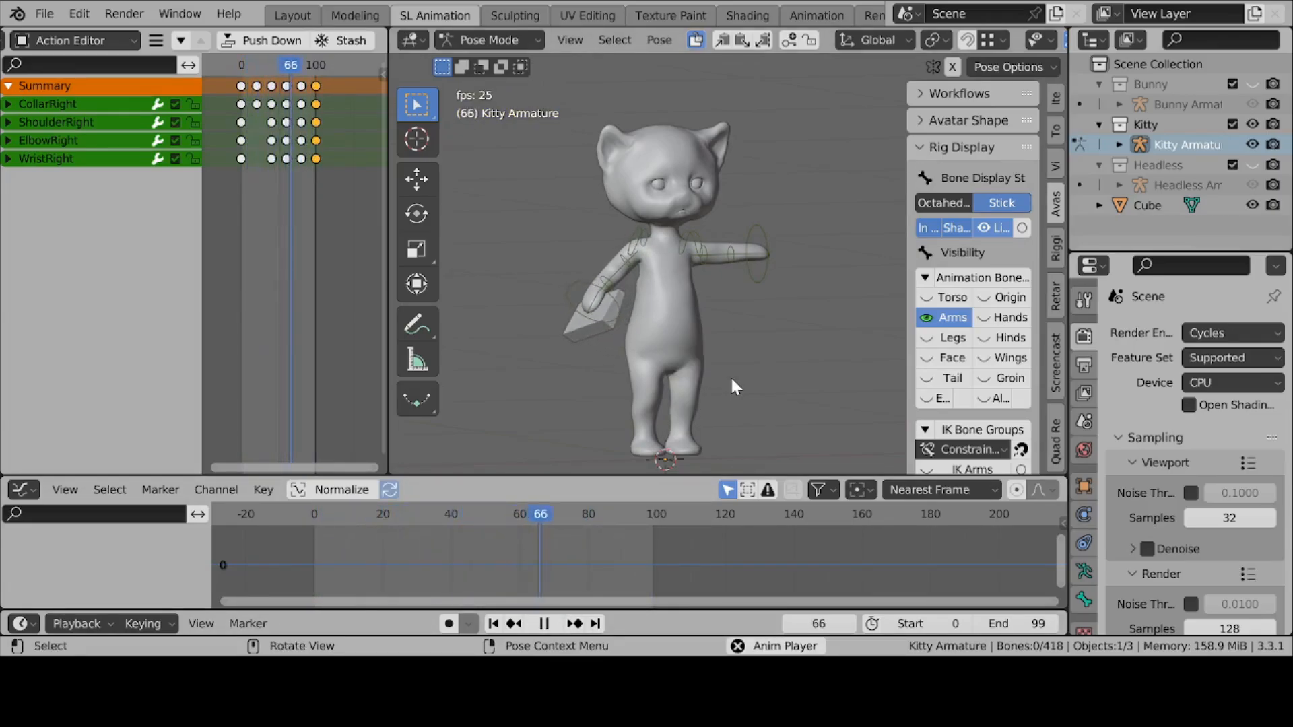
pyautogui.moveTo(730, 375); pyautogui.dragTo(681, 373, button='middle')
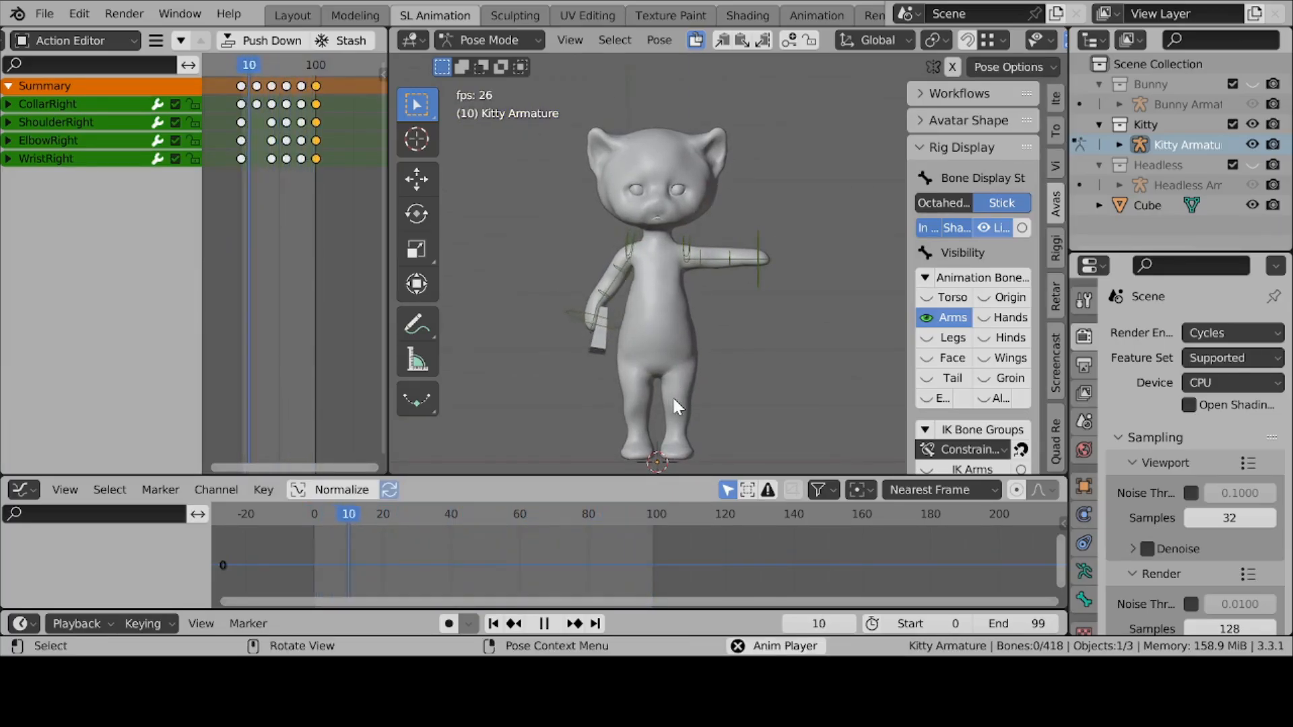
pyautogui.scroll(2, 668, 348)
pyautogui.scroll(-2, 668, 348)
pyautogui.scroll(1, 668, 347)
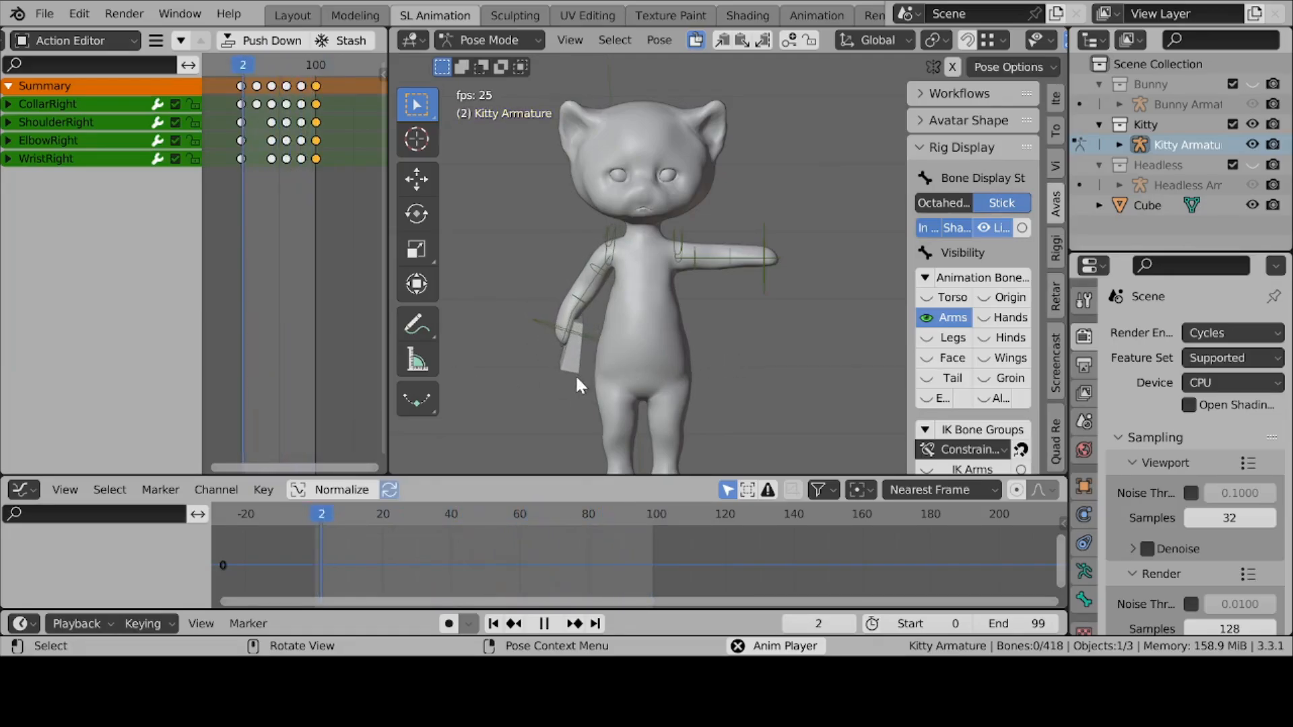
pyautogui.click(546, 626)
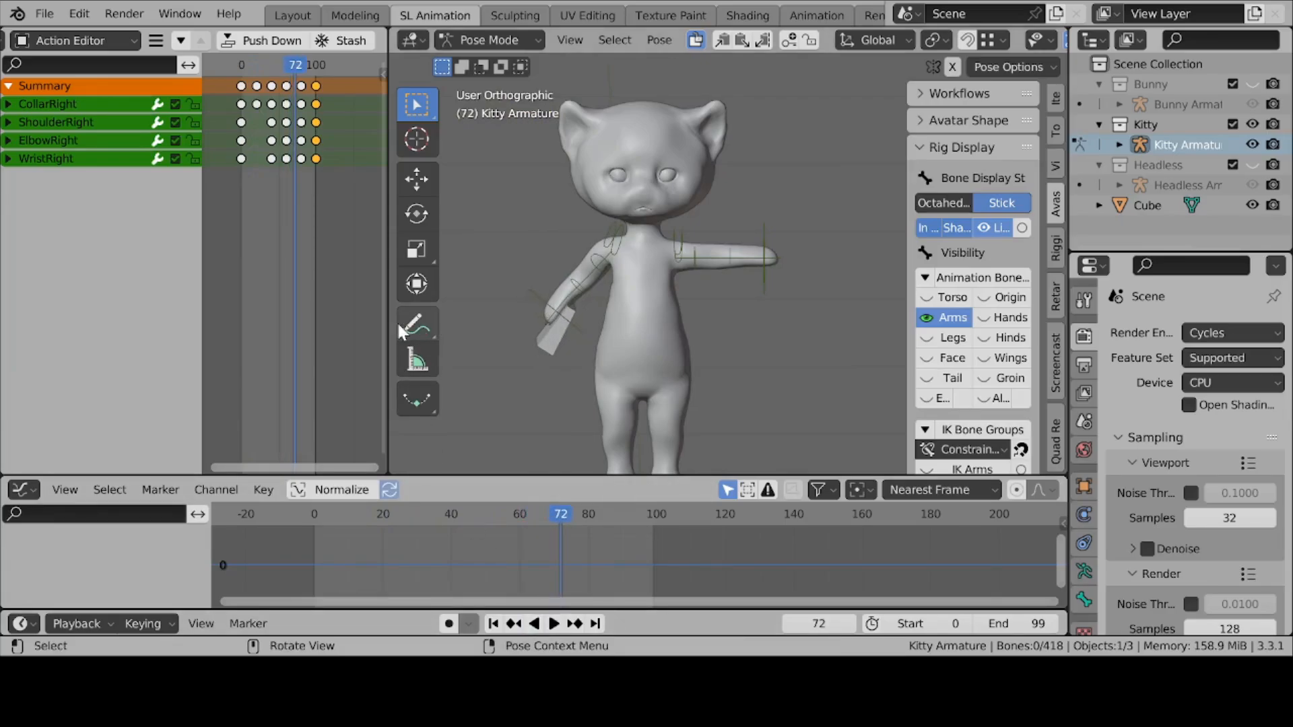
# Widen the action editor slightly and save the file Dinkie animations.blend.
pyautogui.moveTo(383, 321); pyautogui.dragTo(407, 323)
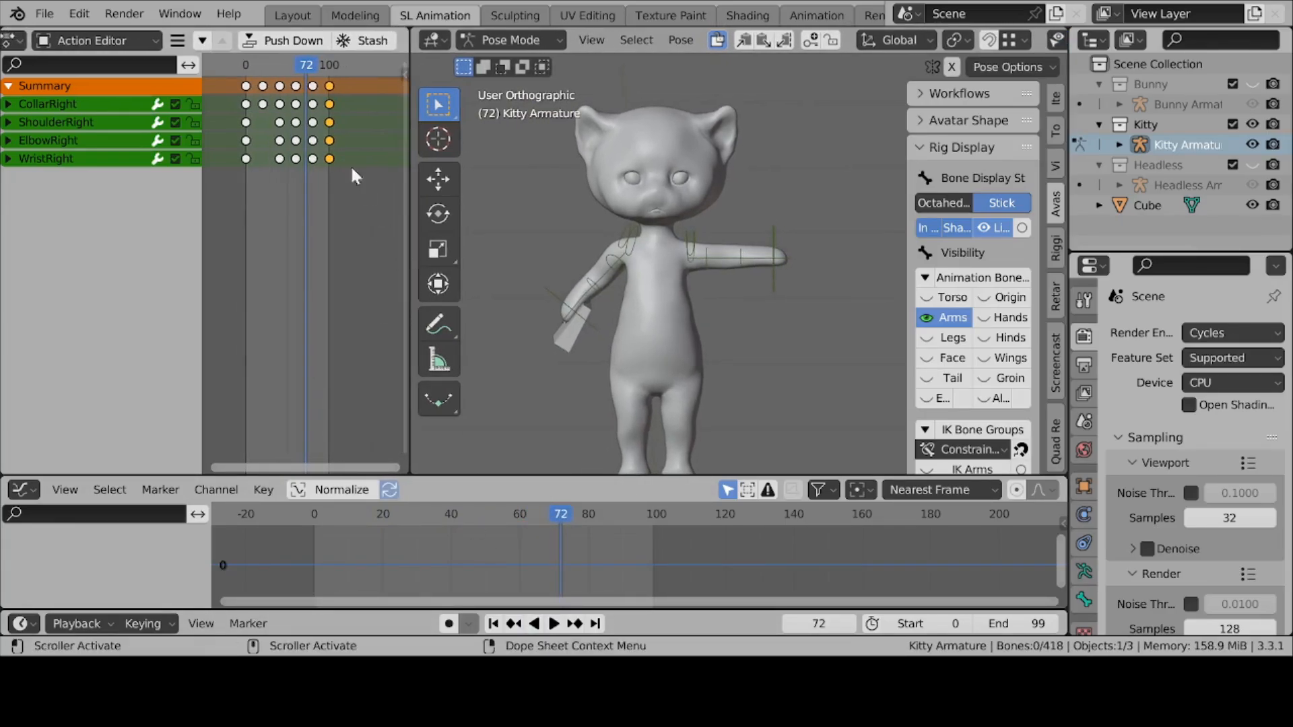
pyautogui.click(44, 14)
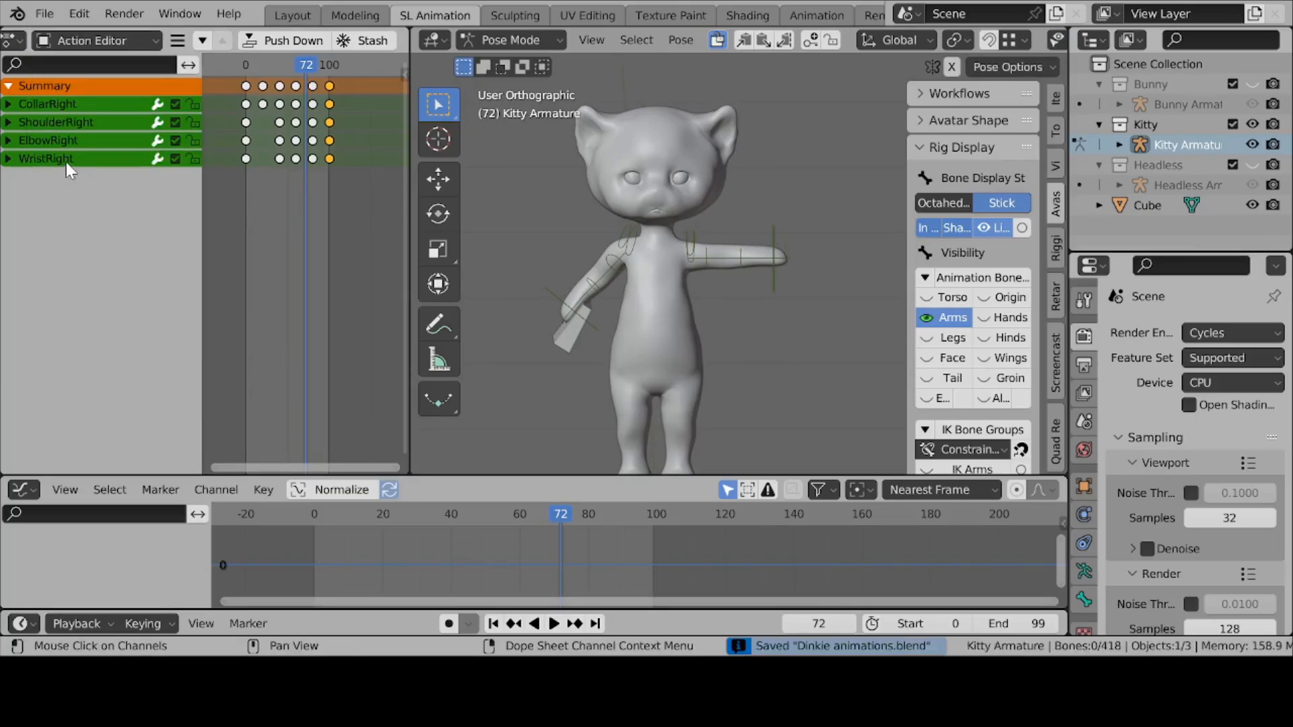
pyautogui.click(68, 174)
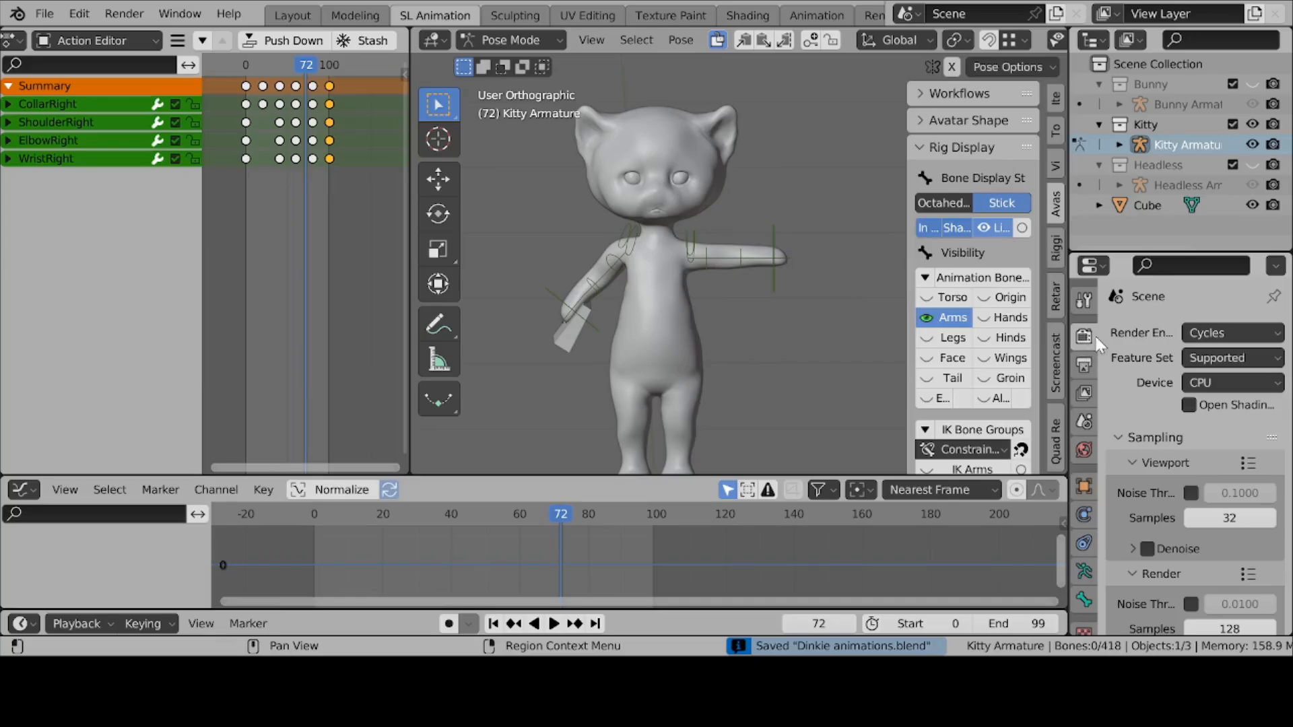
# Find the Animation Export section in the render properties and review its Anim export and loop settings.
pyautogui.scroll(-8, 1154, 362)
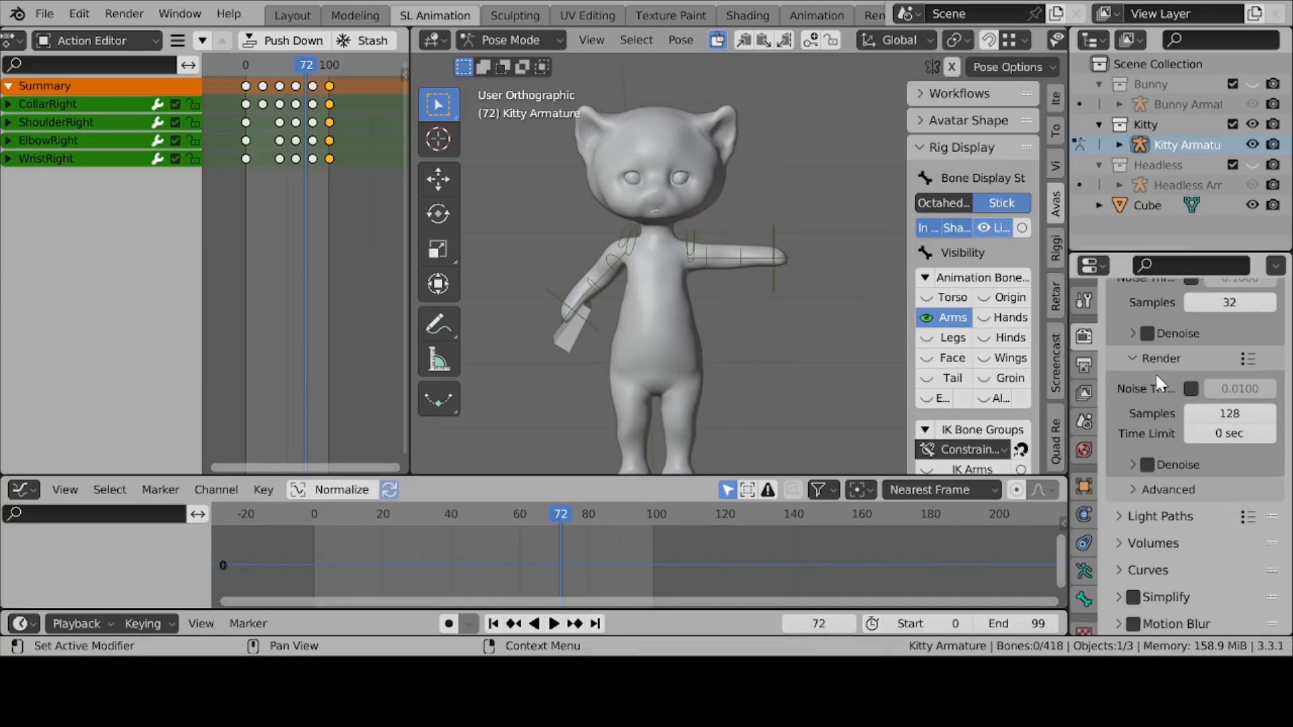
pyautogui.scroll(-10, 1154, 373)
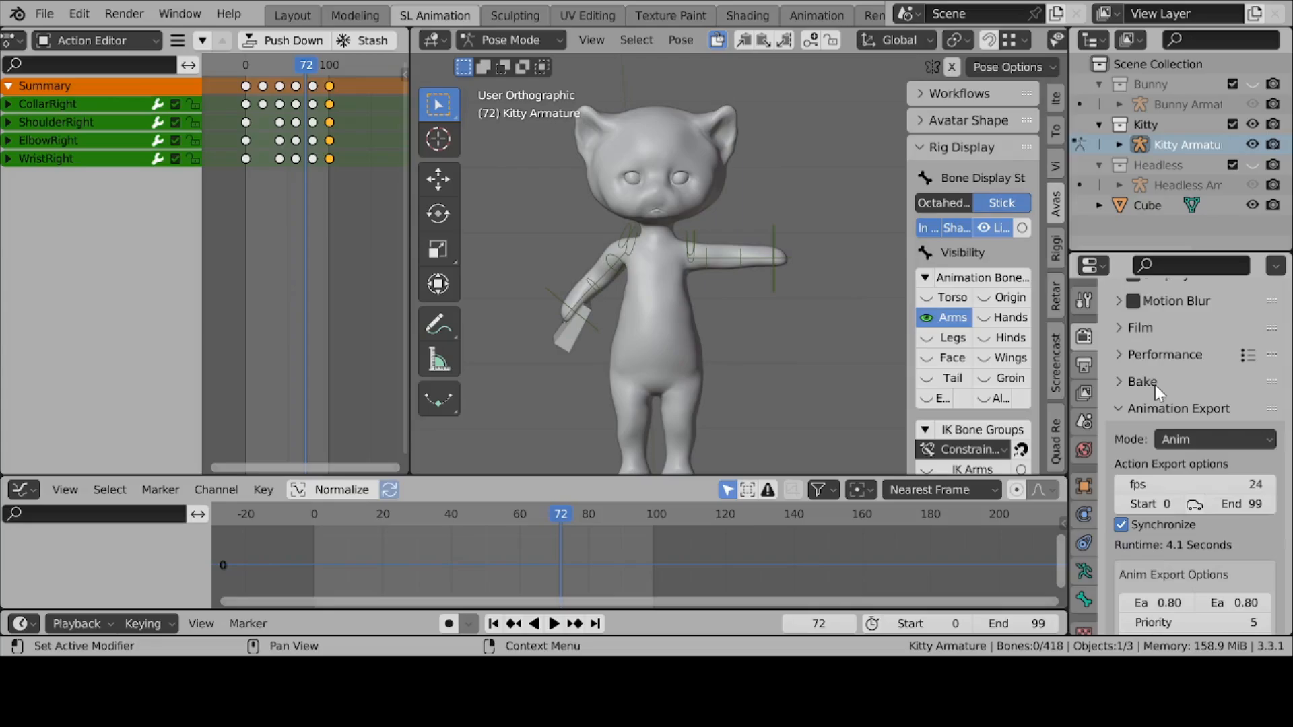
pyautogui.scroll(-4, 1154, 385)
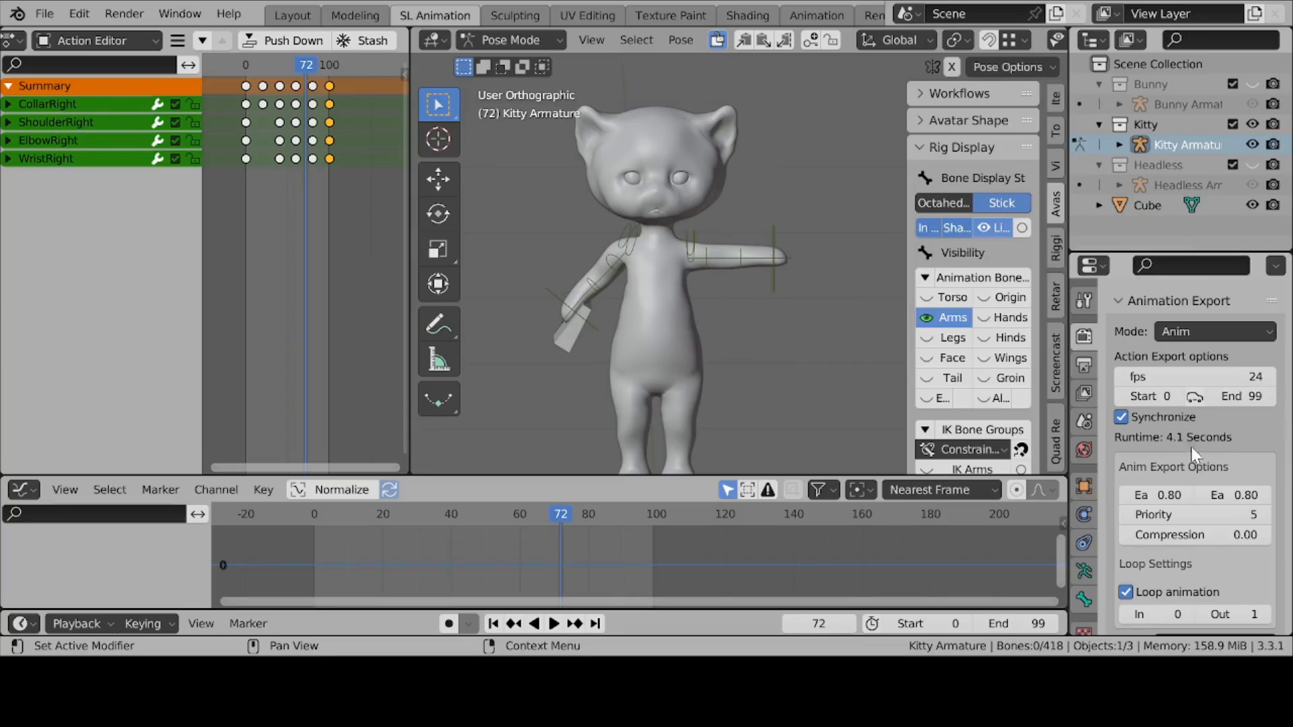
# Widen the properties editor and set the loop's Out frame to 99 in the Anim export settings.
pyautogui.scroll(-1, 1208, 466)
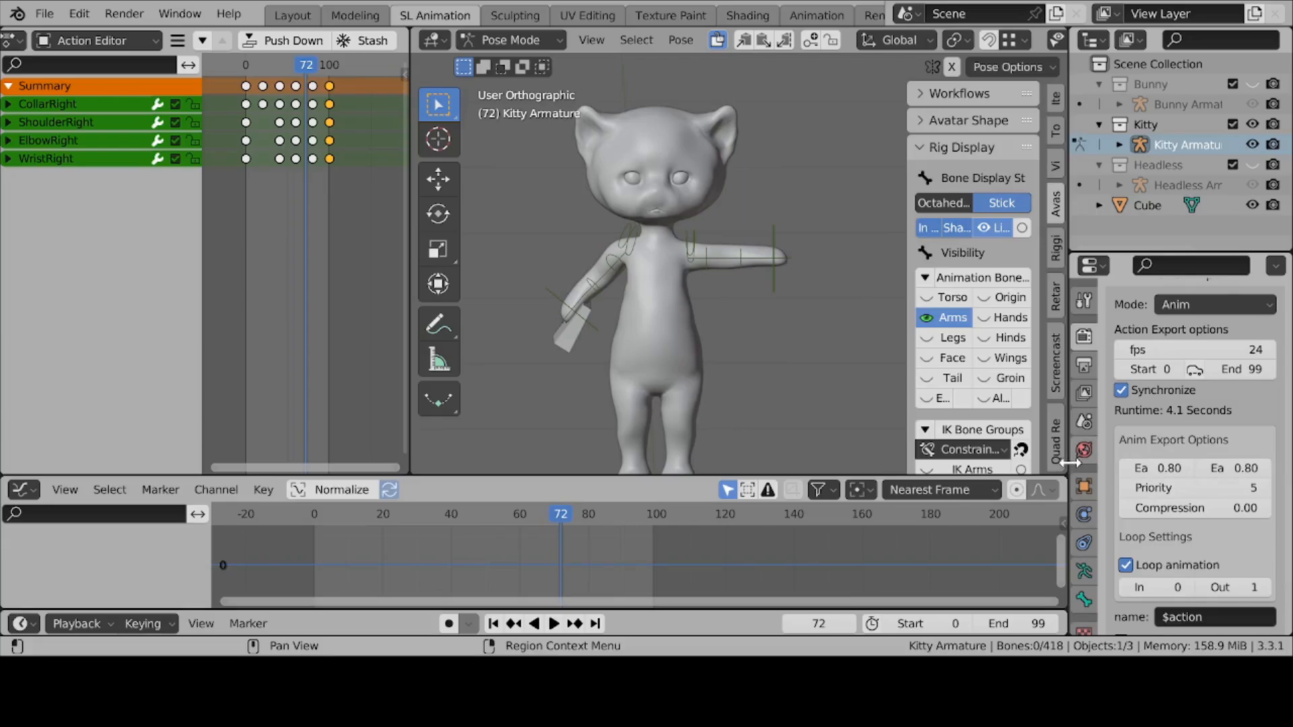
pyautogui.moveTo(1068, 462); pyautogui.dragTo(1016, 462)
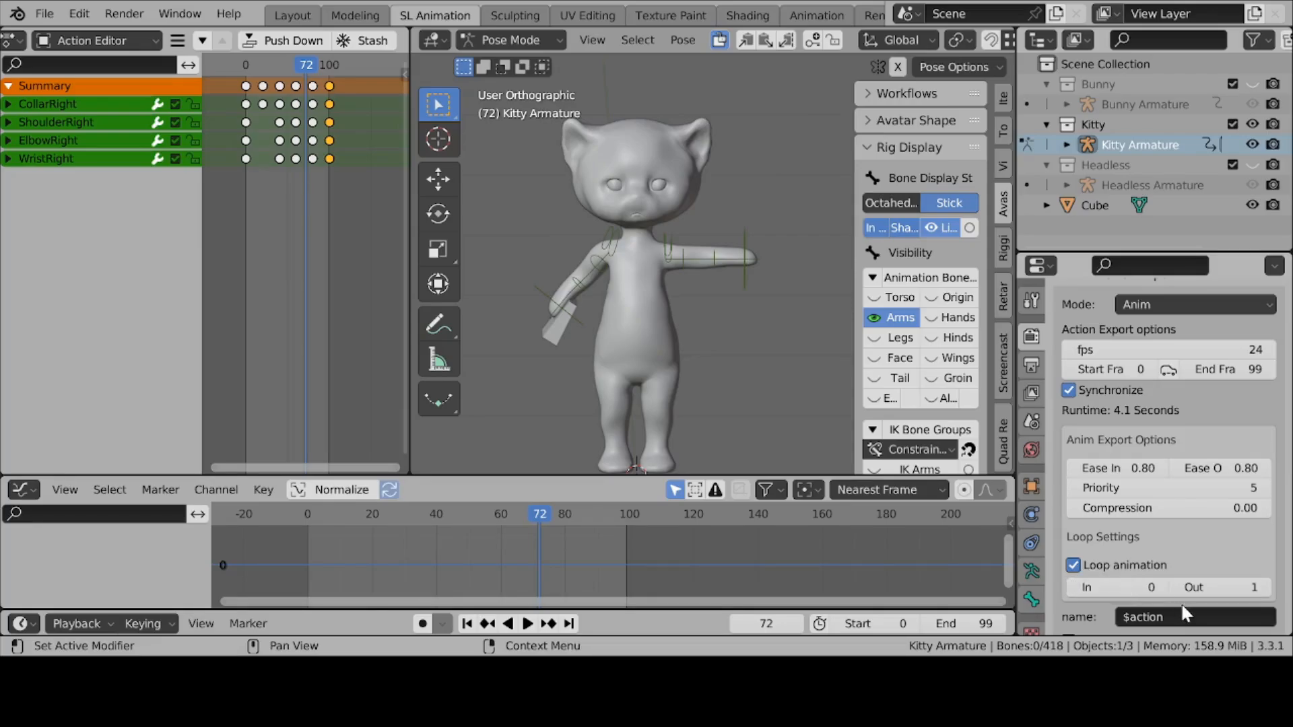
pyautogui.click(1244, 589)
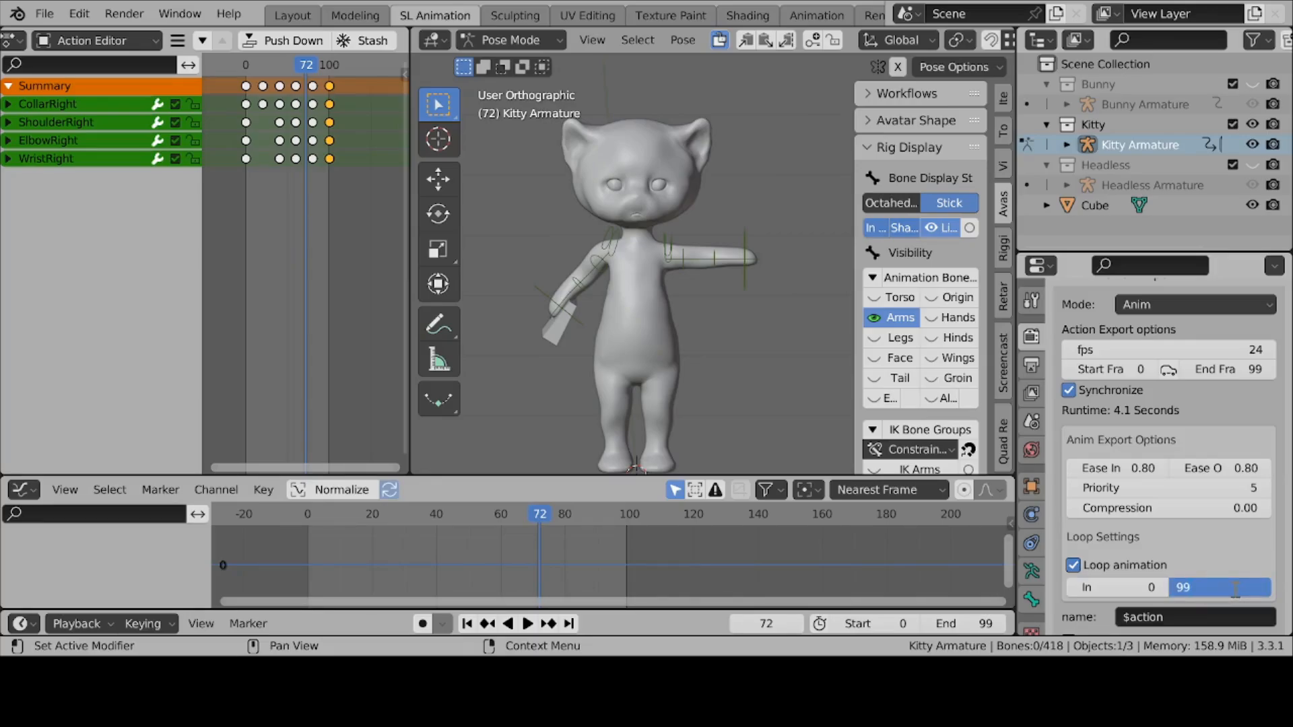
pyautogui.write('99')
pyautogui.press('Return')
# Check the remaining Anim export options, keeping Apply Armature Scale enabled, and export the wave bag around action.
pyautogui.scroll(-5, 1121, 511)
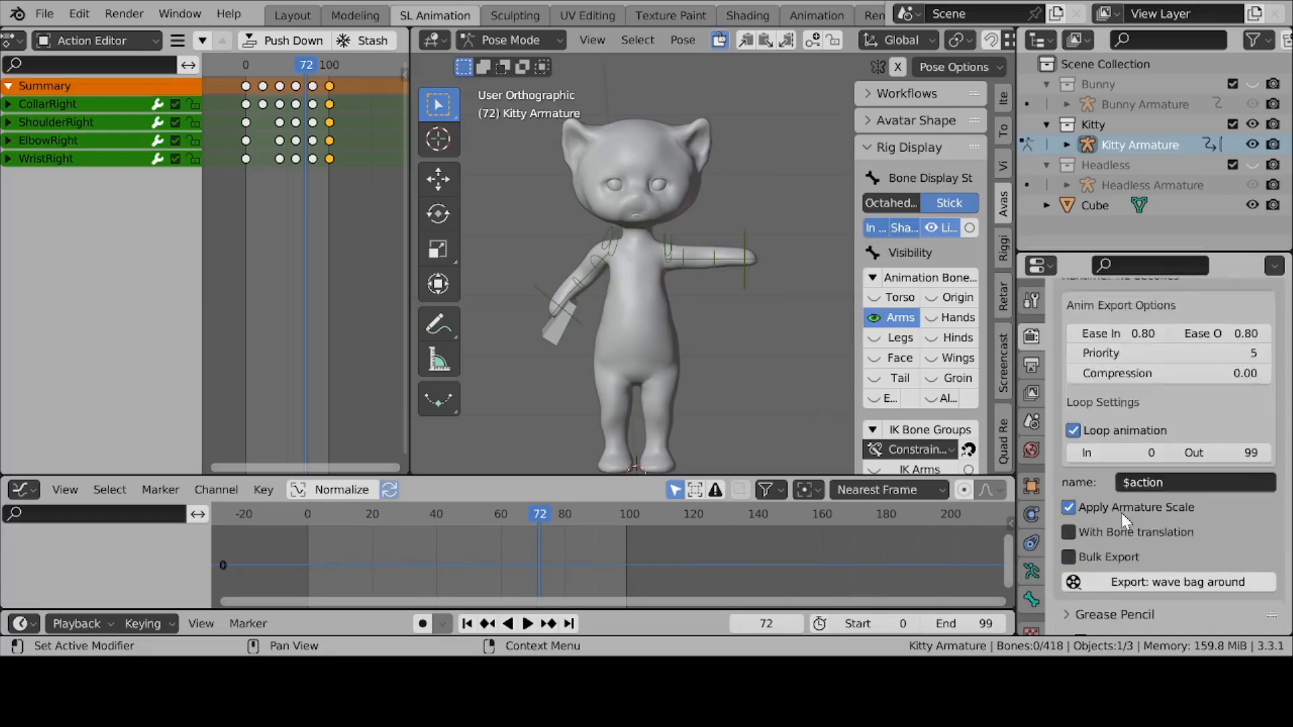
pyautogui.scroll(-2, 1121, 512)
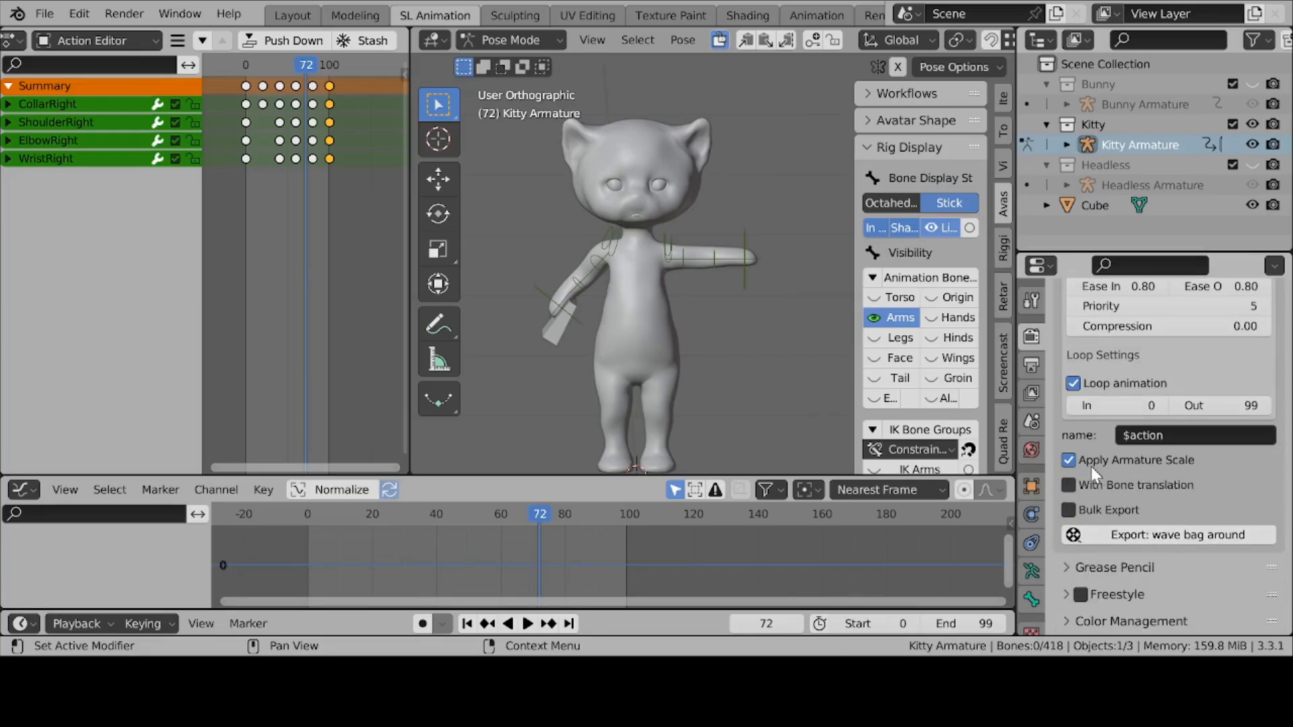
pyautogui.click(1206, 536)
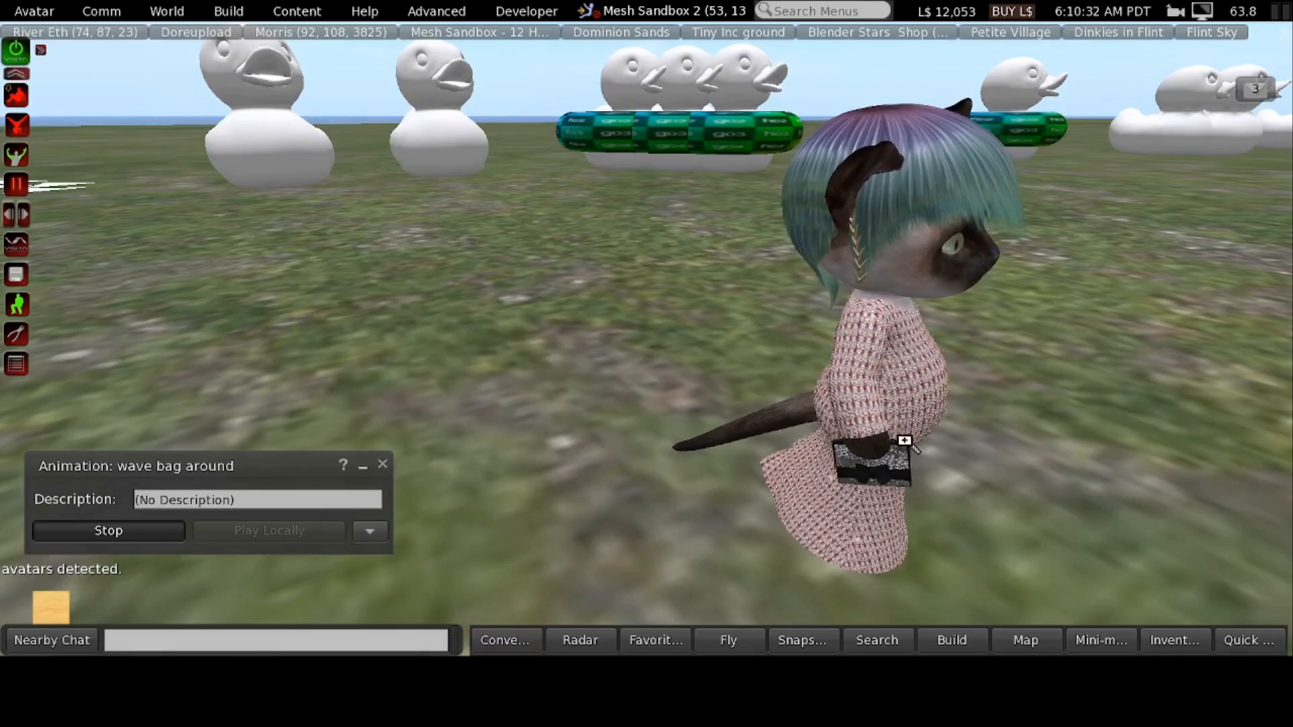
# In the Second Life viewer, examine the playing wave bag around animation on the avatar from side, angled and front views.
pyautogui.keyDown('alt'); pyautogui.moveTo(801, 460); pyautogui.dragTo(566, 458); pyautogui.keyUp('alt')
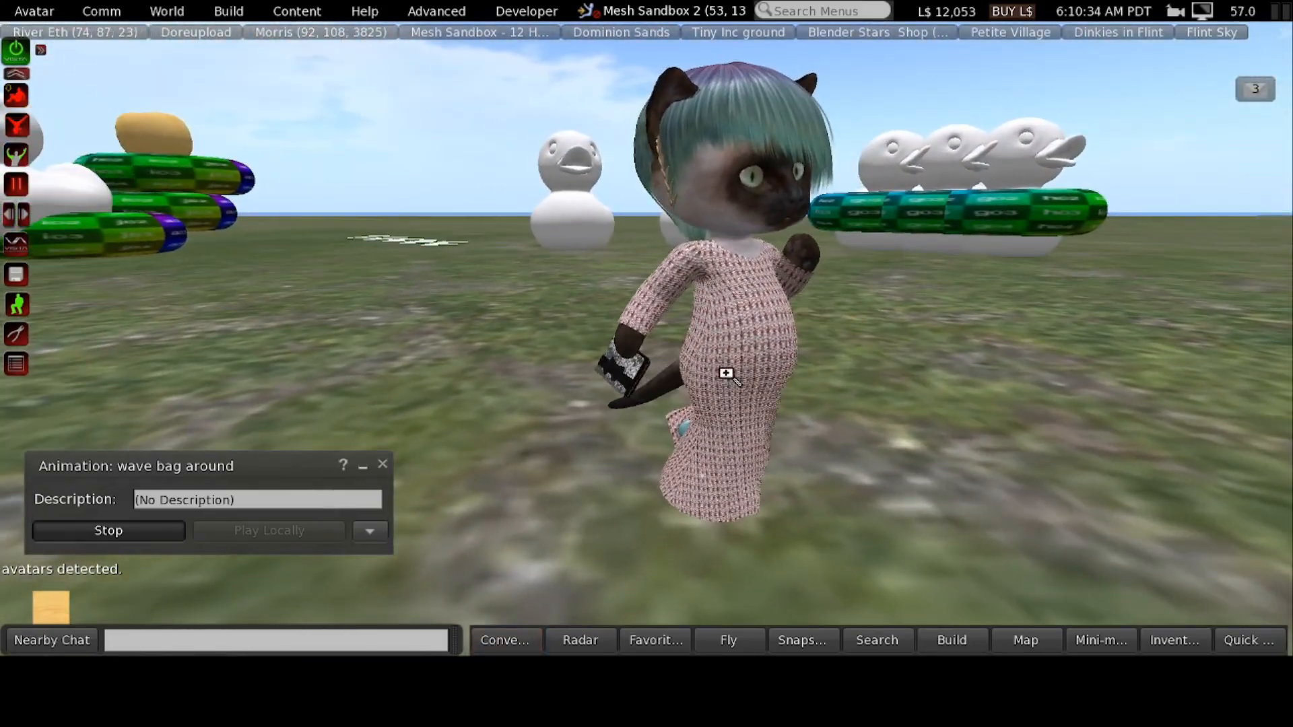
pyautogui.keyDown('alt'); pyautogui.moveTo(753, 363); pyautogui.dragTo(618, 329); pyautogui.keyUp('alt')
pyautogui.keyDown('alt'); pyautogui.moveTo(698, 302); pyautogui.dragTo(631, 346); pyautogui.keyUp('alt')
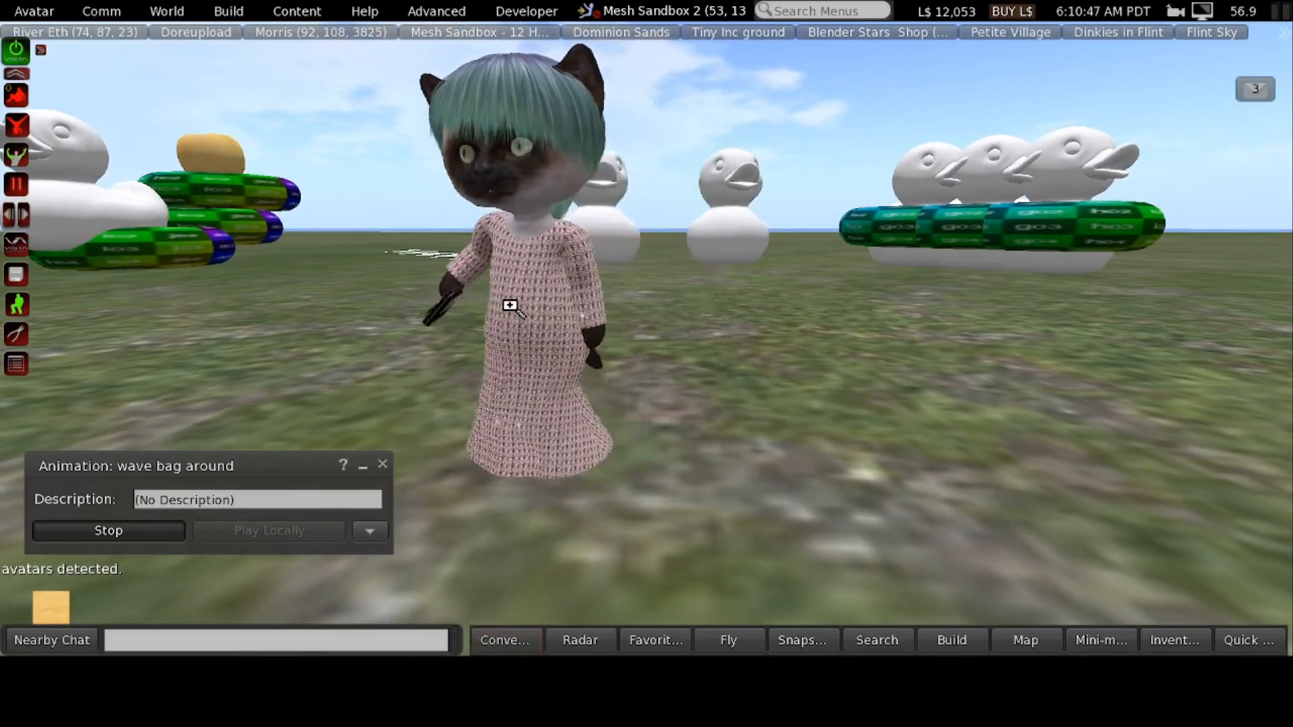
pyautogui.keyDown('alt'); pyautogui.moveTo(510, 306); pyautogui.dragTo(610, 299); pyautogui.keyUp('alt')
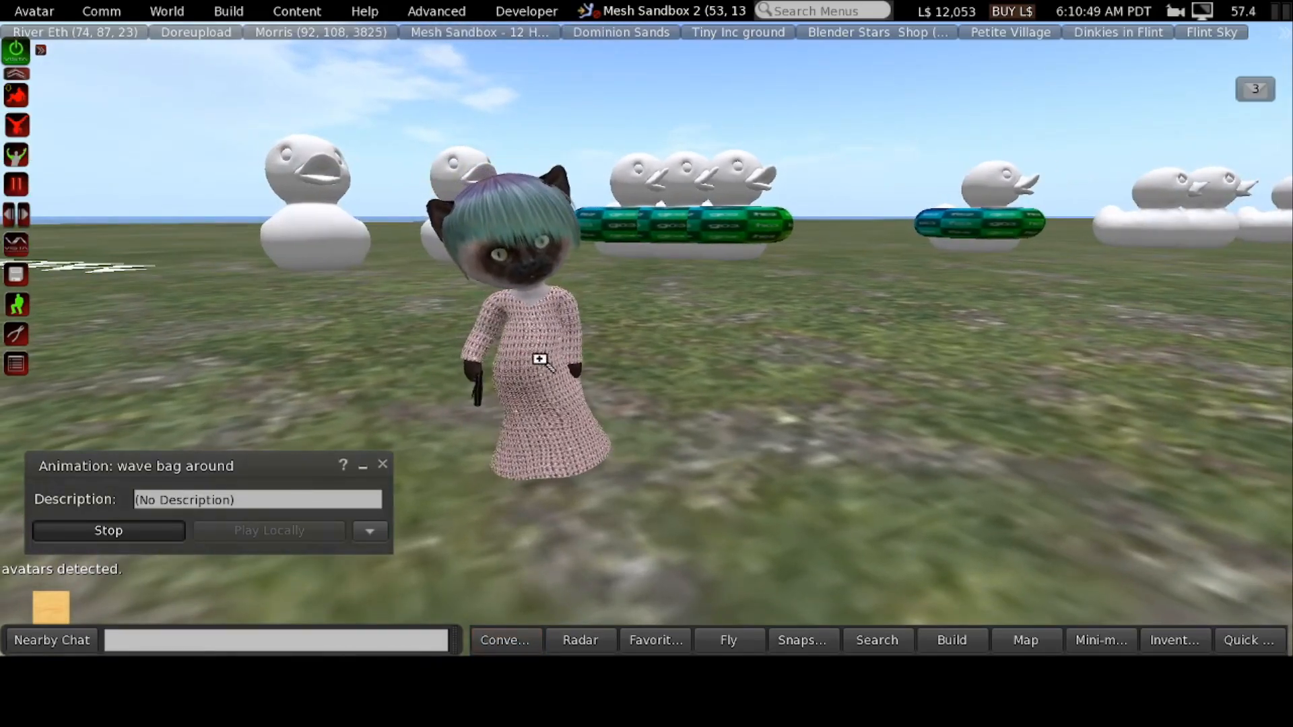
pyautogui.keyDown('alt'); pyautogui.moveTo(539, 359); pyautogui.dragTo(455, 317); pyautogui.keyUp('alt')
pyautogui.keyDown('alt'); pyautogui.moveTo(650, 351); pyautogui.dragTo(649, 341); pyautogui.keyUp('alt')
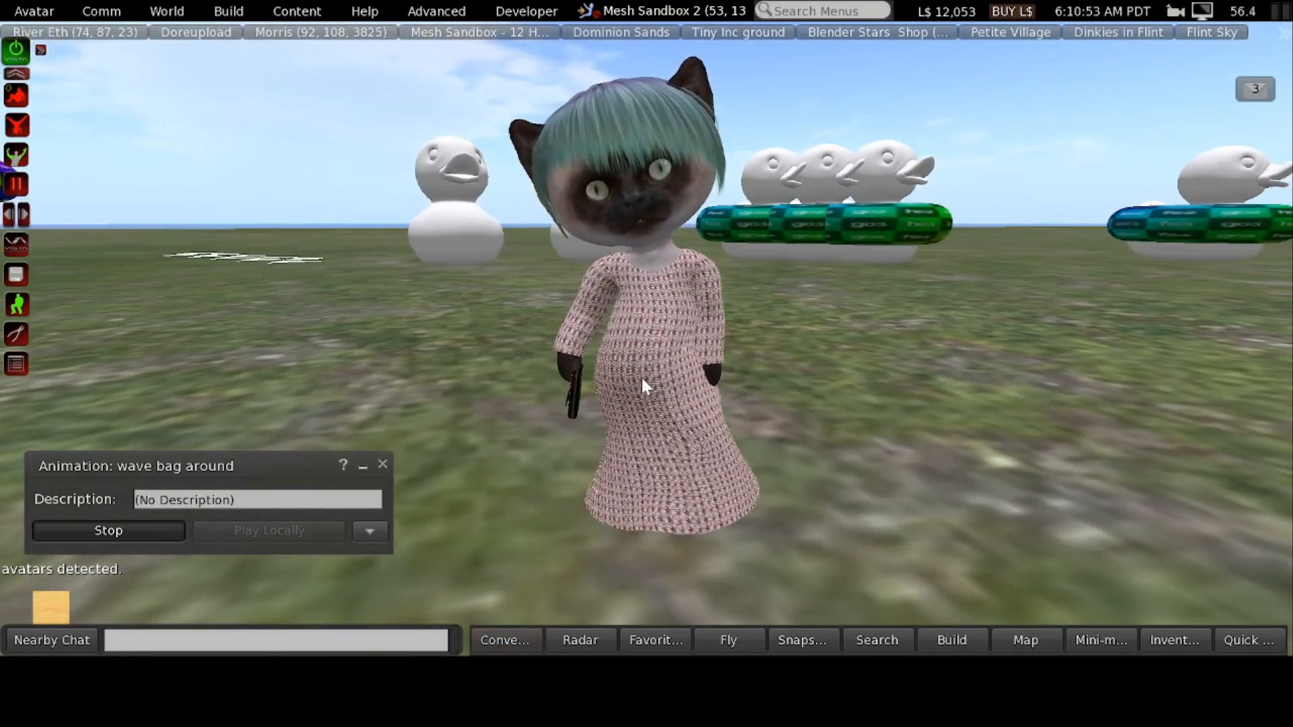